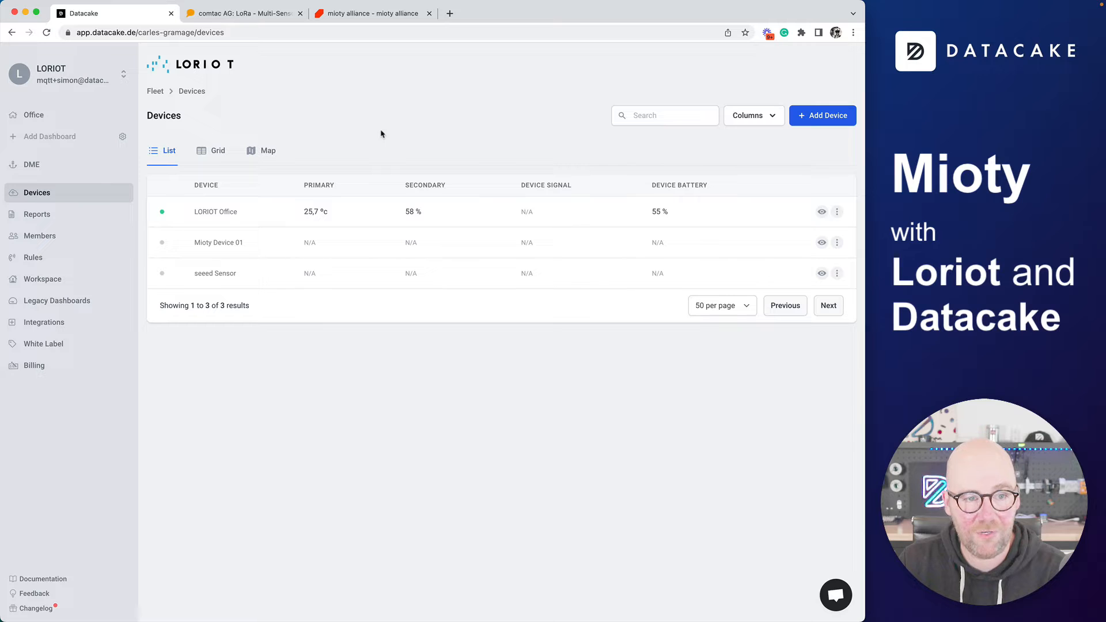
# Open Mioty Device 01's configuration logs and select a recent uplink's raw JSON content
pyautogui.click(240, 250)
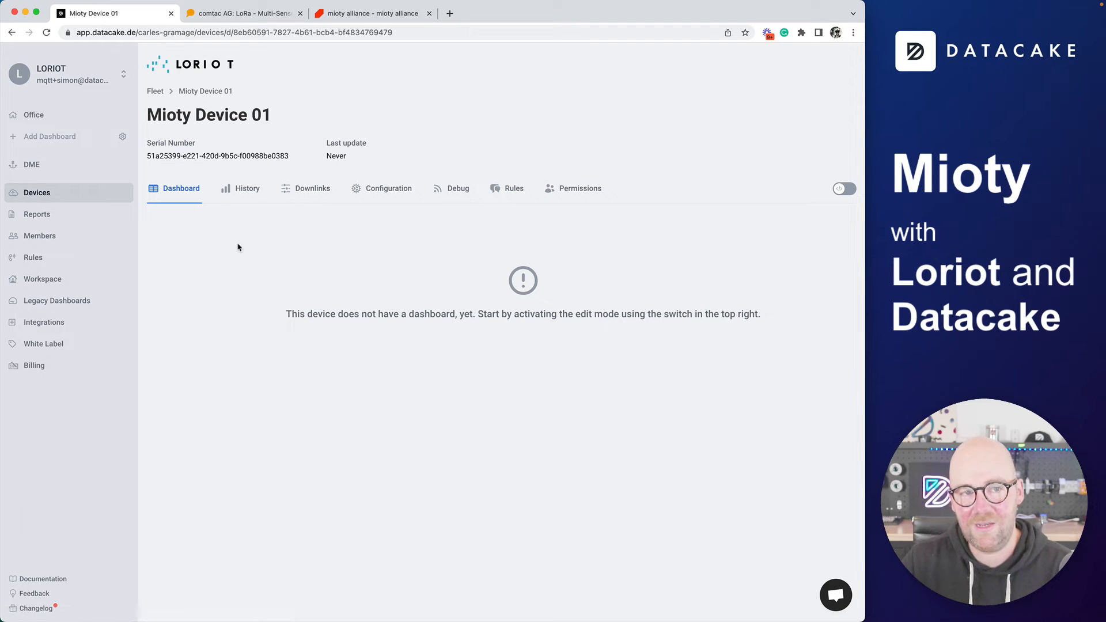
pyautogui.click(390, 201)
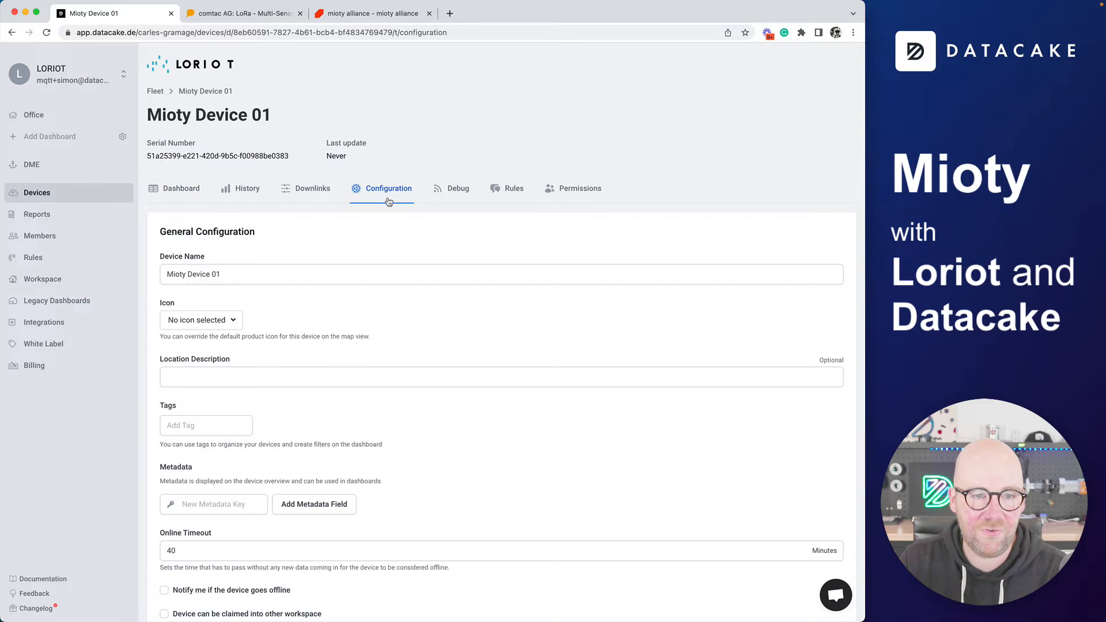
pyautogui.scroll(-10, 162, 317)
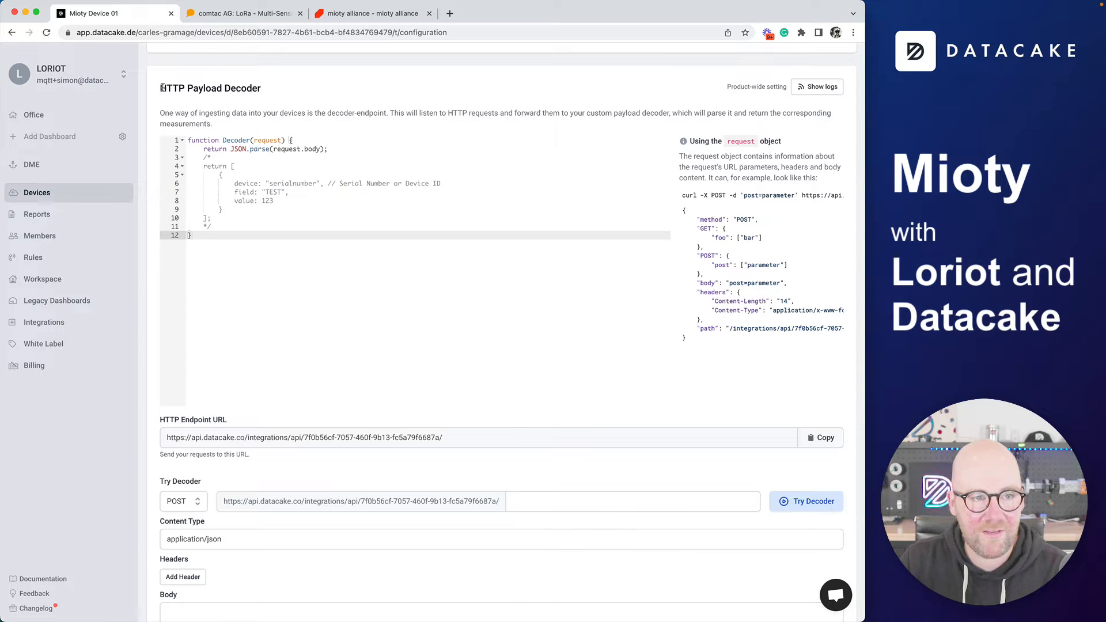
pyautogui.scroll(-2, 506, 538)
pyautogui.scroll(-3, 505, 538)
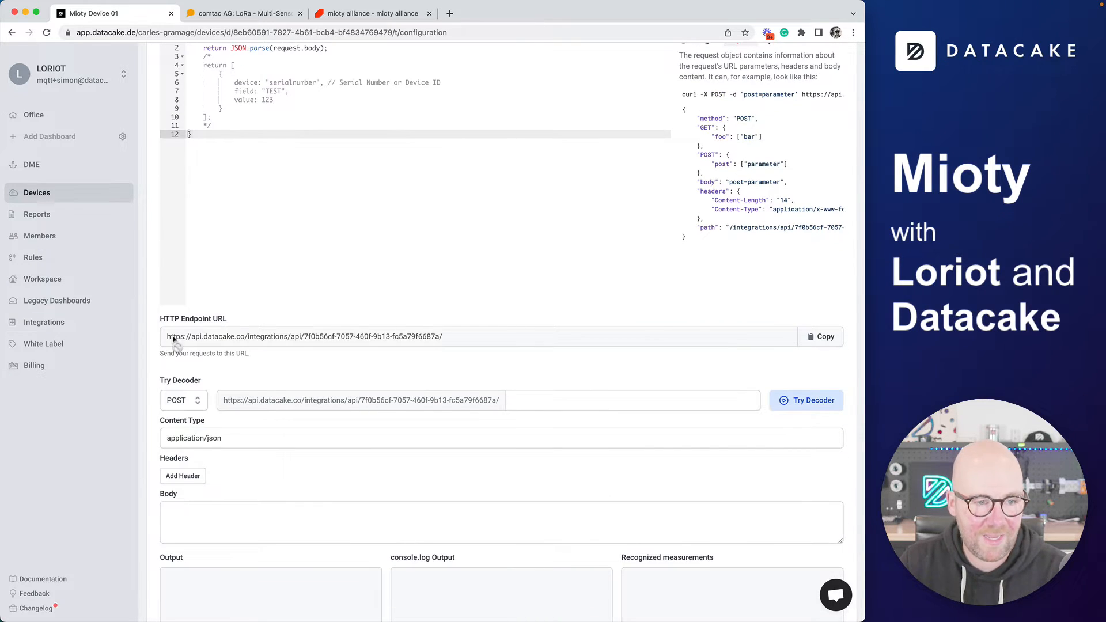
pyautogui.scroll(-10, 252, 365)
pyautogui.scroll(-7, 299, 461)
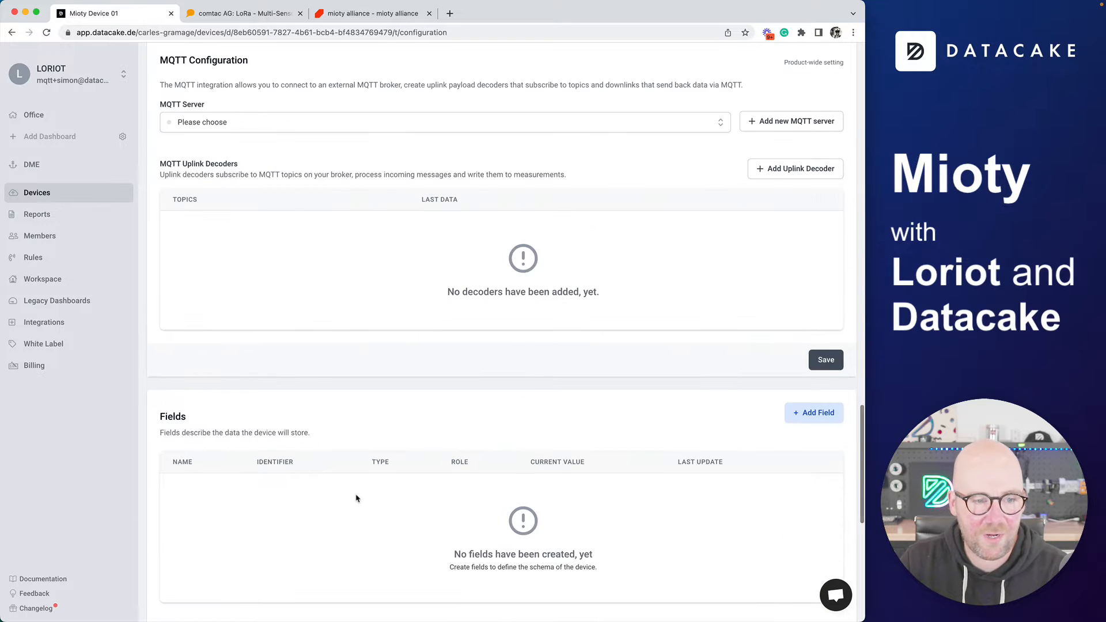
pyautogui.scroll(20, 358, 499)
pyautogui.click(821, 322)
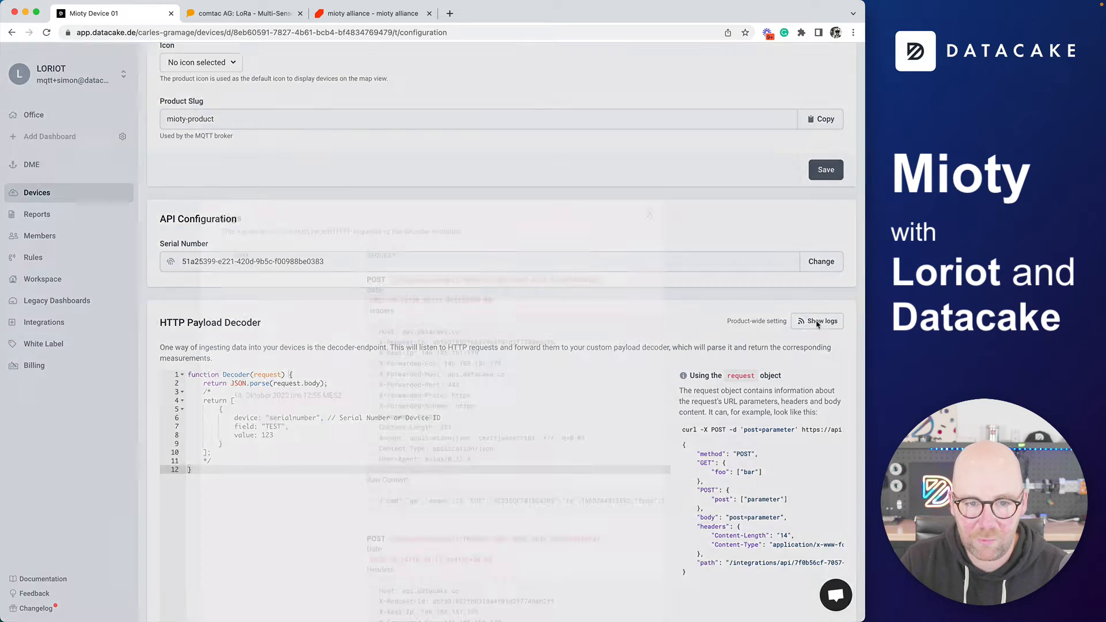
pyautogui.tripleClick(428, 374)
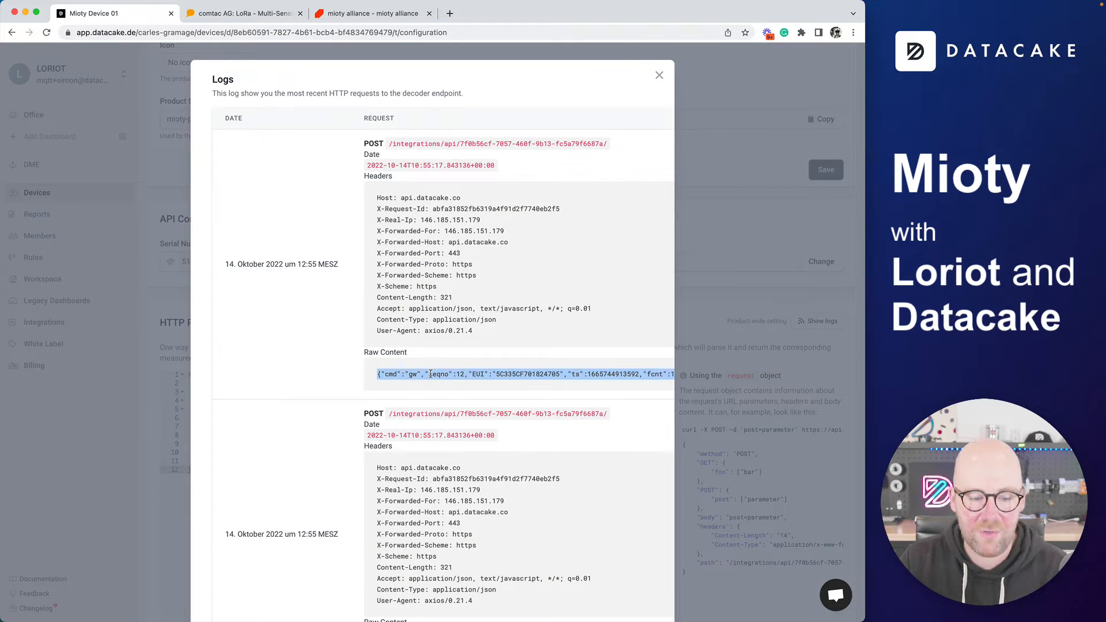
# Load jsonformatter.curiousconcept.com in a new browser tab
pyautogui.click(451, 14)
pyautogui.write('jsonformatter.curiousconcept.com/#')
pyautogui.press('Return')
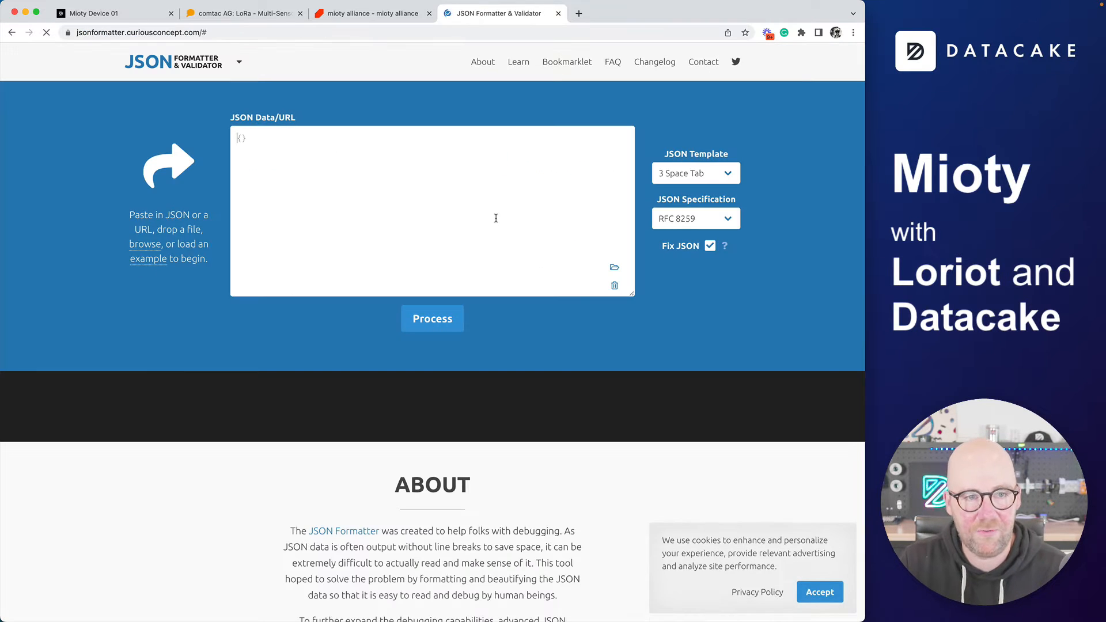
# Paste the uplink JSON into the formatter, process it, and enlarge the output box
pyautogui.press('super+v')
pyautogui.click(433, 318)
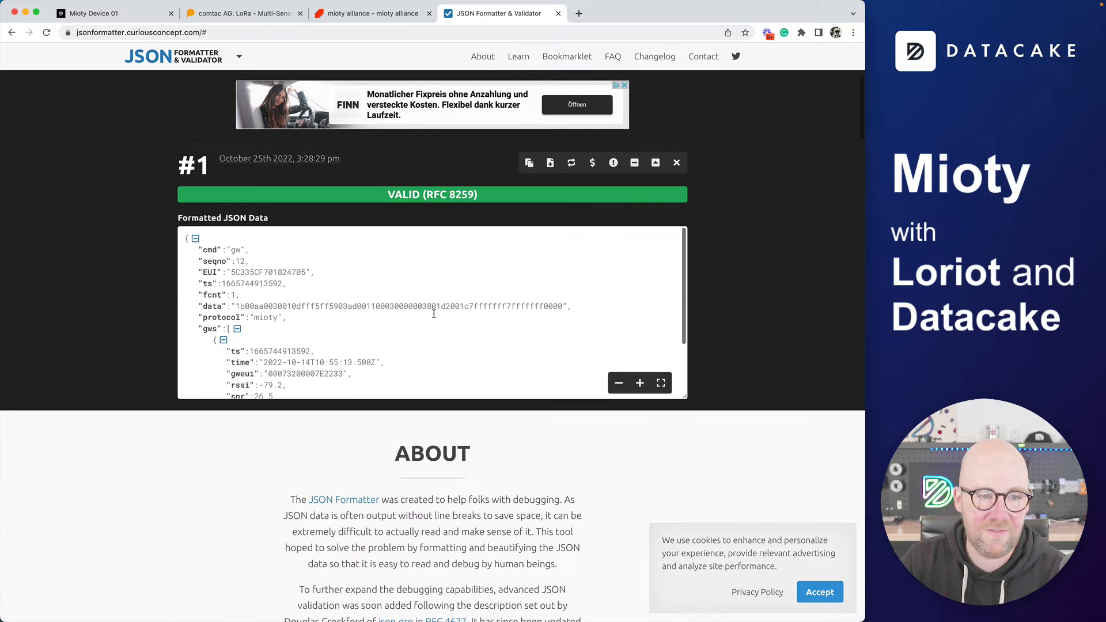
pyautogui.moveTo(682, 395); pyautogui.dragTo(682, 560)
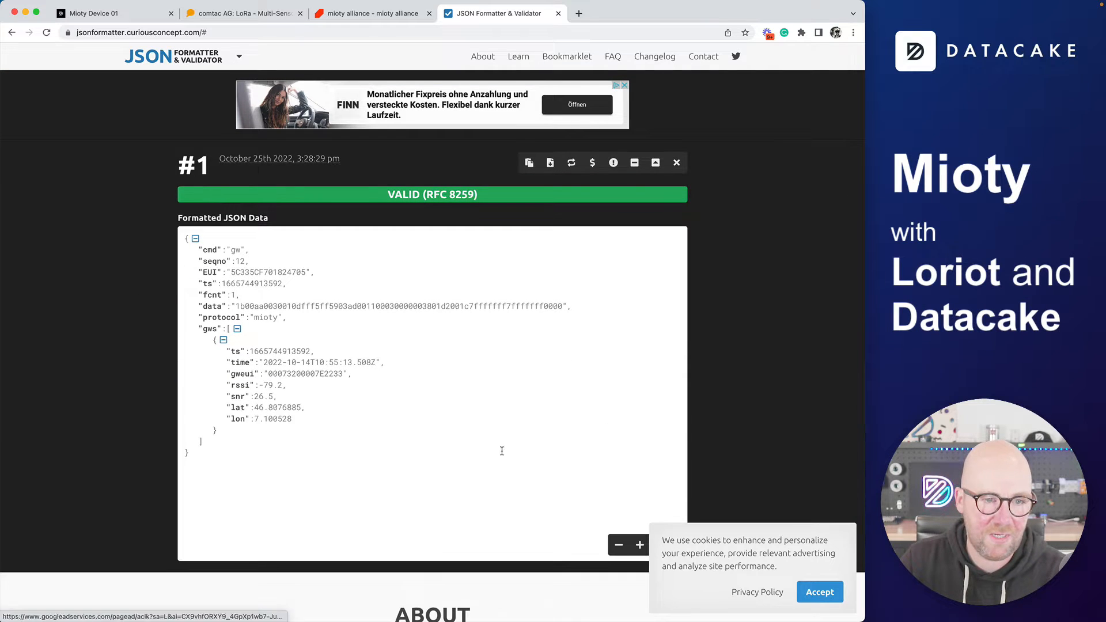
# Inspect the mioty protocol and hex data values, then view the comtac LPN Multi-Sensor 3 page
pyautogui.doubleClick(264, 318)
pyautogui.doubleClick(251, 307)
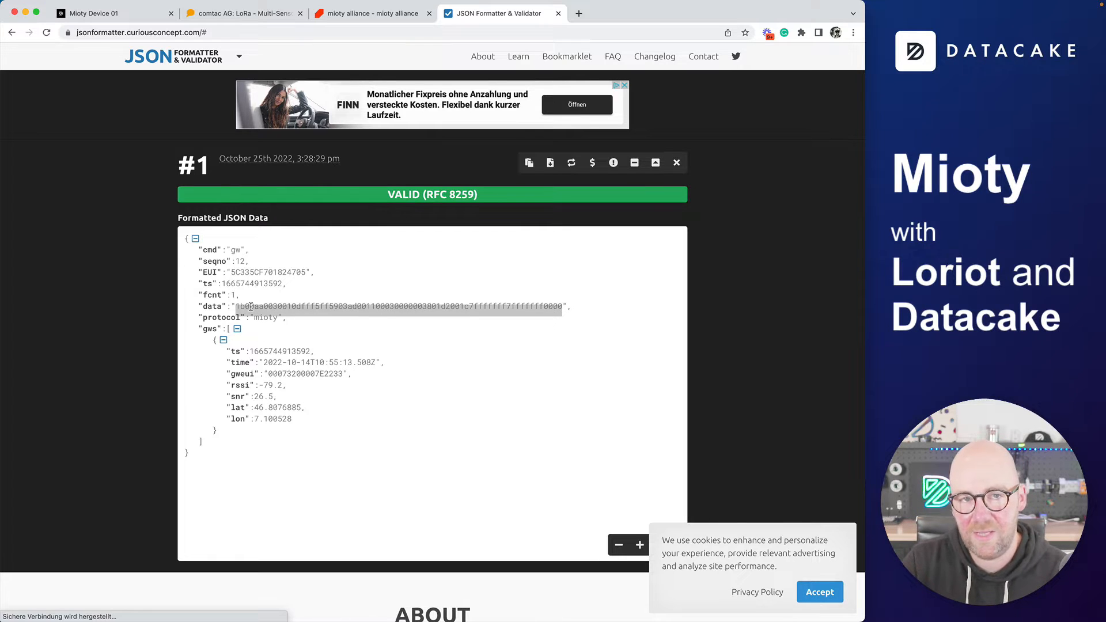
pyautogui.click(248, 20)
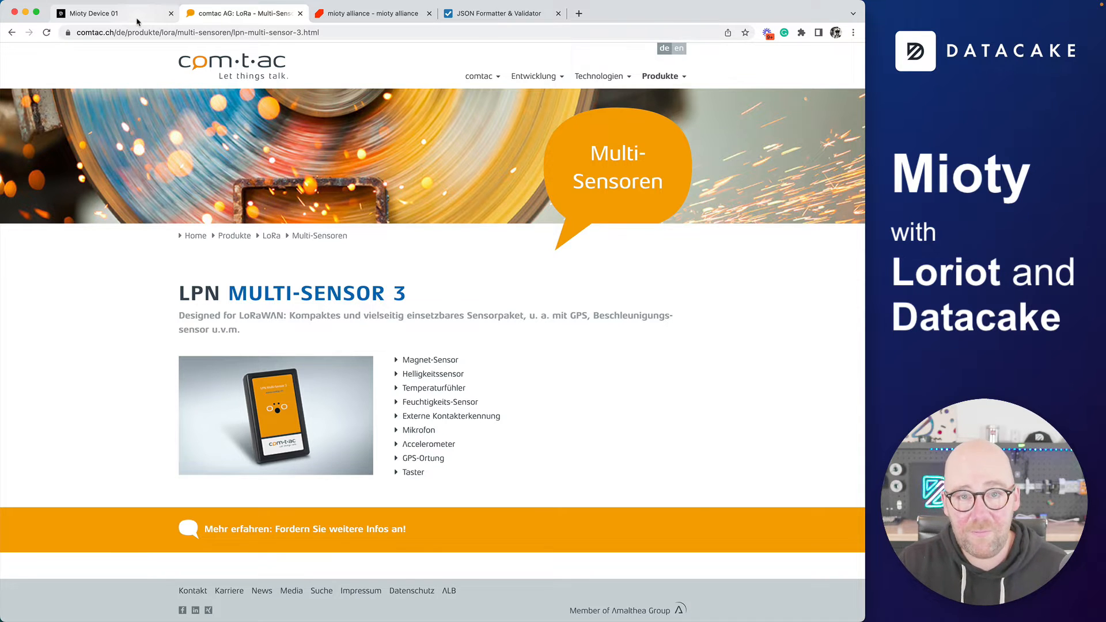
pyautogui.click(116, 13)
# Paste the sample Mioty uplink JSON as the test Body and run Try Decoder
pyautogui.click(660, 81)
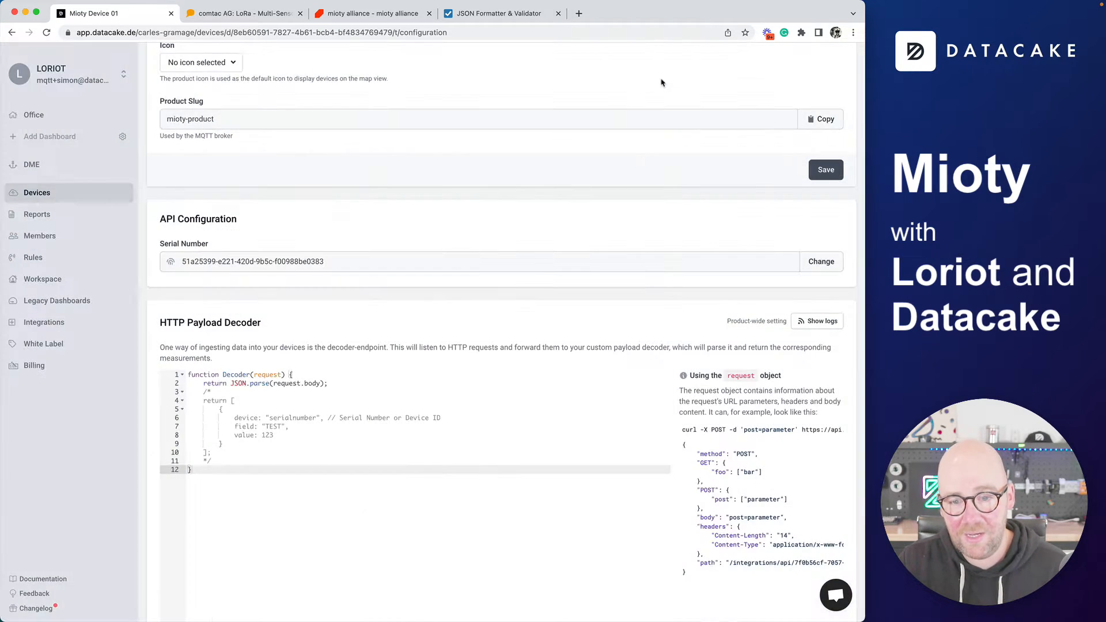
pyautogui.scroll(-10, 625, 260)
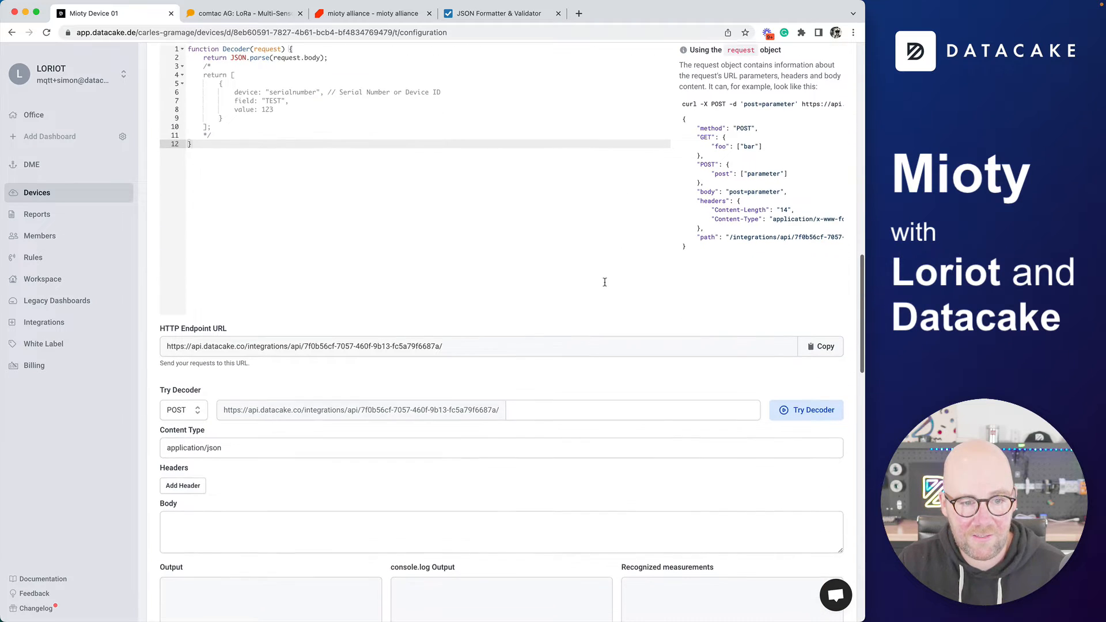
pyautogui.scroll(-5, 293, 395)
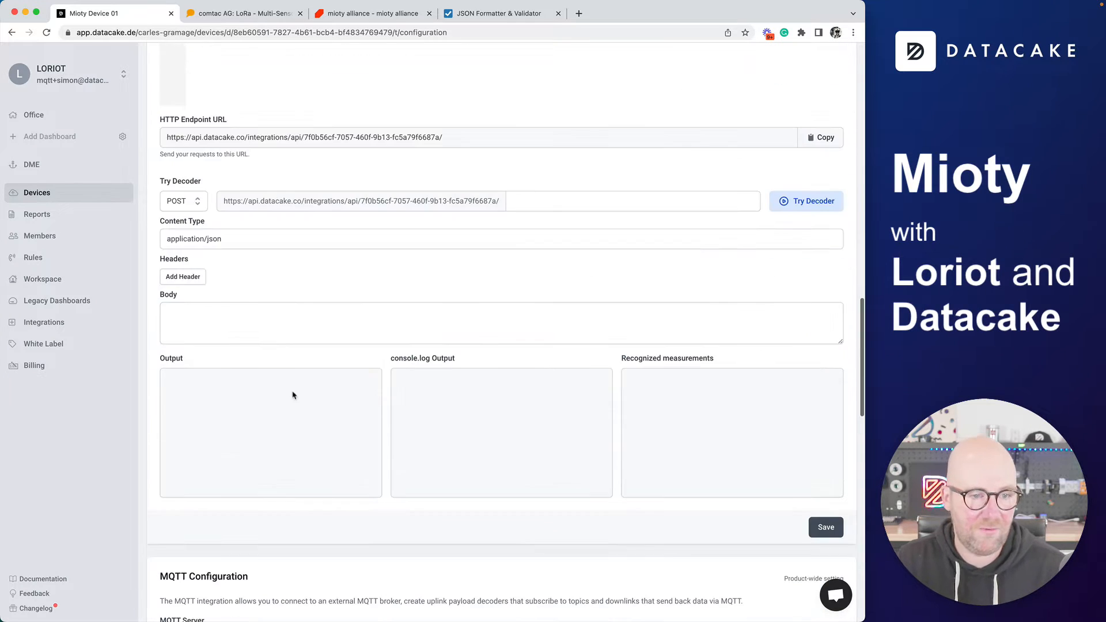
pyautogui.click(231, 335)
pyautogui.press('super+v')
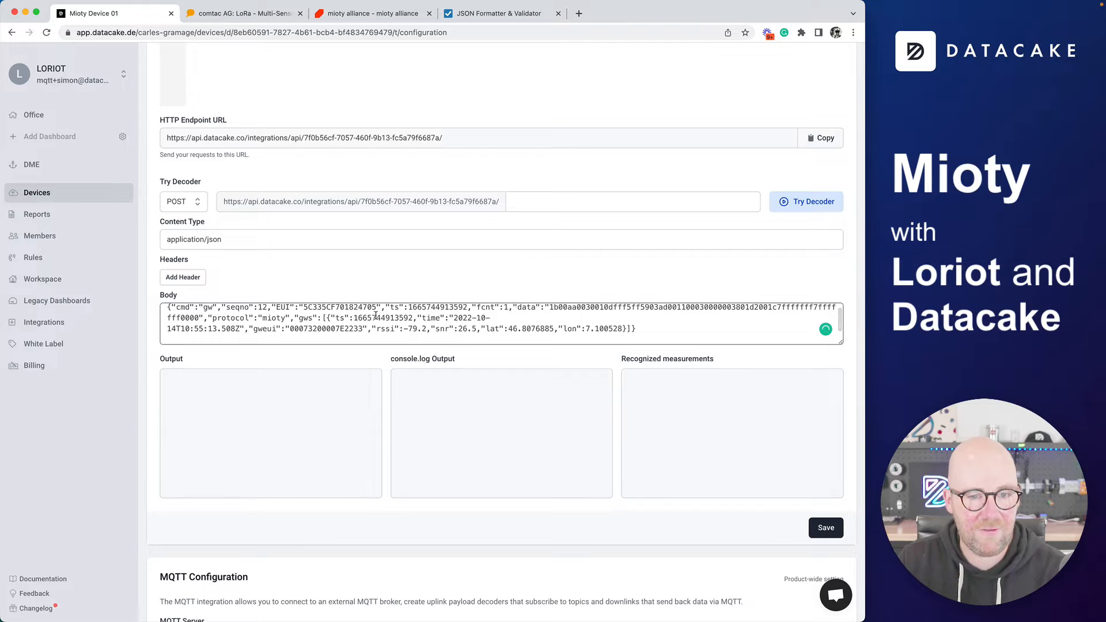
pyautogui.scroll(5, 240, 230)
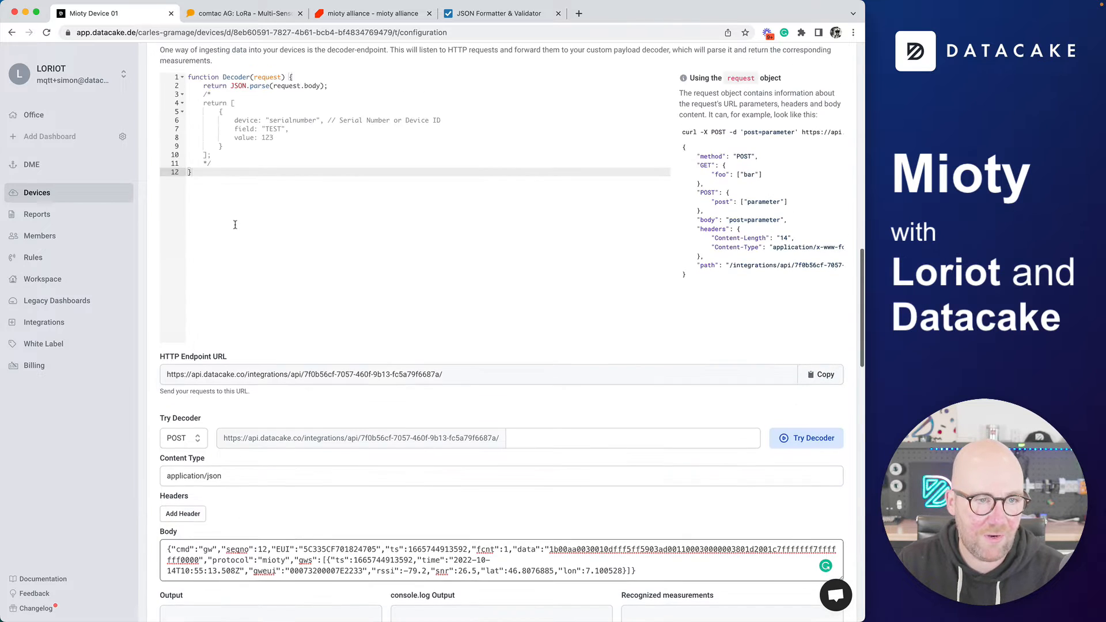
pyautogui.scroll(-5, 599, 542)
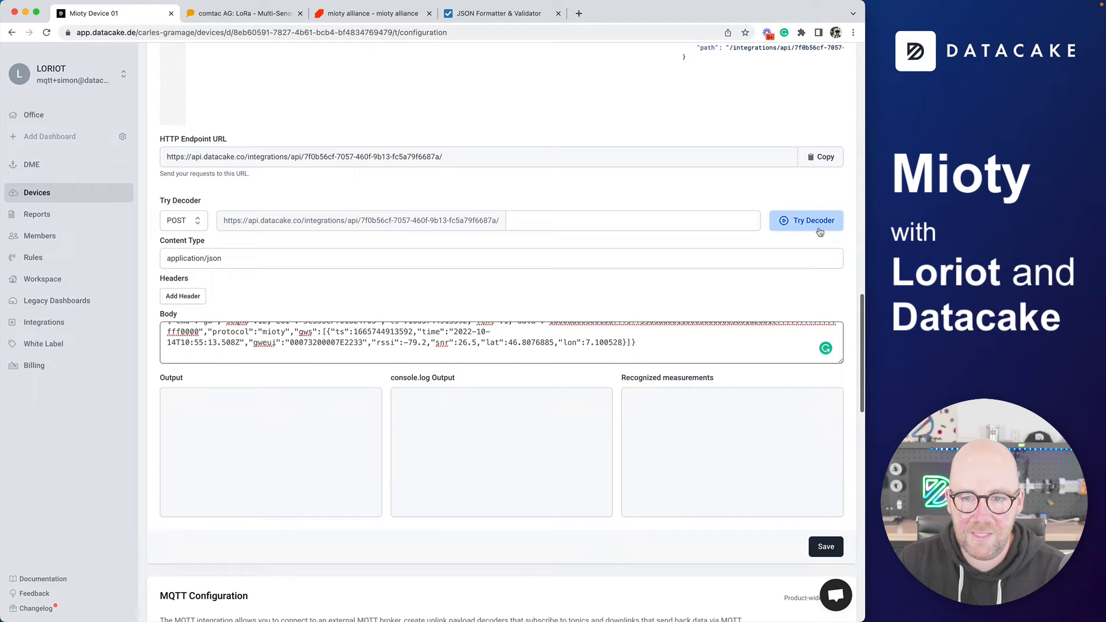
pyautogui.click(820, 231)
pyautogui.scroll(-2, 358, 476)
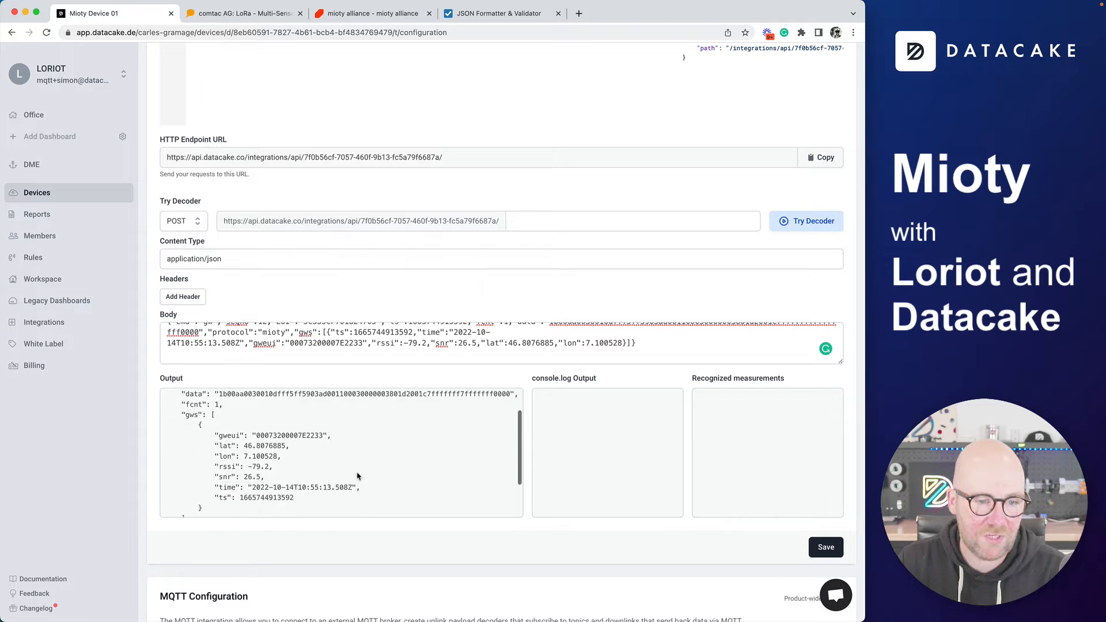
pyautogui.scroll(-3, 351, 476)
pyautogui.scroll(5, 317, 473)
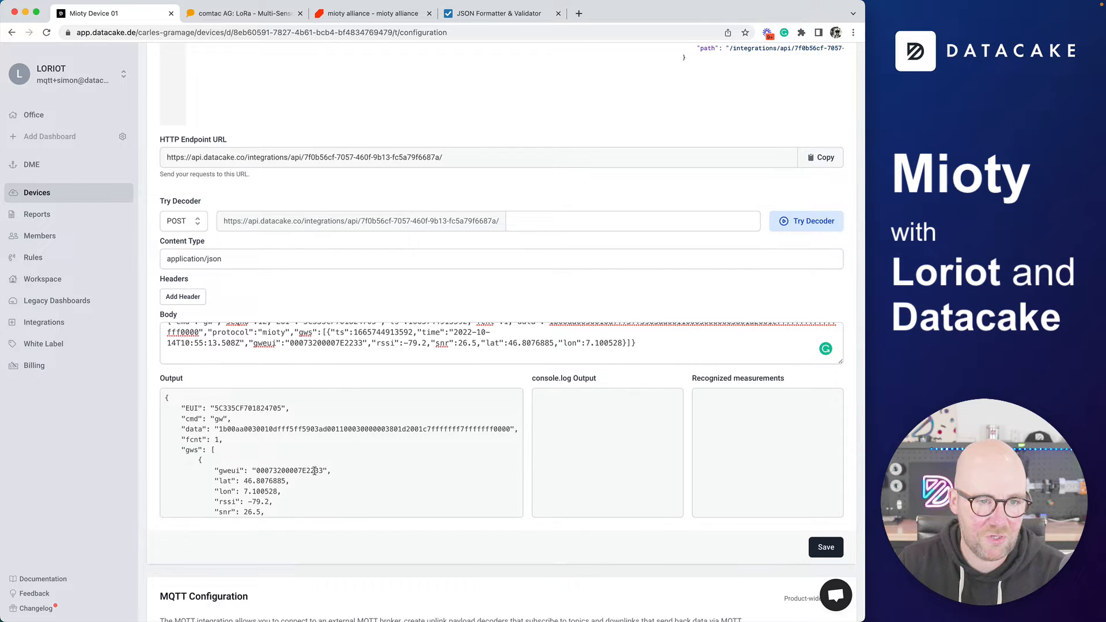
pyautogui.scroll(10, 314, 471)
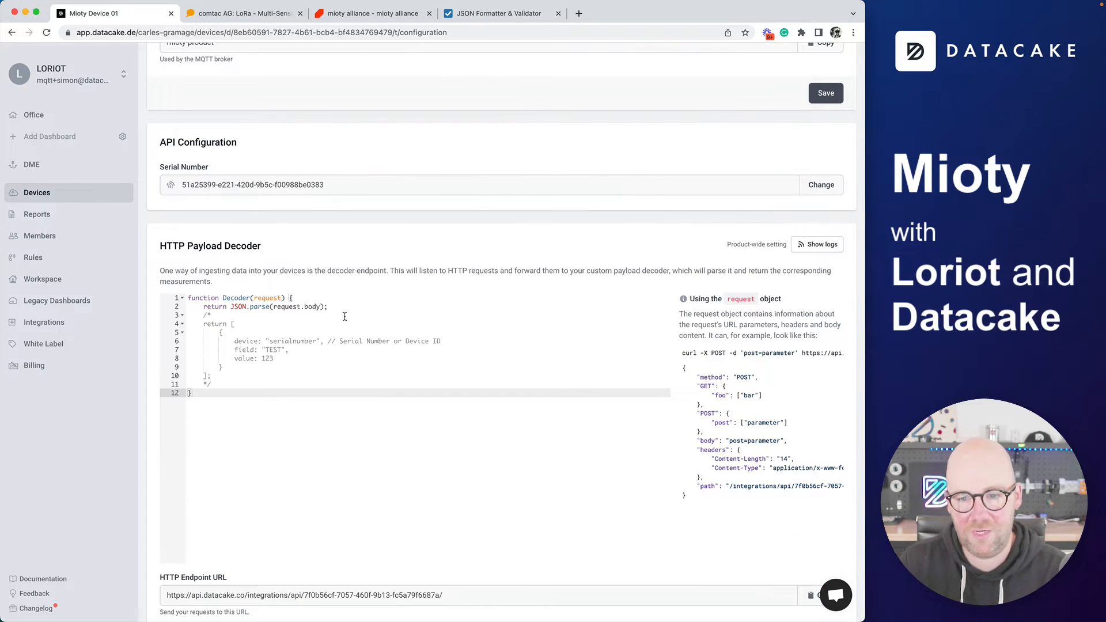
pyautogui.scroll(-10, 760, 396)
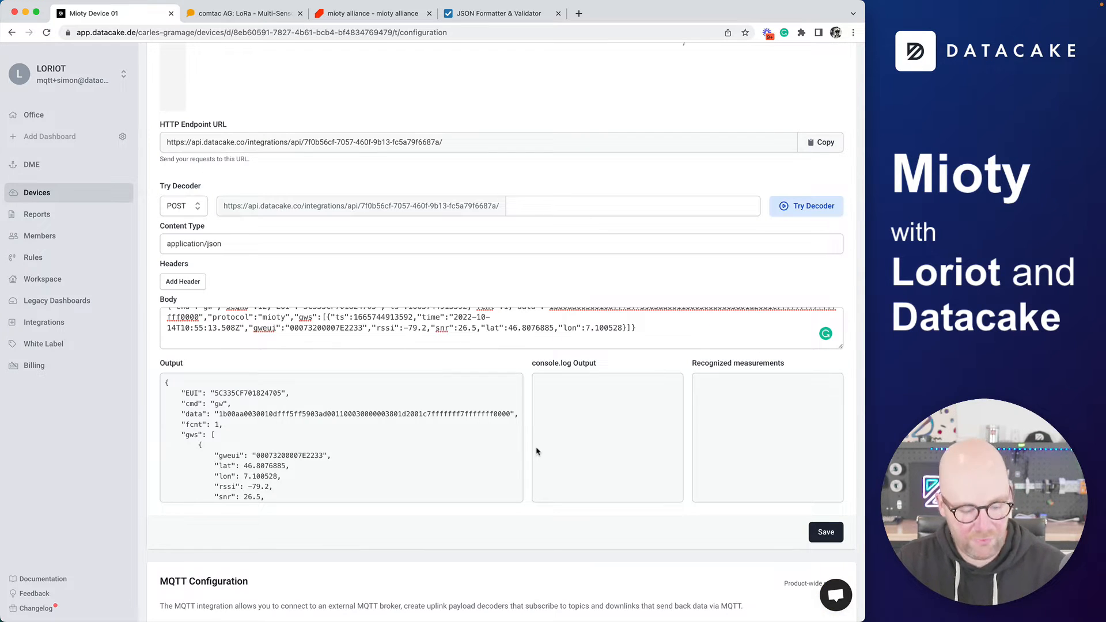
# Replace the default HTTP payload decoder with the code copied from miotydecoder.js
pyautogui.press('super+Tab')
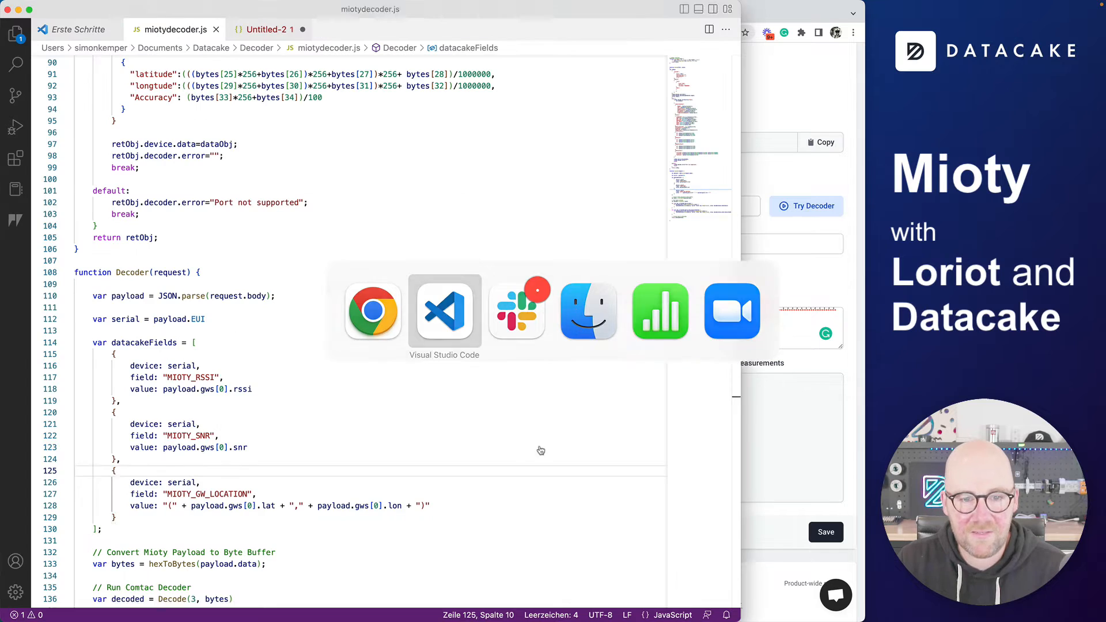
pyautogui.click(467, 420)
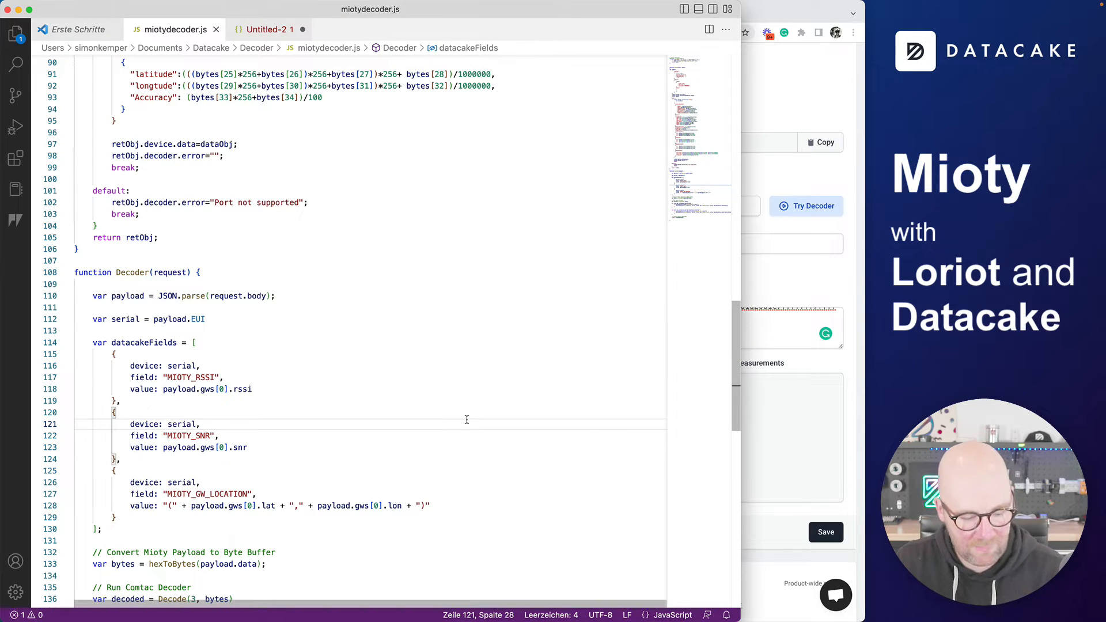
pyautogui.press('super+a')
pyautogui.press('super+c')
pyautogui.press('super+Tab')
pyautogui.scroll(6, 396, 330)
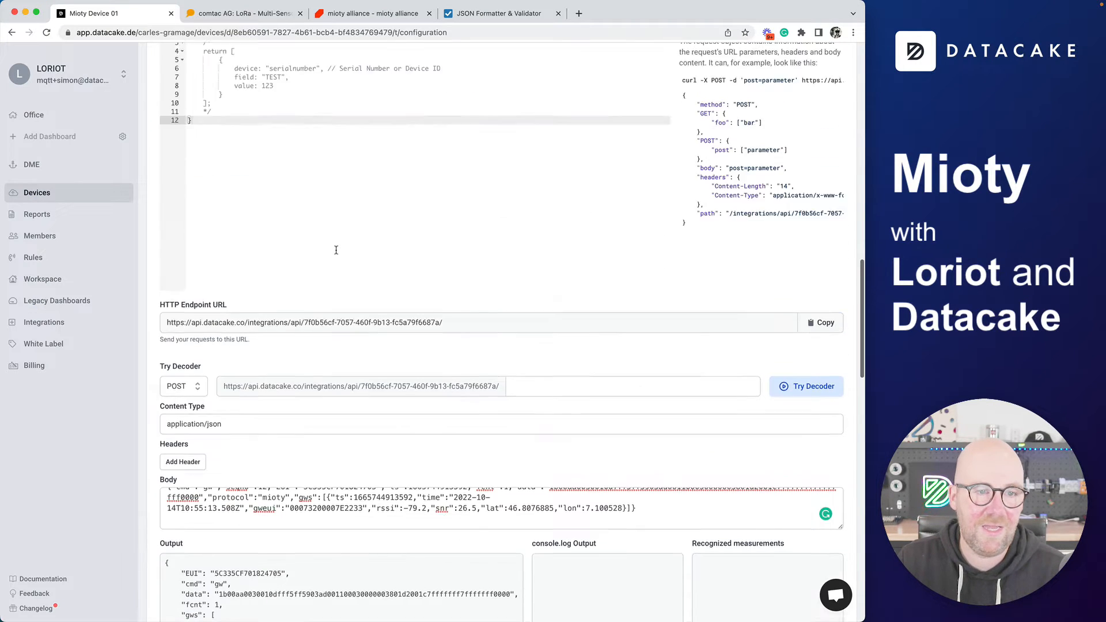
pyautogui.click(452, 248)
pyautogui.press('super+a')
pyautogui.press('super+v')
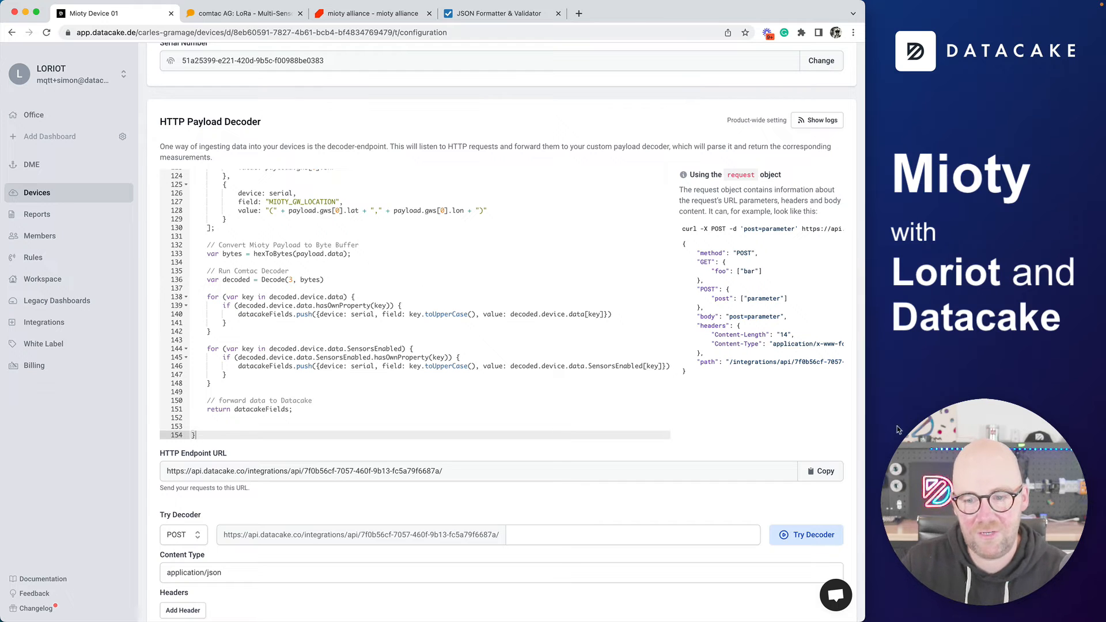
# Run the decoder test on the sample uplink with the new Mioty decoder
pyautogui.scroll(-5, 829, 420)
pyautogui.click(808, 281)
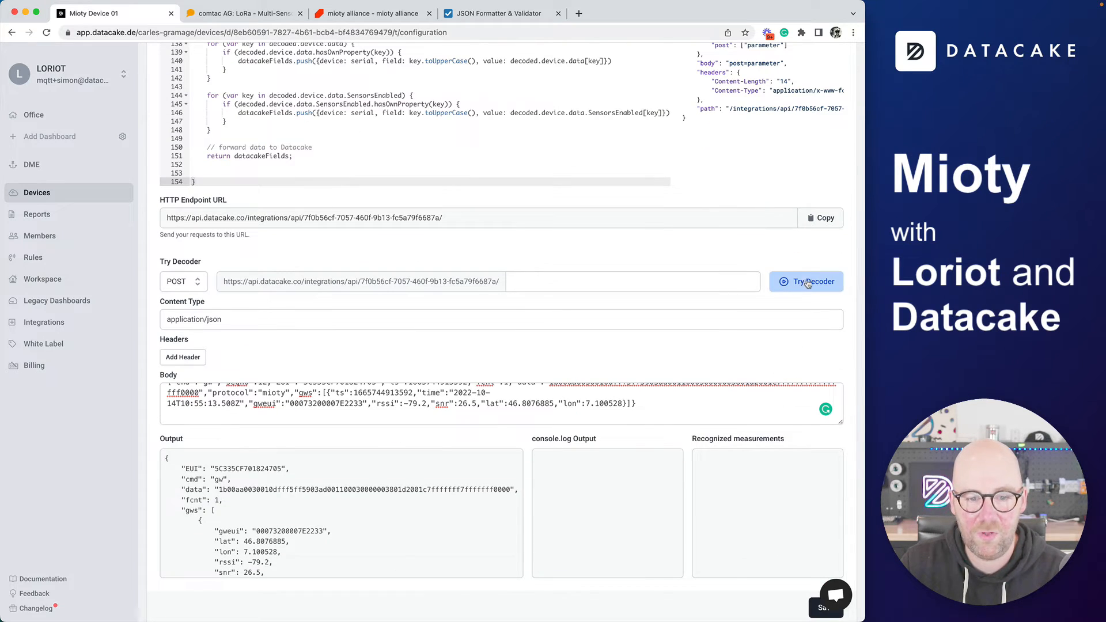
pyautogui.scroll(-2, 295, 445)
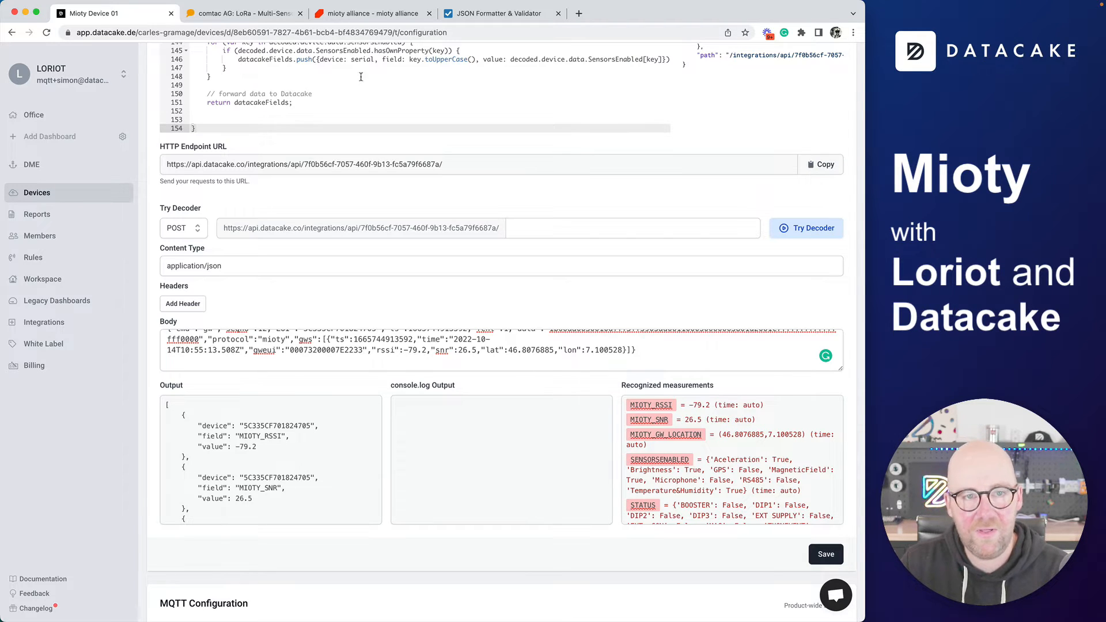
pyautogui.click(498, 13)
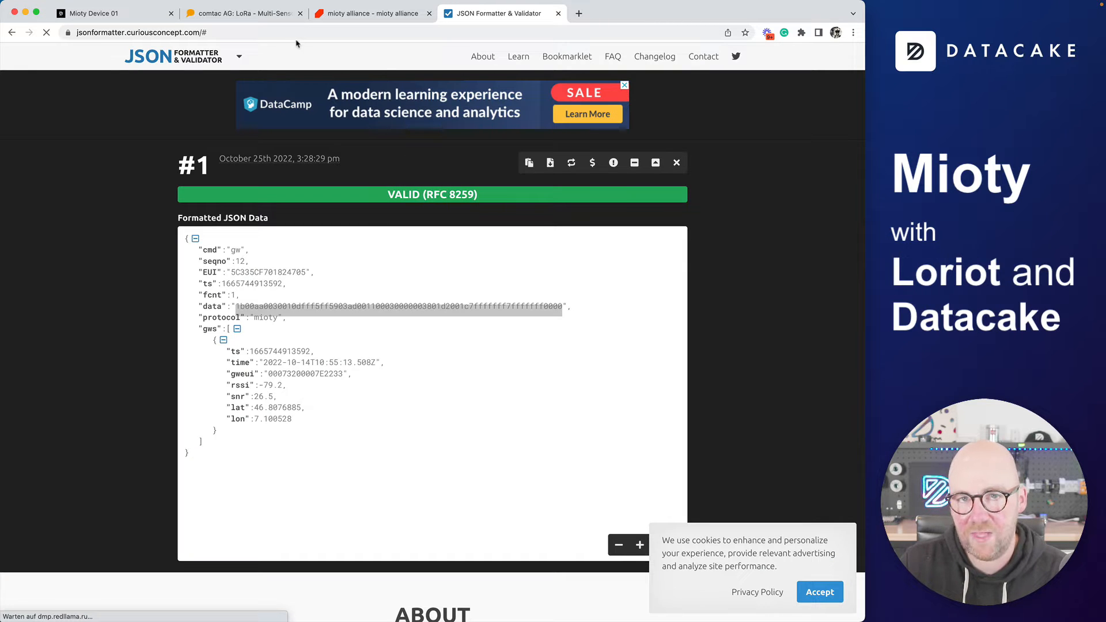
pyautogui.click(153, 17)
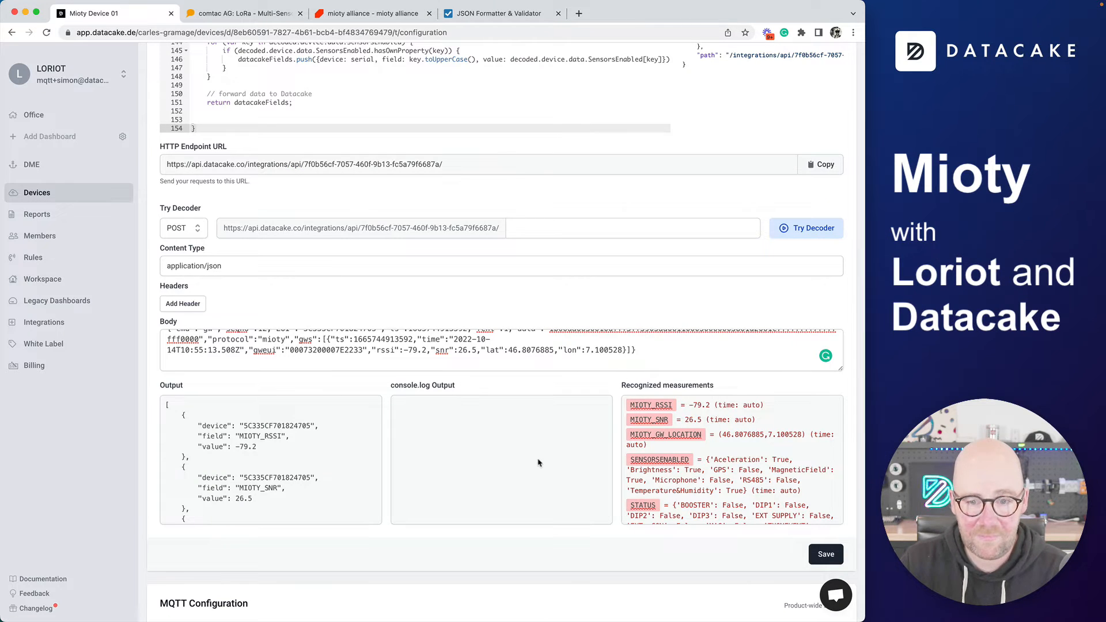
# Review the decoder code and recognized measurements: MIOTY_RSSI -79.2, MIOTY_SNR 26.5, MIOTY_GW_LOCATION, SENSORSENABLED, STATUS
pyautogui.scroll(10, 251, 431)
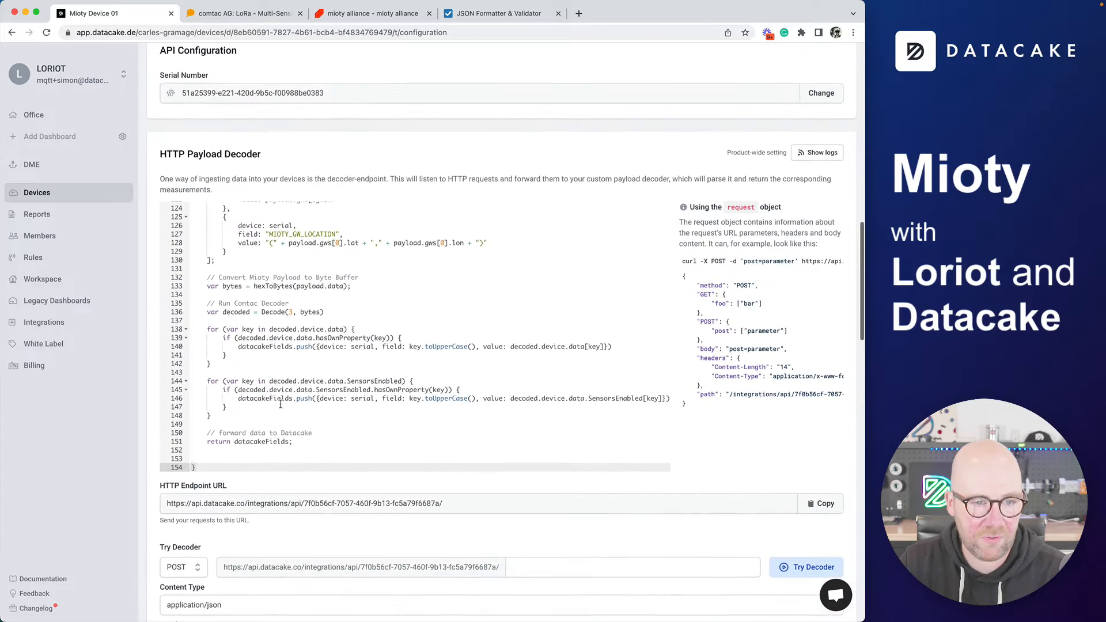
pyautogui.scroll(20, 321, 365)
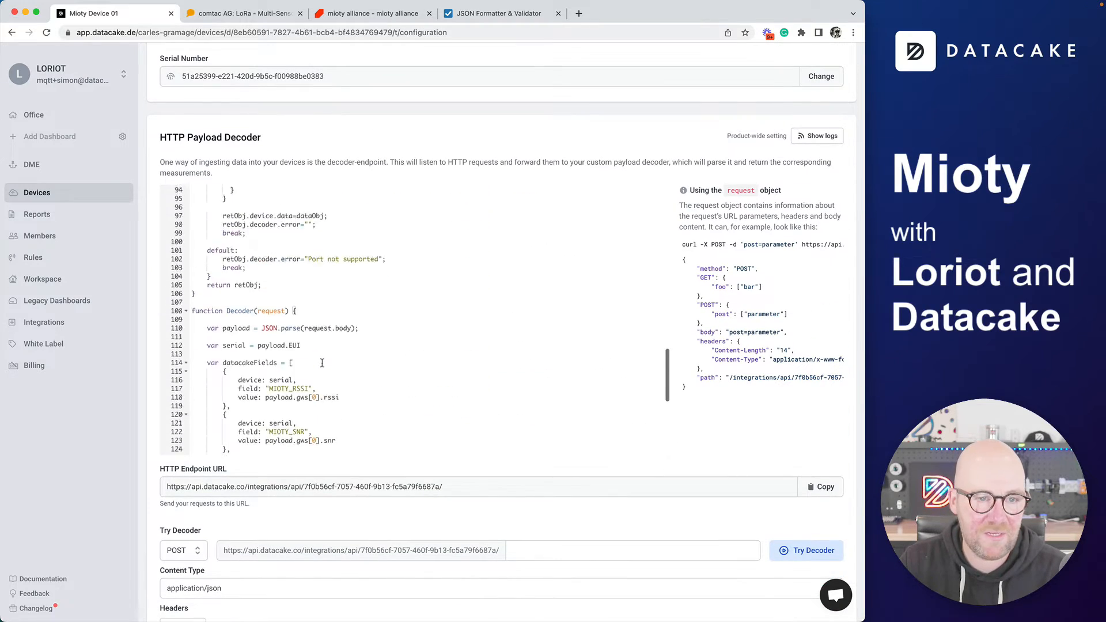
pyautogui.scroll(-8, 322, 363)
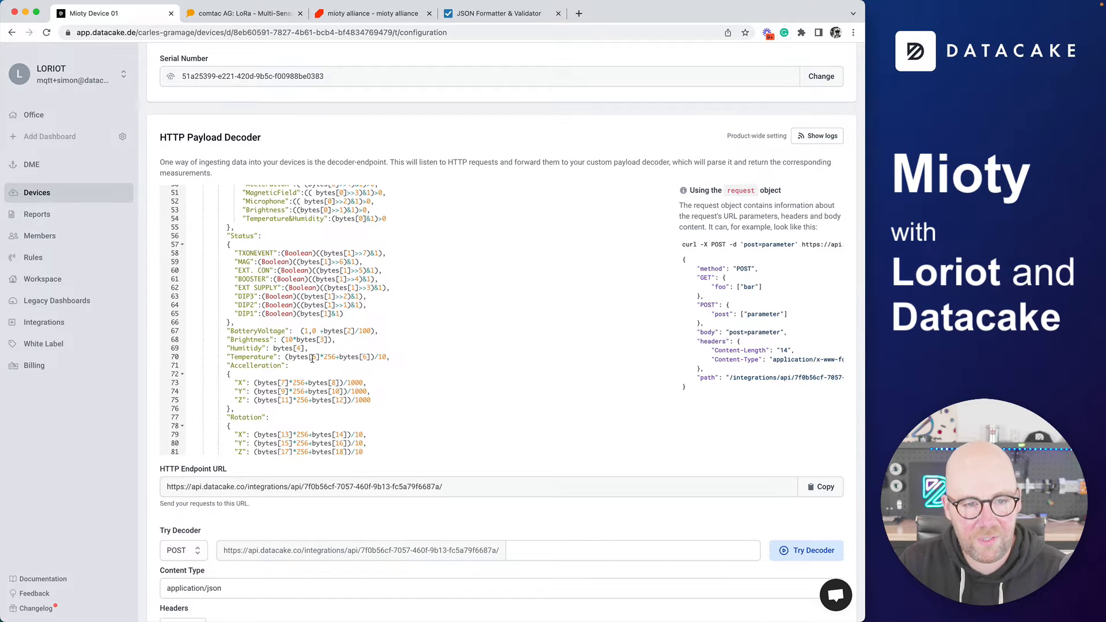
pyautogui.scroll(-5, 312, 358)
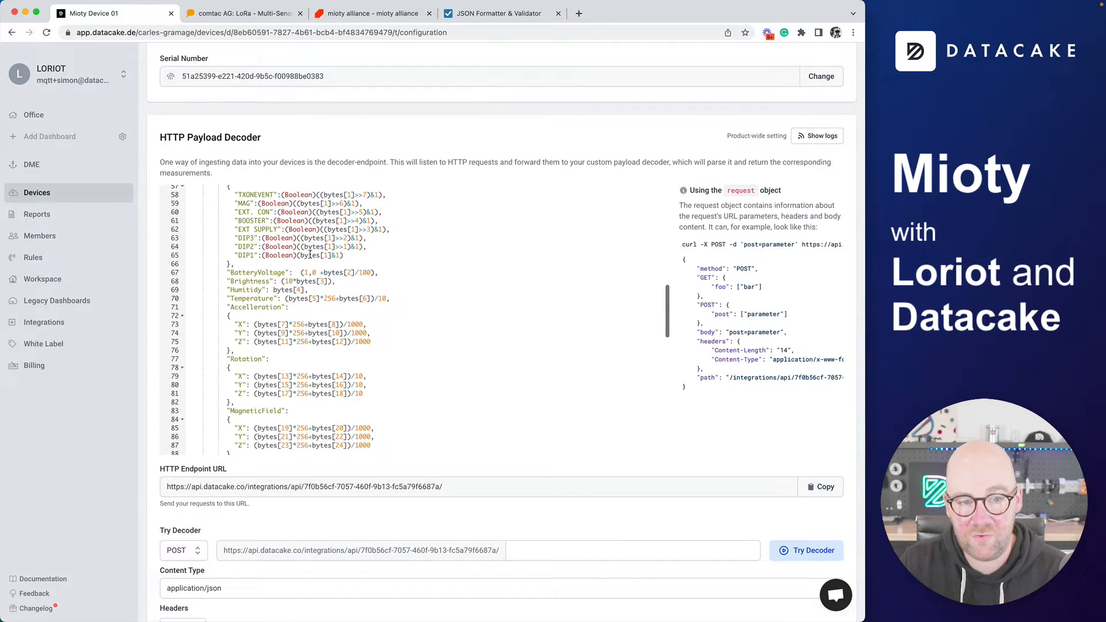
pyautogui.scroll(5, 311, 259)
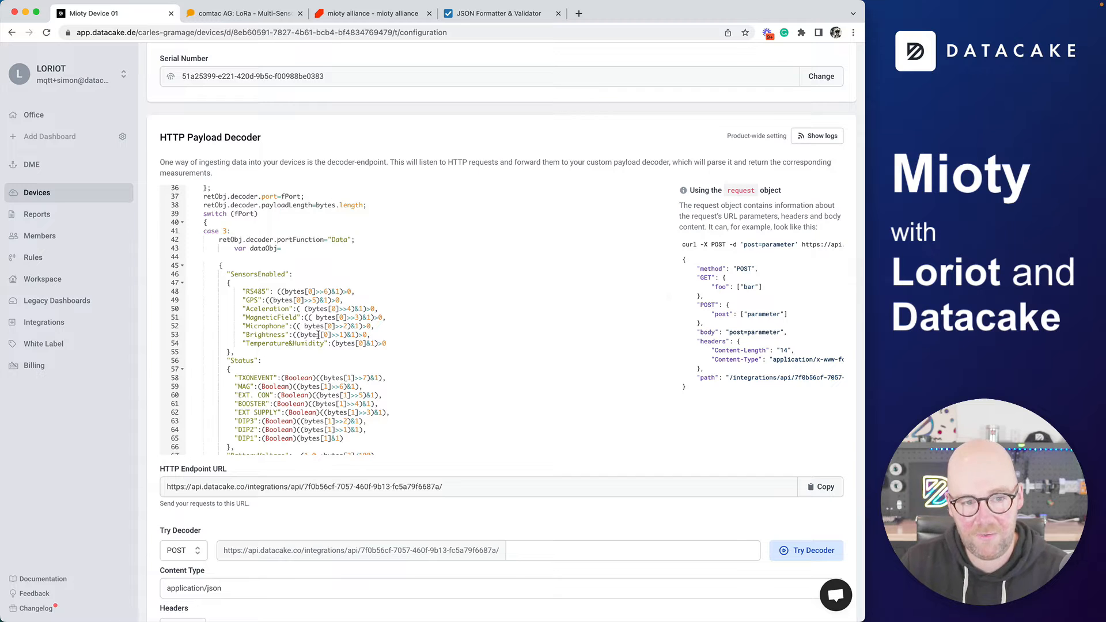
pyautogui.scroll(-20, 323, 346)
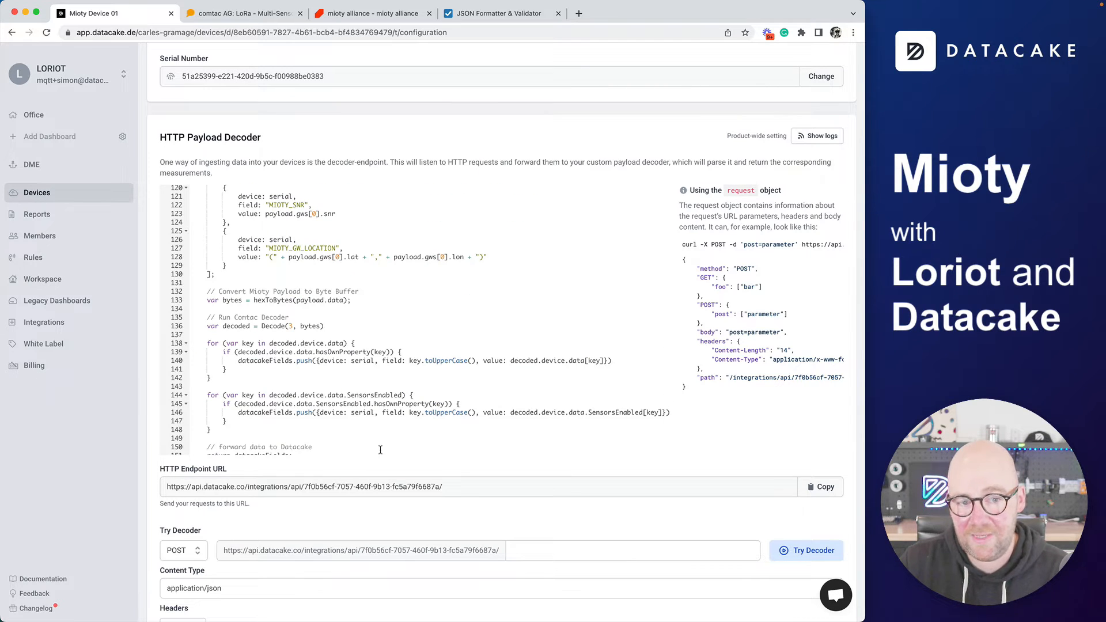
pyautogui.scroll(-1, 382, 450)
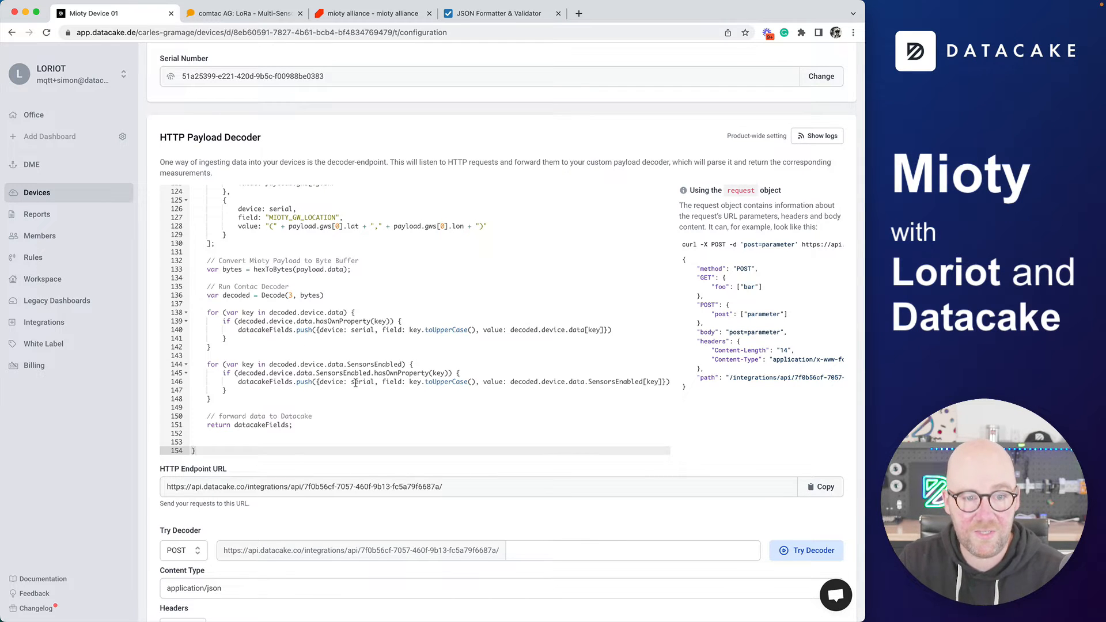
pyautogui.scroll(-3, 356, 382)
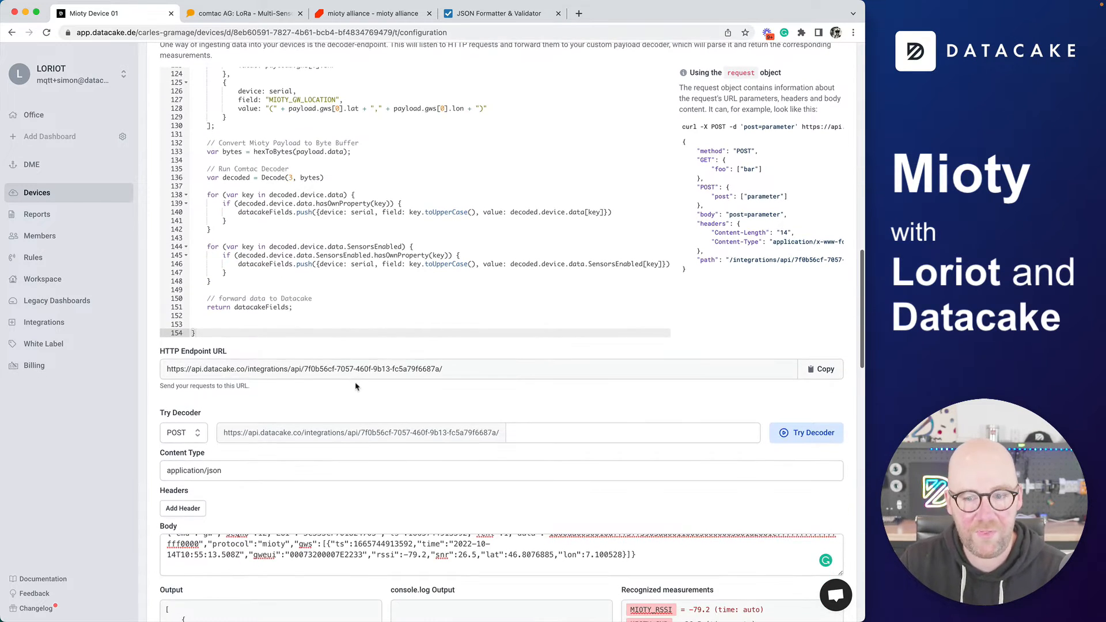
pyautogui.scroll(-5, 355, 387)
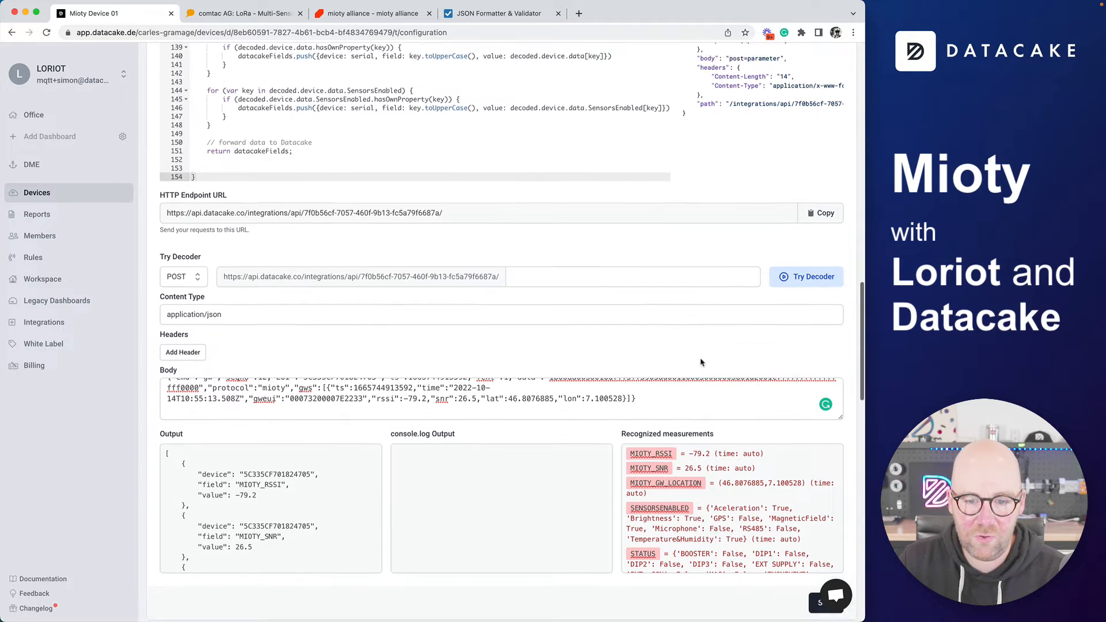
pyautogui.scroll(-2, 702, 362)
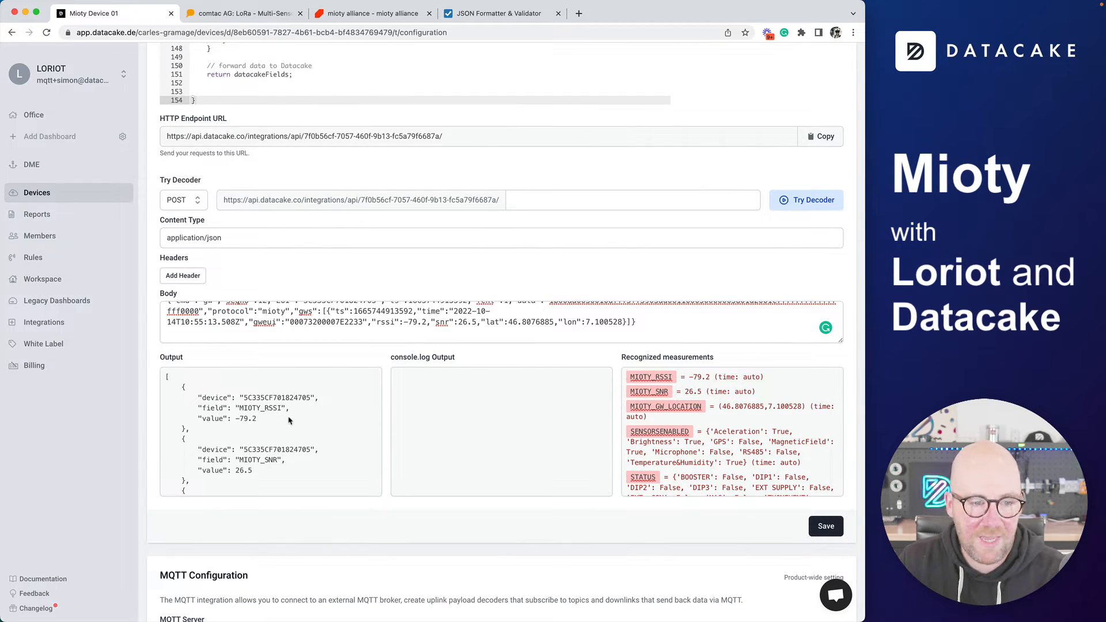
pyautogui.scroll(-4, 294, 443)
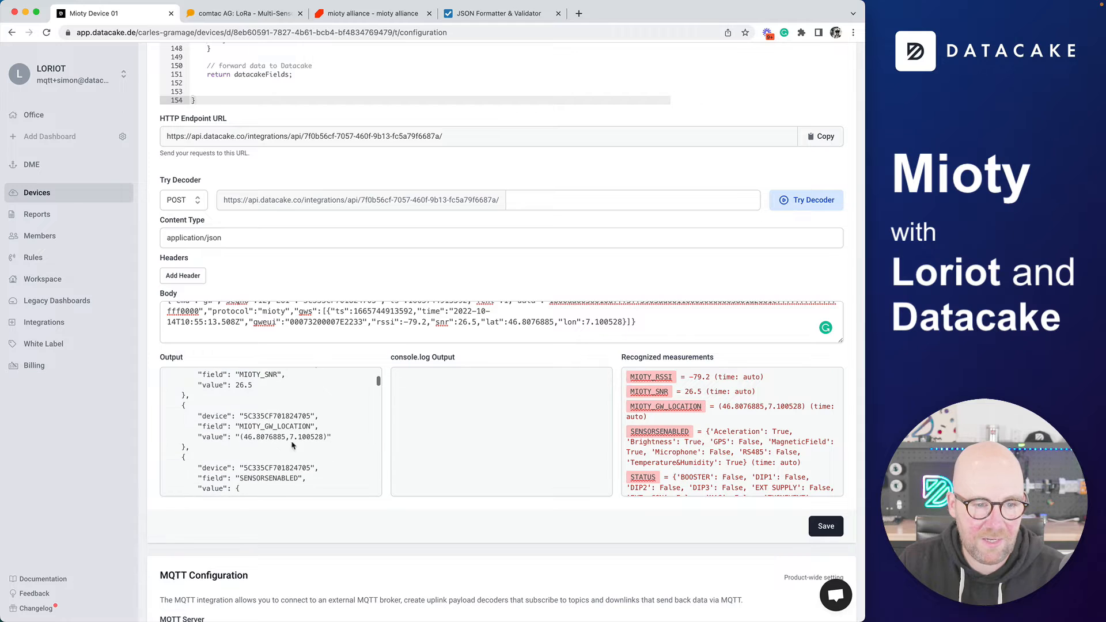
pyautogui.scroll(-5, 624, 432)
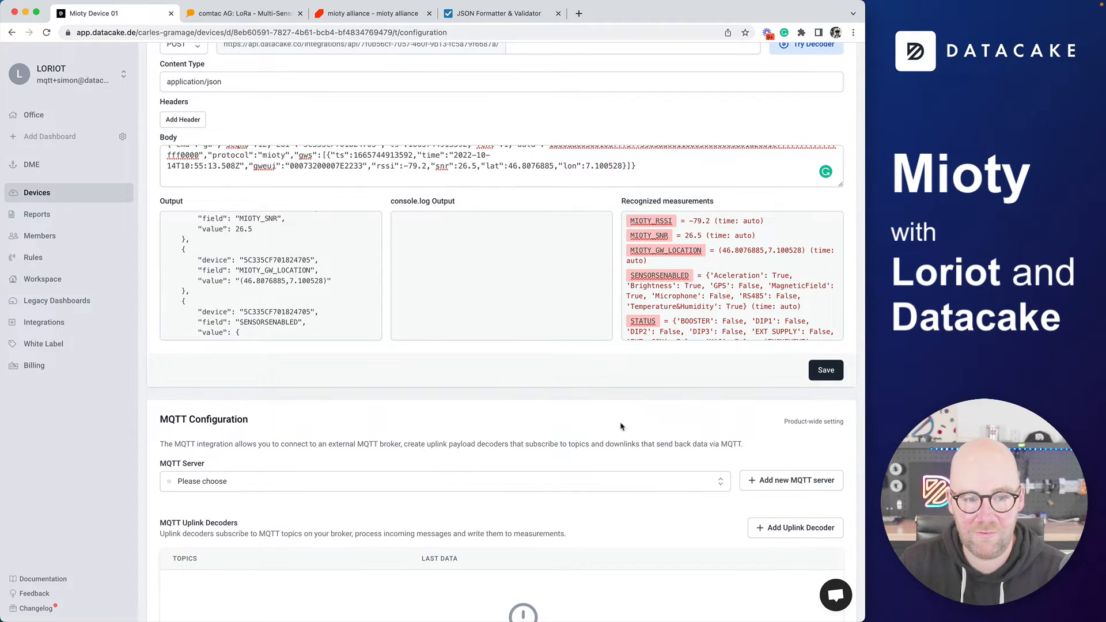
pyautogui.scroll(1, 620, 428)
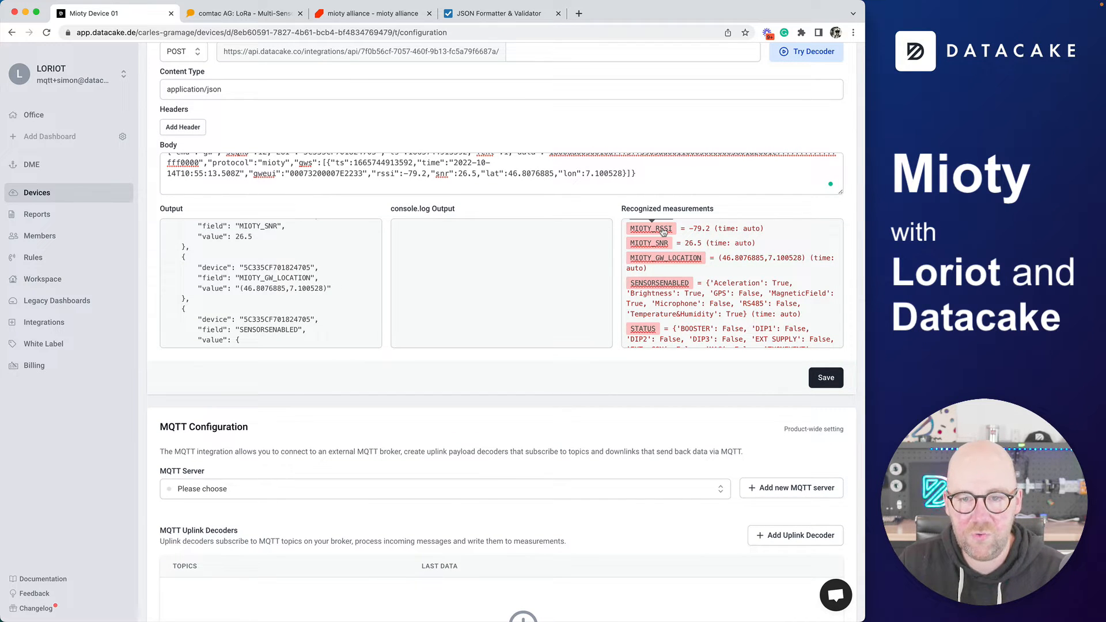
# Add a Mioty Rssi field with the Device Signal role and a Mioty Snr field
pyautogui.click(651, 229)
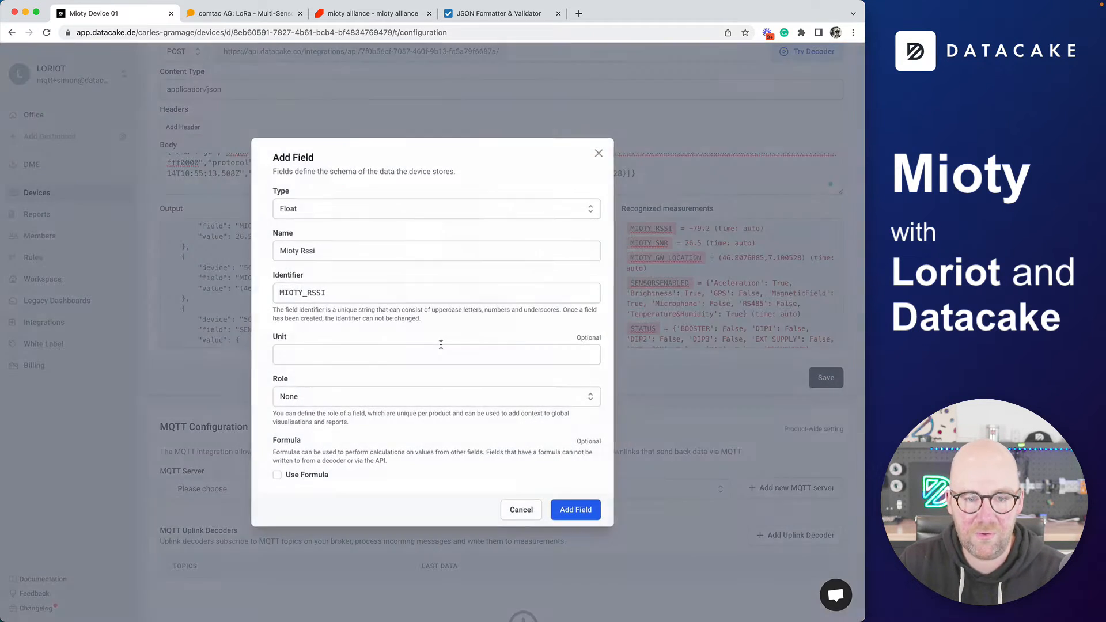
pyautogui.click(305, 395)
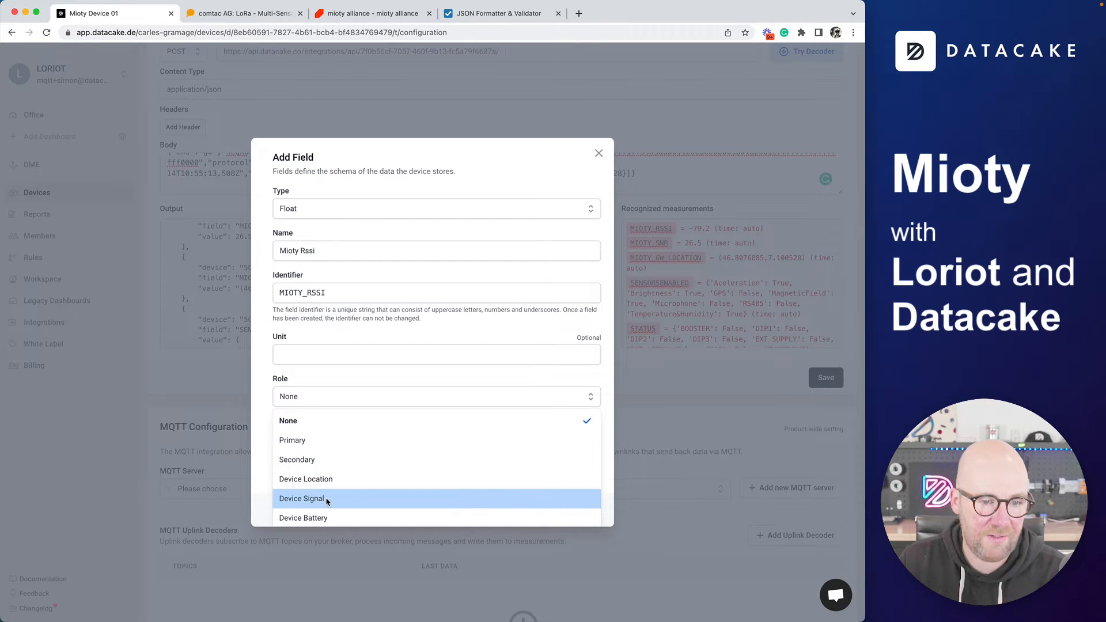
pyautogui.click(327, 501)
pyautogui.click(572, 509)
pyautogui.click(649, 242)
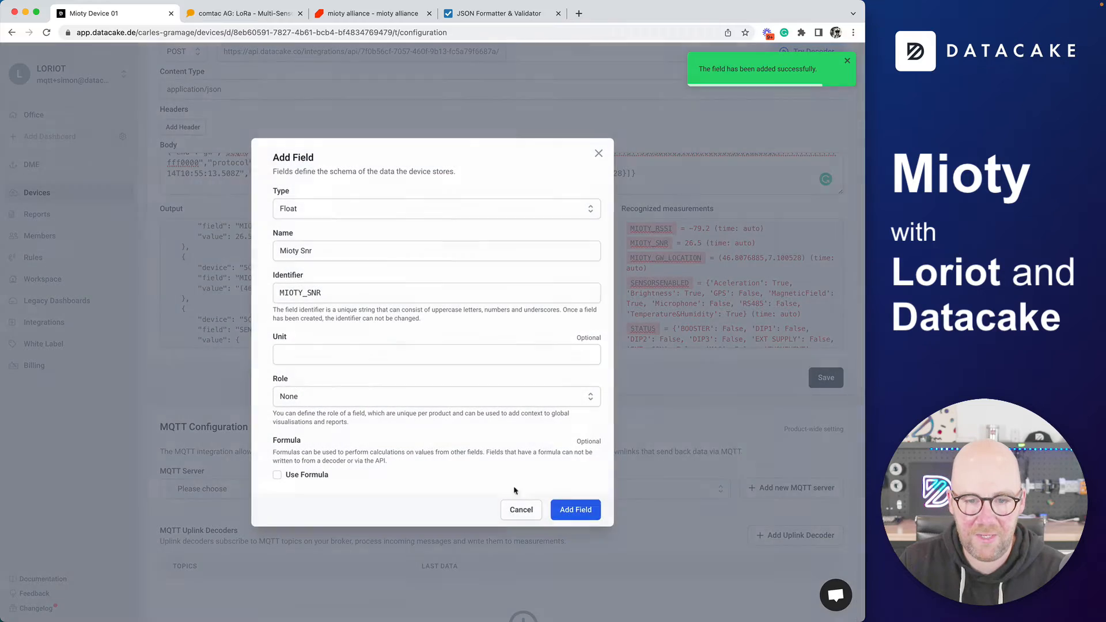
pyautogui.click(574, 510)
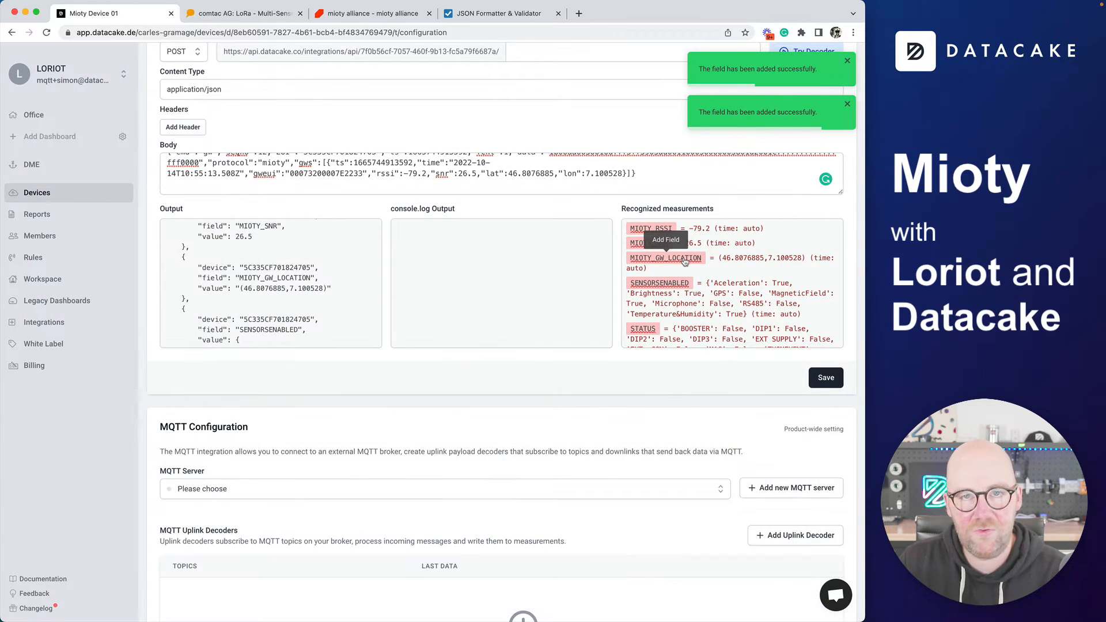
# Add the Mioty GW Location field as a Geolocation type
pyautogui.click(684, 261)
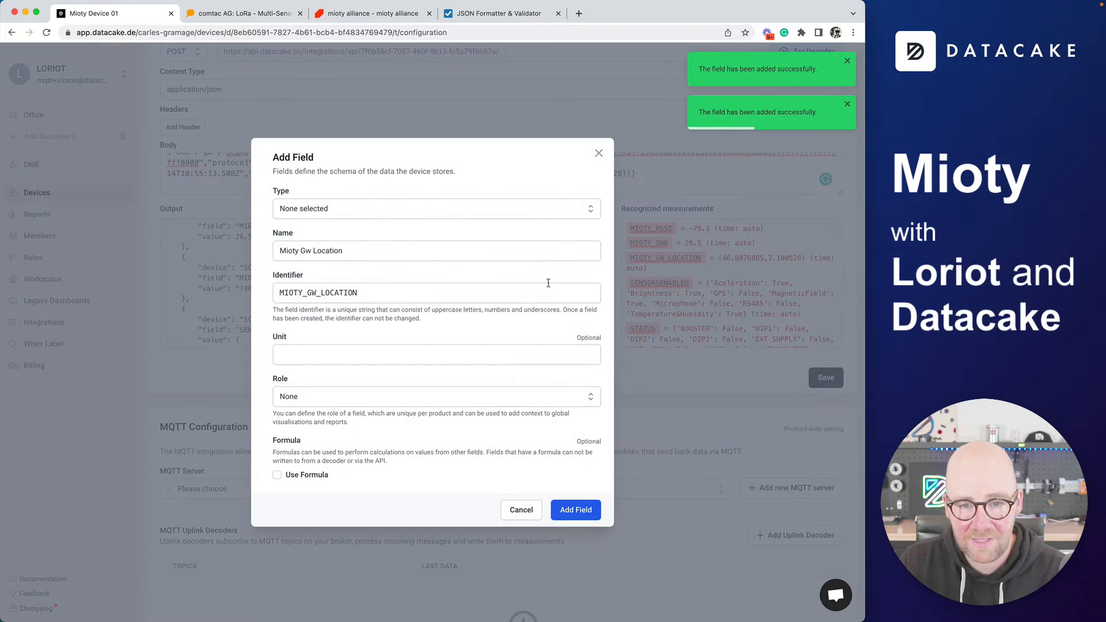
pyautogui.click(357, 218)
pyautogui.scroll(-2, 345, 291)
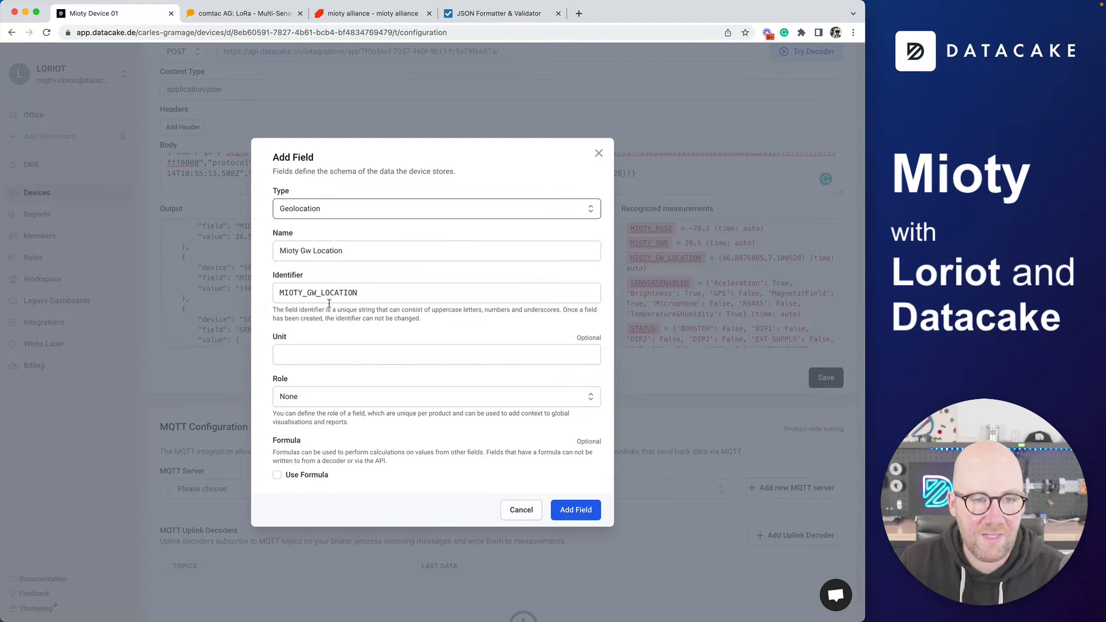
pyautogui.click(332, 305)
pyautogui.click(310, 251)
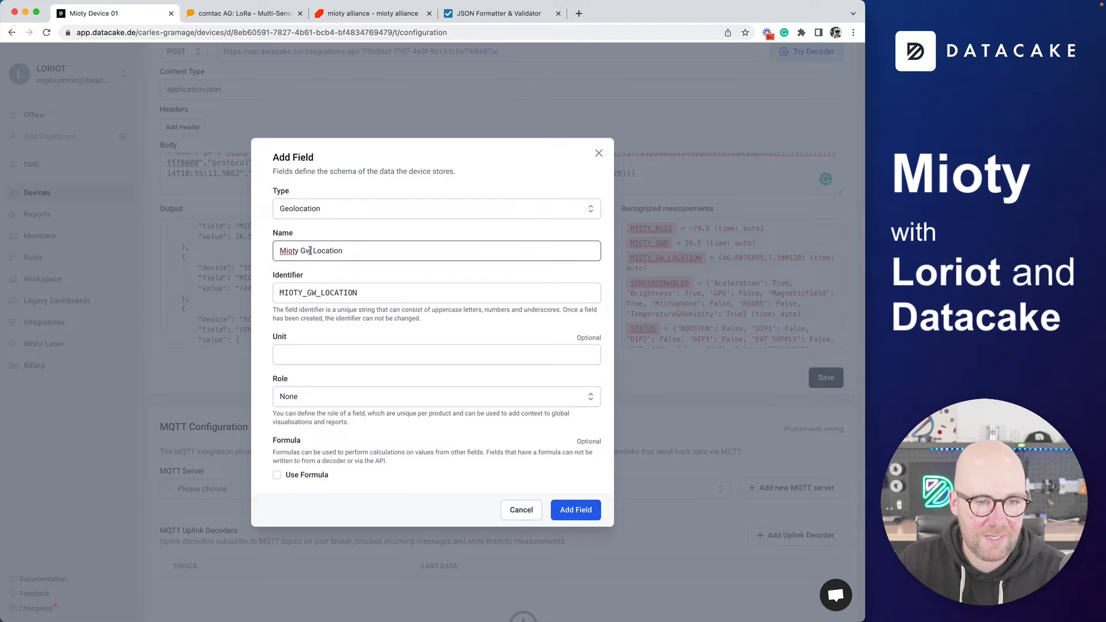
pyautogui.click(582, 511)
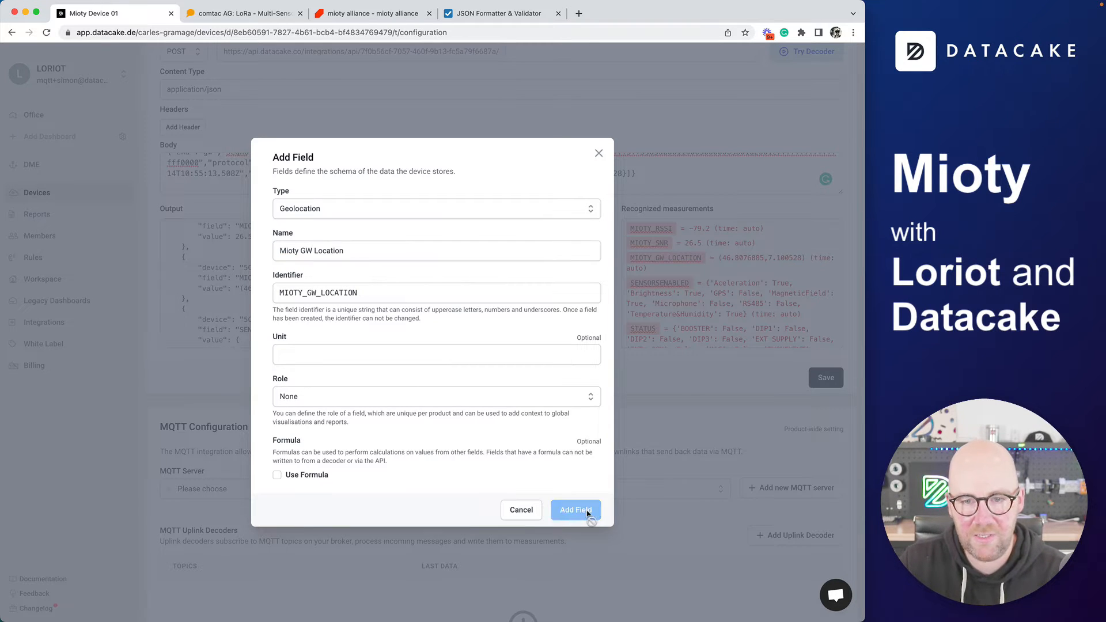
# Add a Batteryvoltage field with the Device Battery role
pyautogui.scroll(-3, 673, 292)
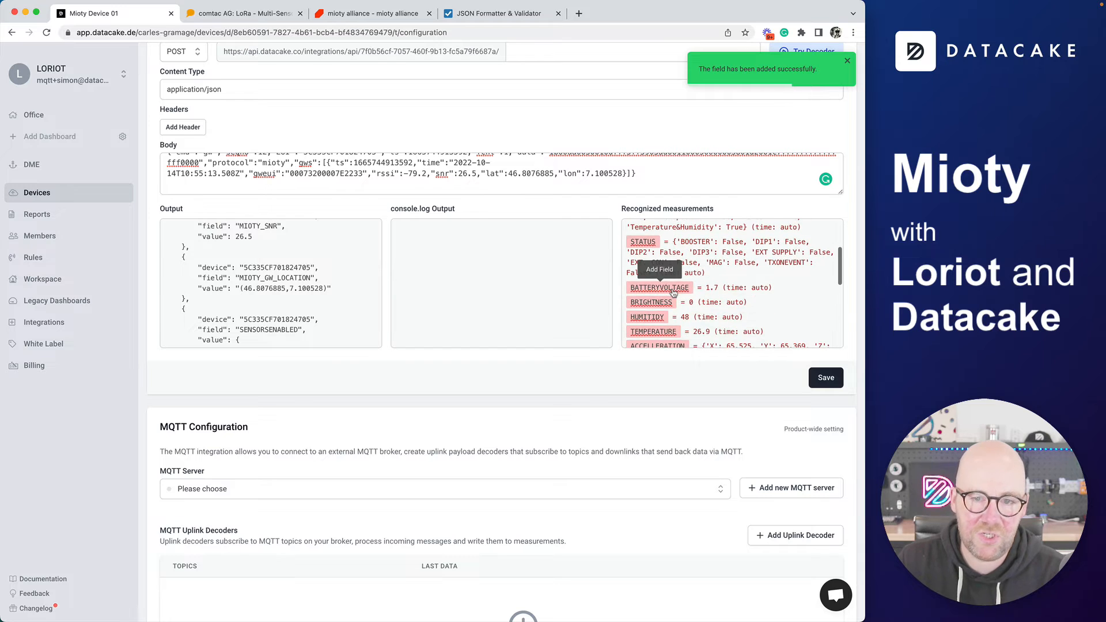
pyautogui.click(675, 293)
pyautogui.click(310, 397)
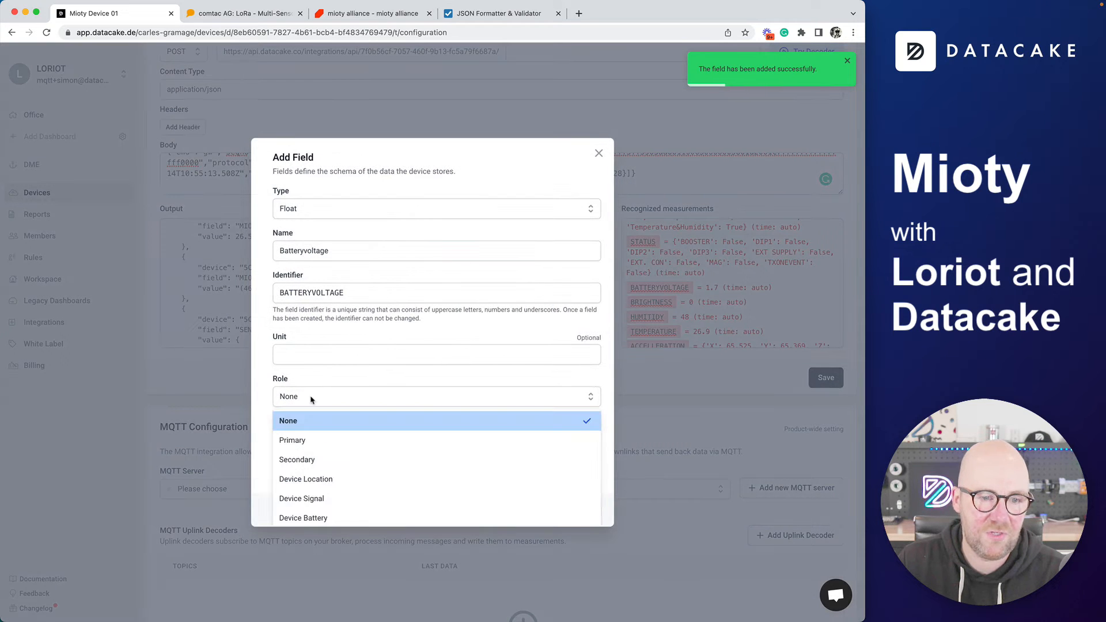
pyautogui.click(320, 518)
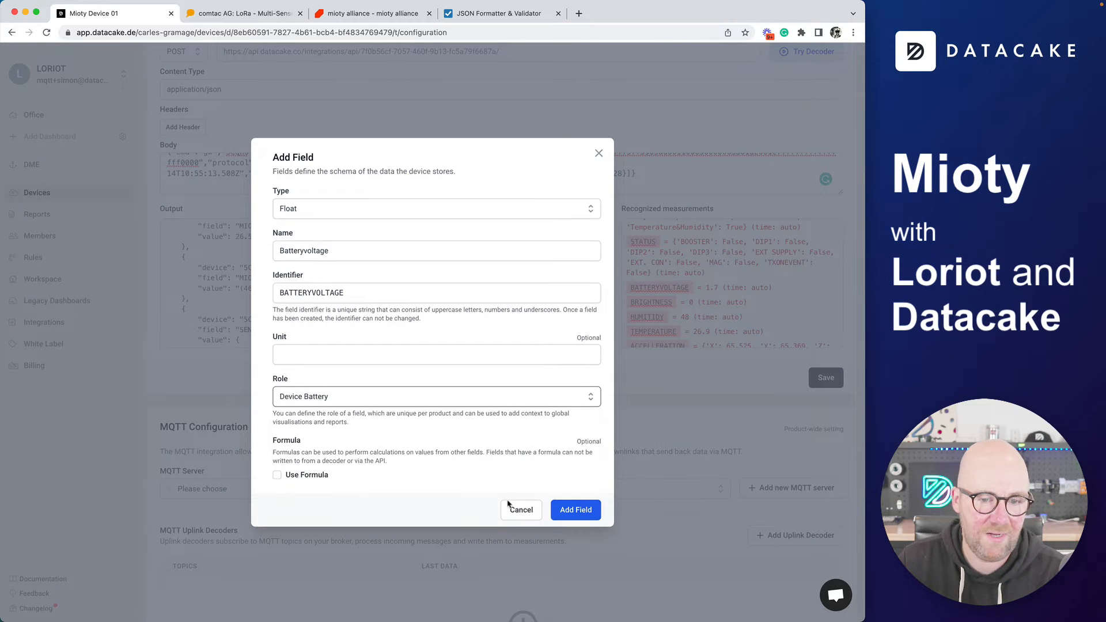
pyautogui.click(576, 510)
# Add a Temperature field with unit °C
pyautogui.scroll(-1, 687, 330)
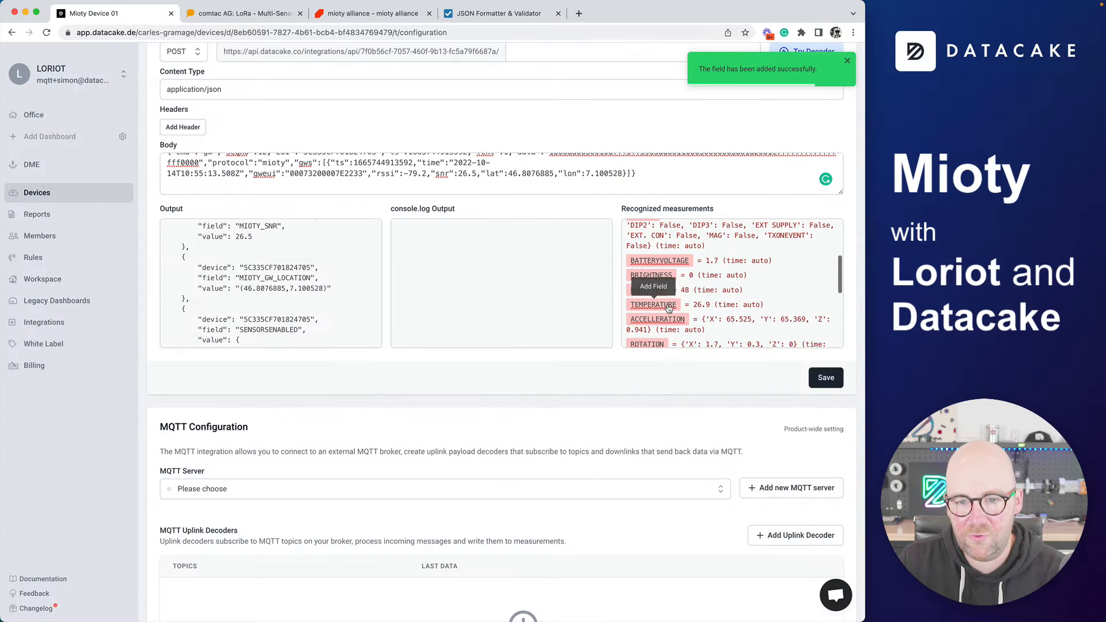
pyautogui.click(657, 304)
pyautogui.click(287, 355)
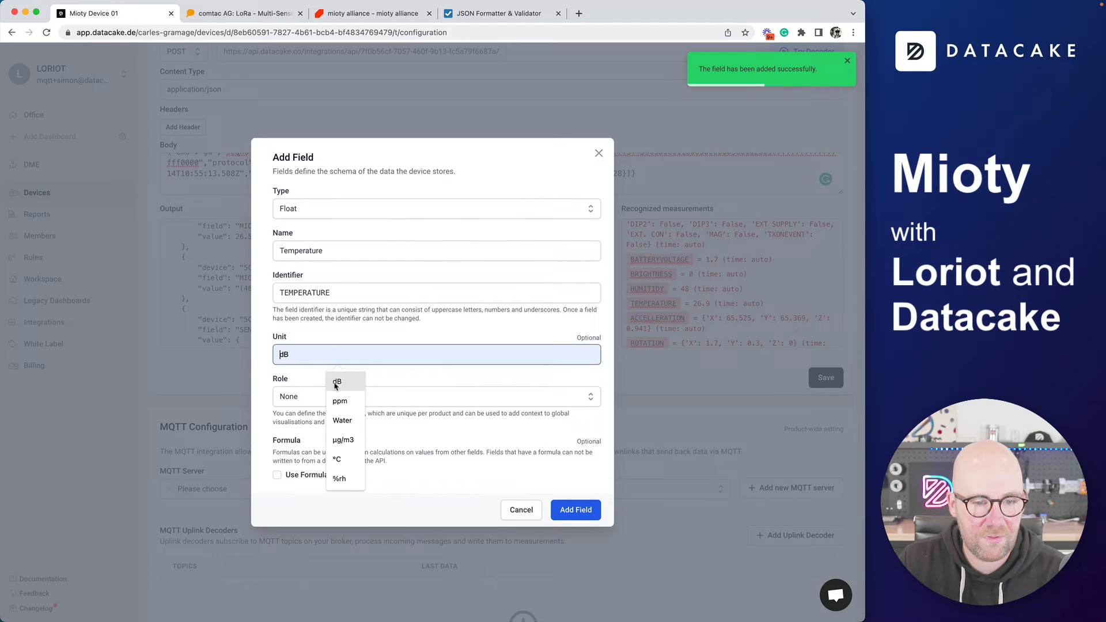
pyautogui.click(339, 465)
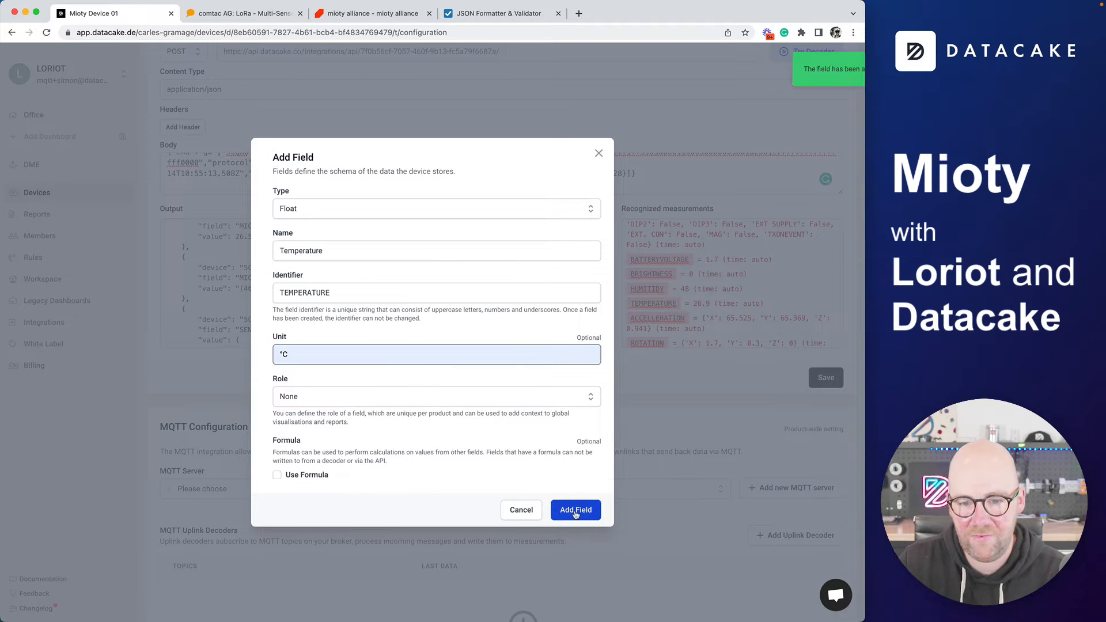
pyautogui.click(574, 510)
# Add an integer Humitidy field and a String-type Accelleration field
pyautogui.click(653, 290)
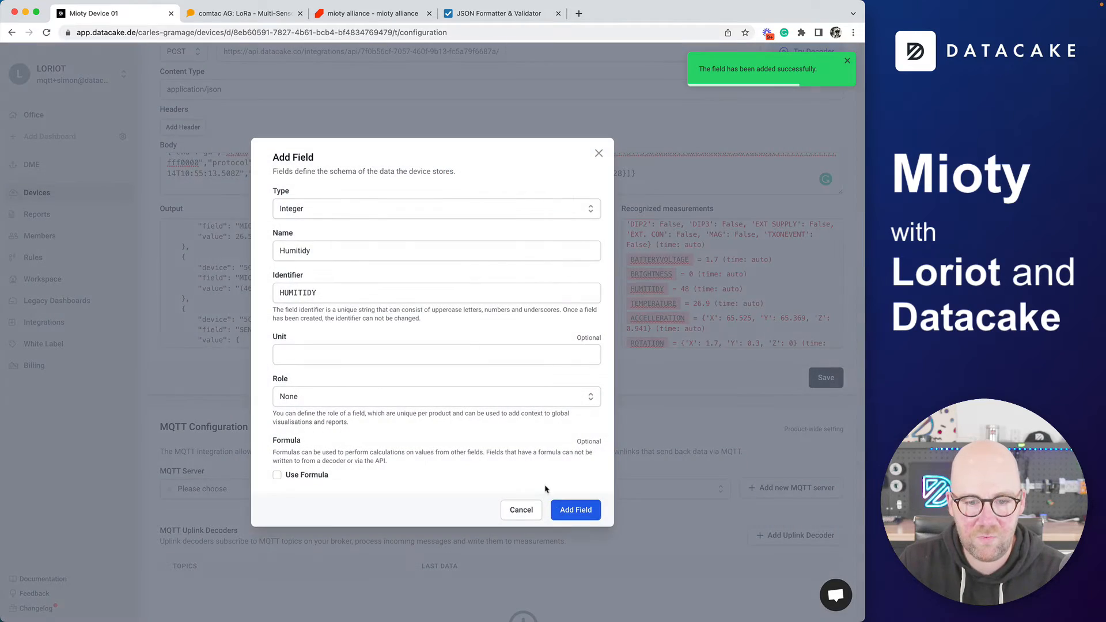
pyautogui.click(574, 509)
pyautogui.scroll(-1, 657, 323)
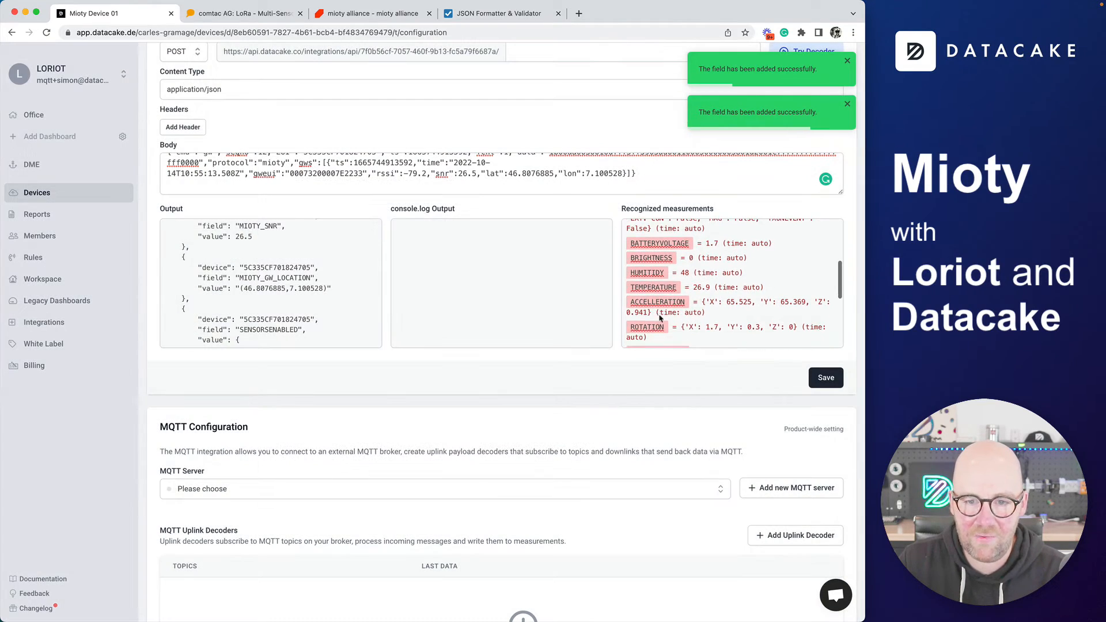
pyautogui.click(657, 303)
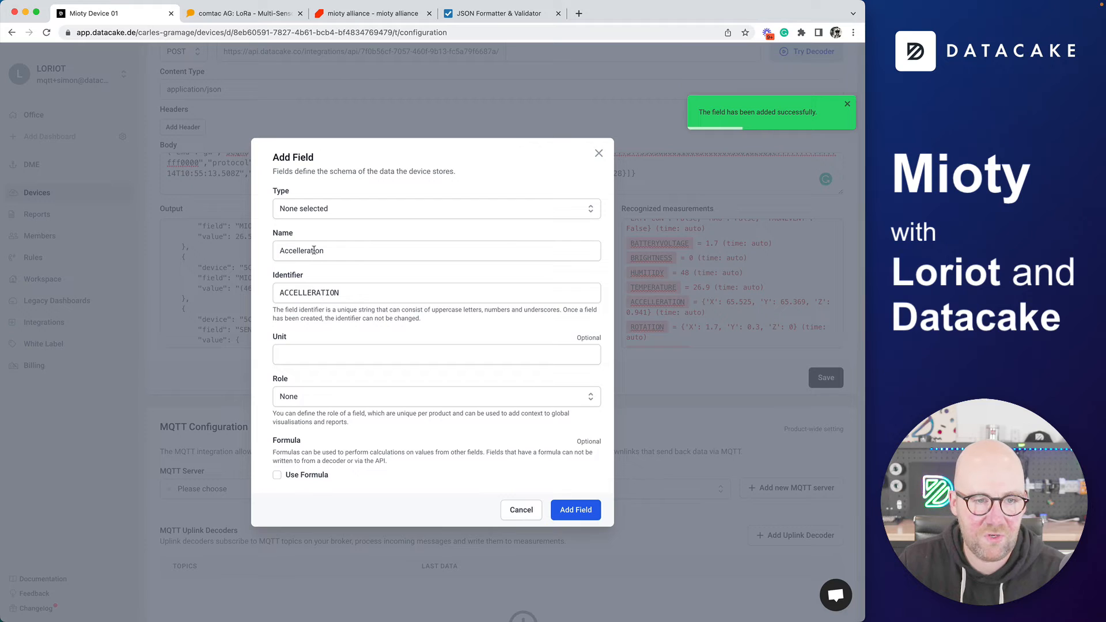
pyautogui.click(308, 211)
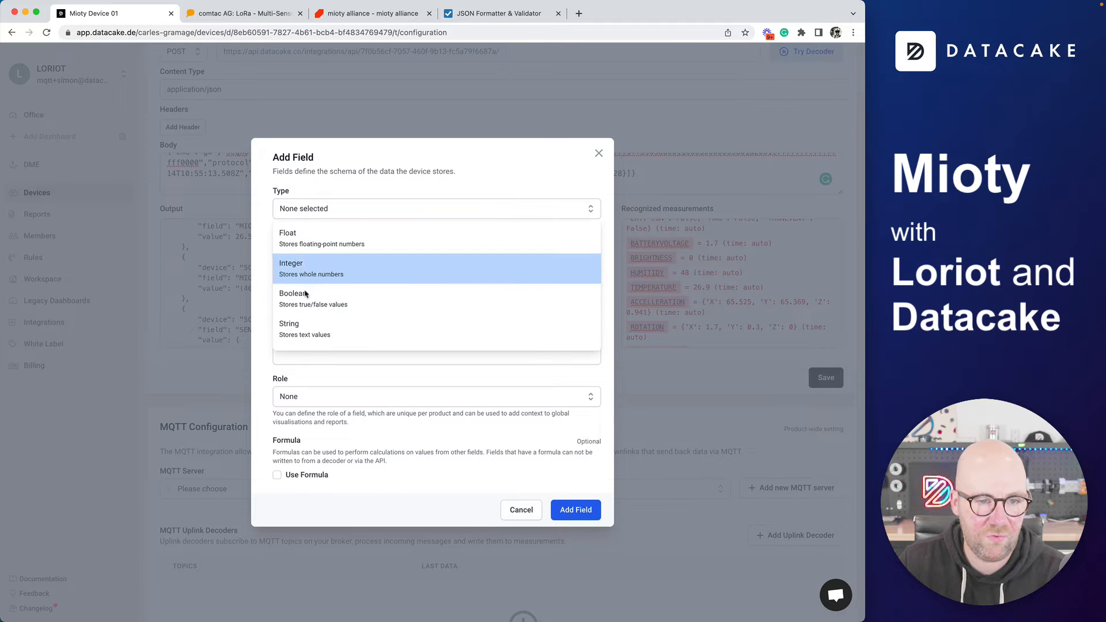
pyautogui.click(306, 330)
pyautogui.click(577, 510)
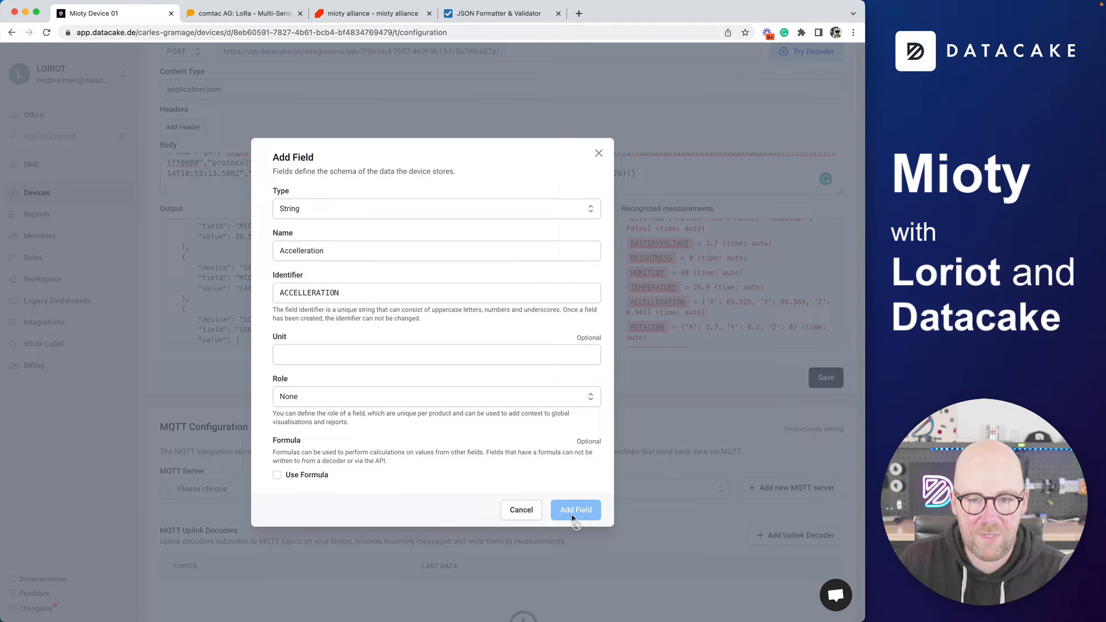
# Add boolean Magneticfield, Gps and Rs485 fields, then view the comtac product page
pyautogui.scroll(-4, 701, 301)
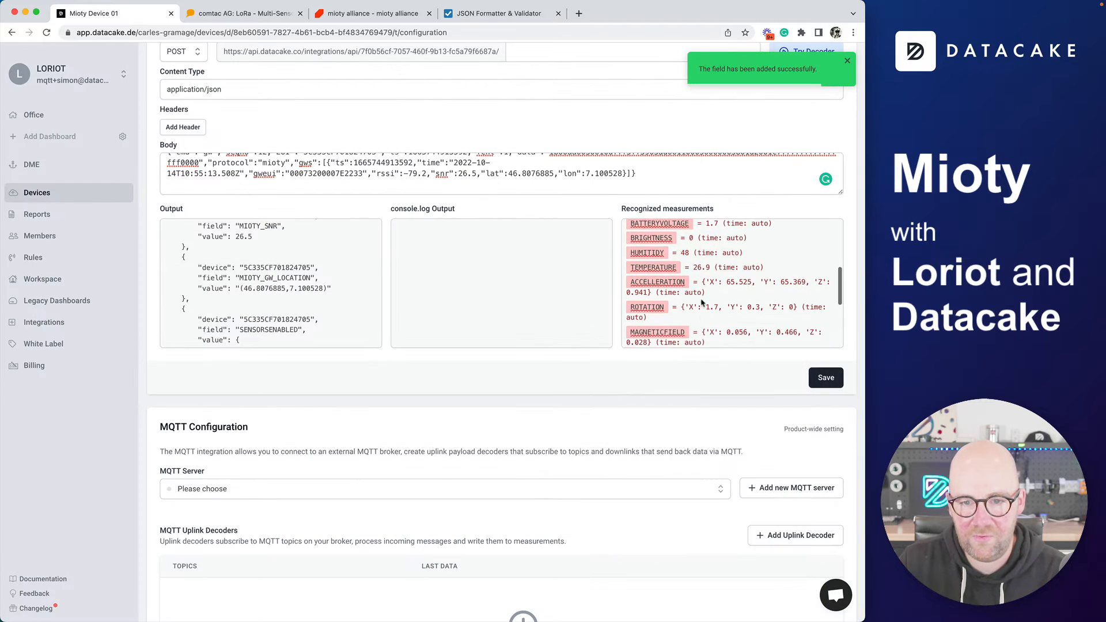
pyautogui.scroll(-3, 701, 300)
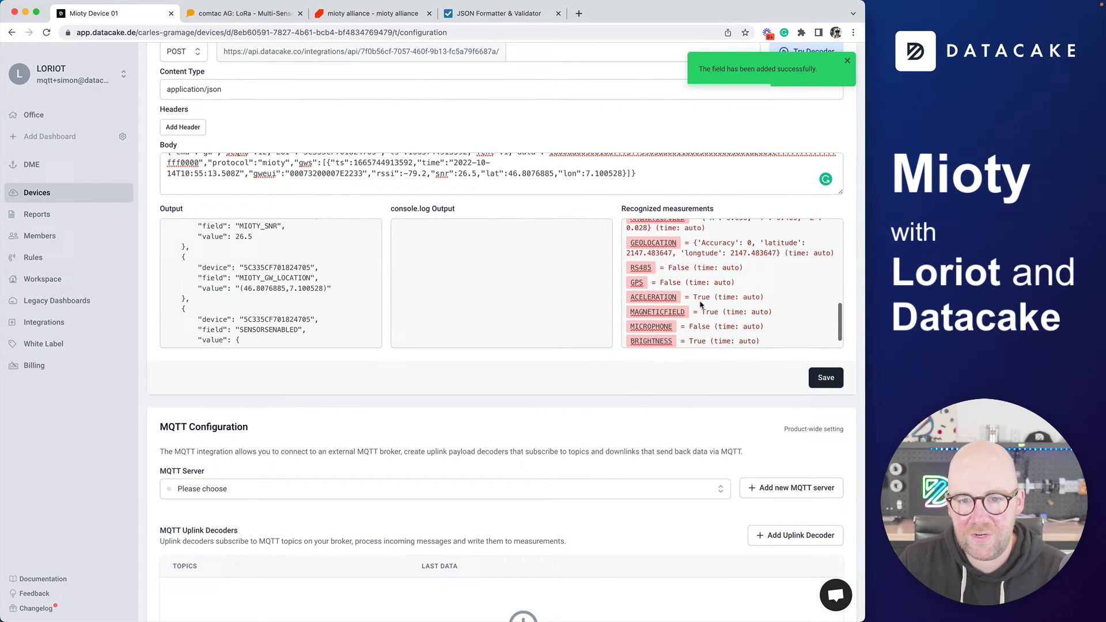
pyautogui.click(669, 292)
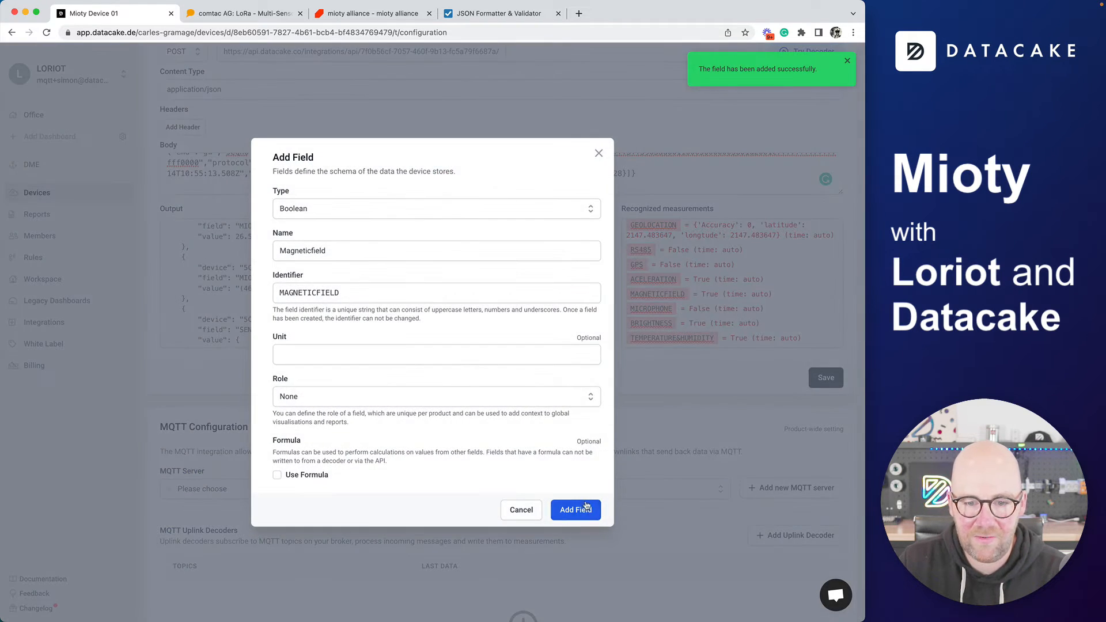
pyautogui.click(574, 509)
pyautogui.click(643, 266)
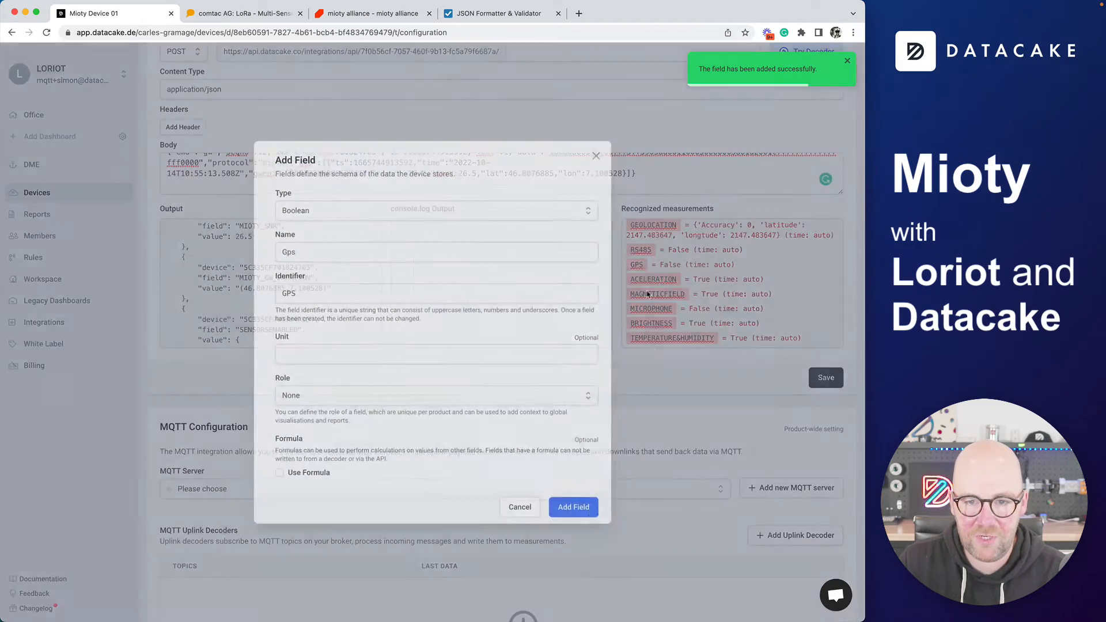
pyautogui.click(571, 510)
pyautogui.click(641, 249)
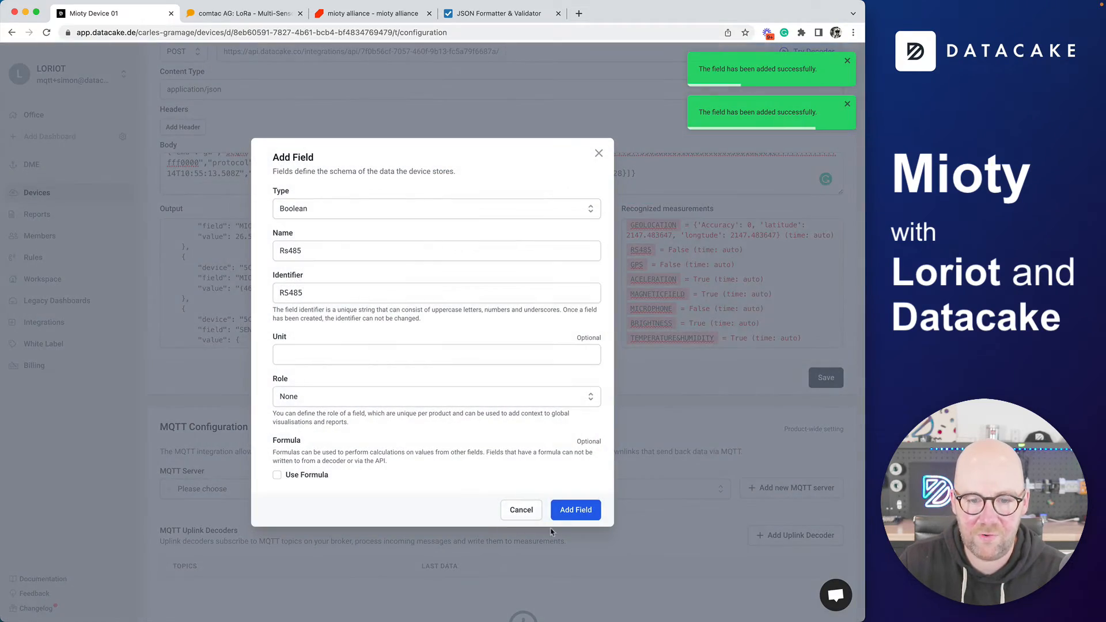
pyautogui.click(572, 509)
pyautogui.scroll(-1, 634, 306)
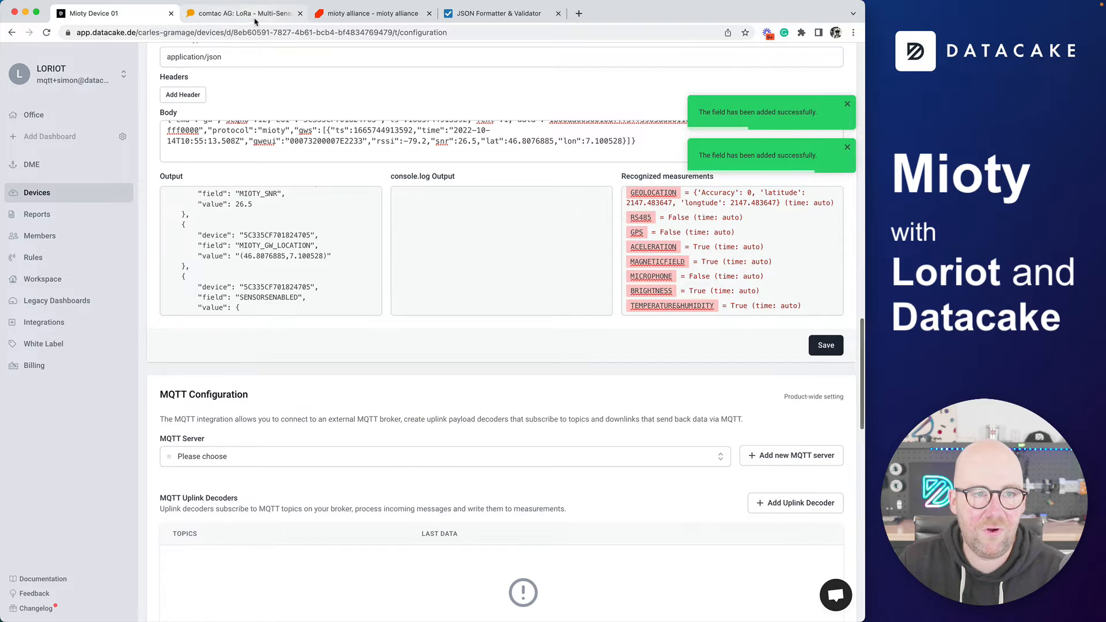
pyautogui.click(248, 13)
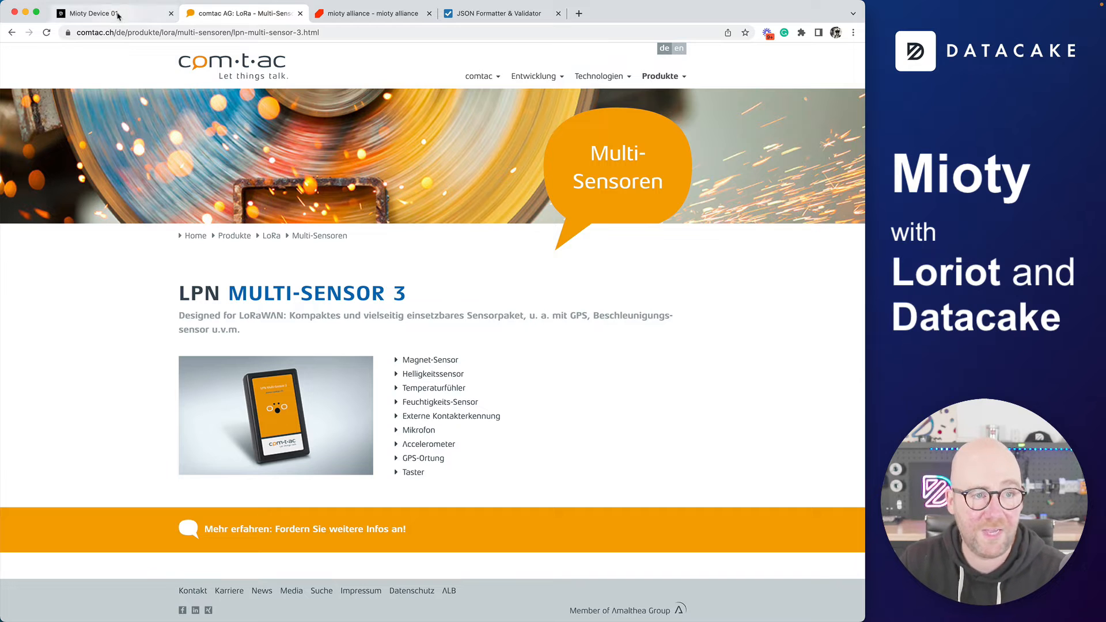
# Add a boolean Microphone field and rerun the decoder test, which returns 'Device not found'
pyautogui.click(92, 13)
pyautogui.scroll(-1, 726, 251)
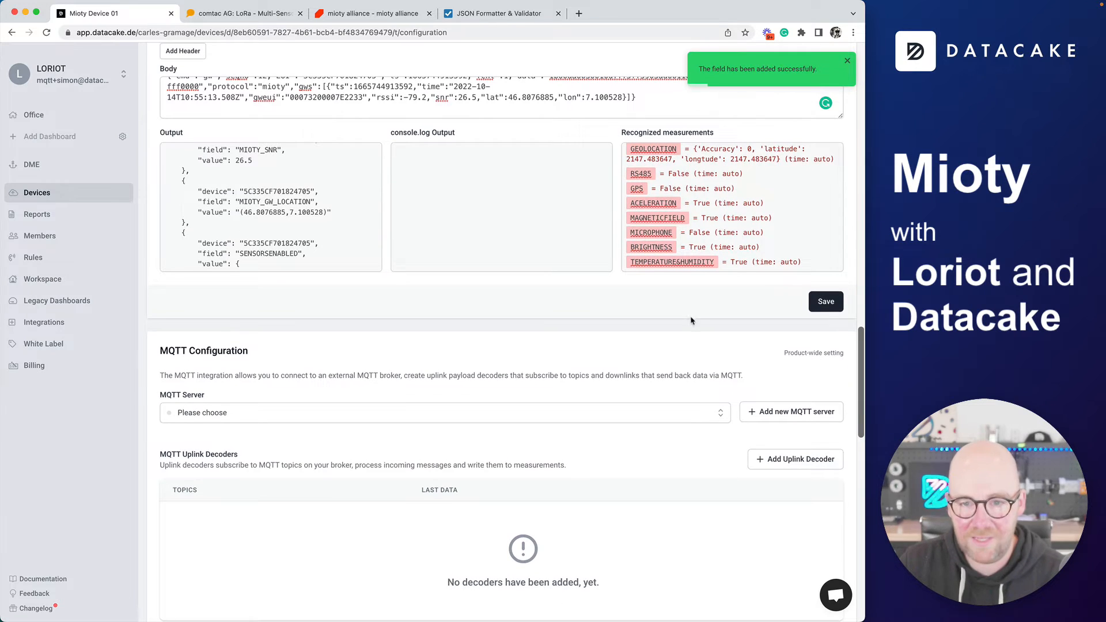
pyautogui.scroll(2, 694, 322)
pyautogui.click(658, 332)
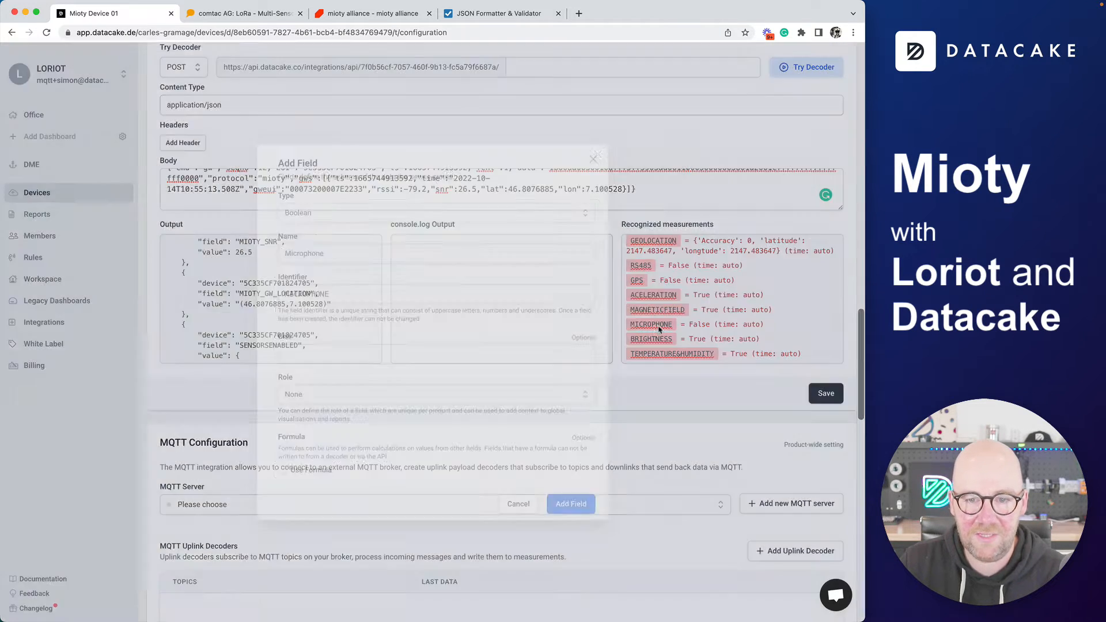
pyautogui.click(570, 511)
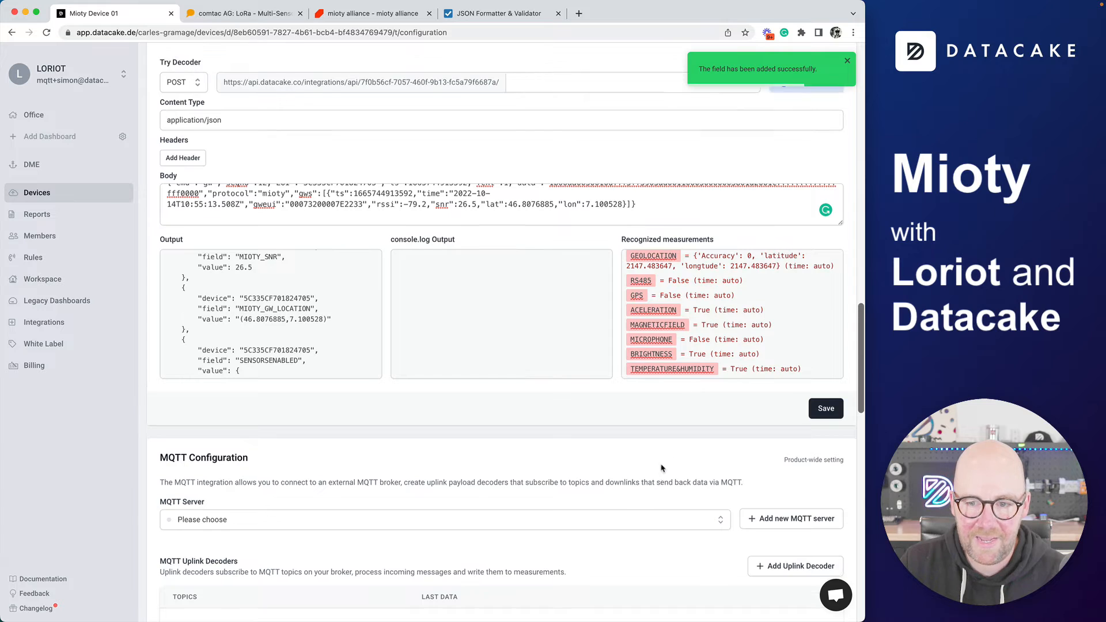
pyautogui.scroll(5, 680, 367)
pyautogui.click(800, 234)
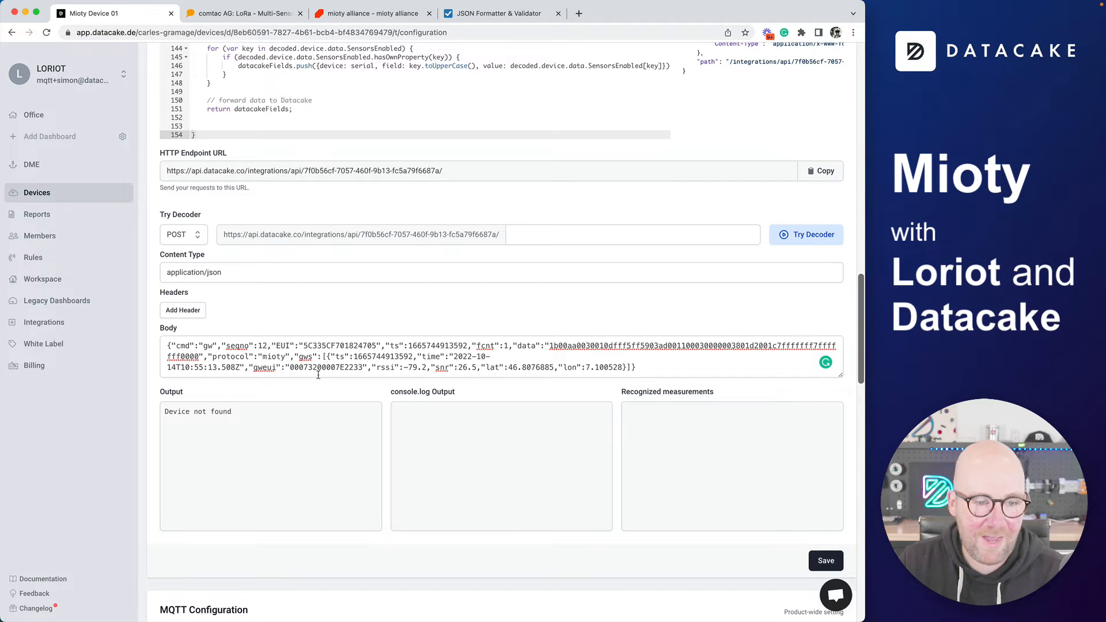
# Select the device EUI in the test body and save the payload decoder
pyautogui.scroll(5, 319, 372)
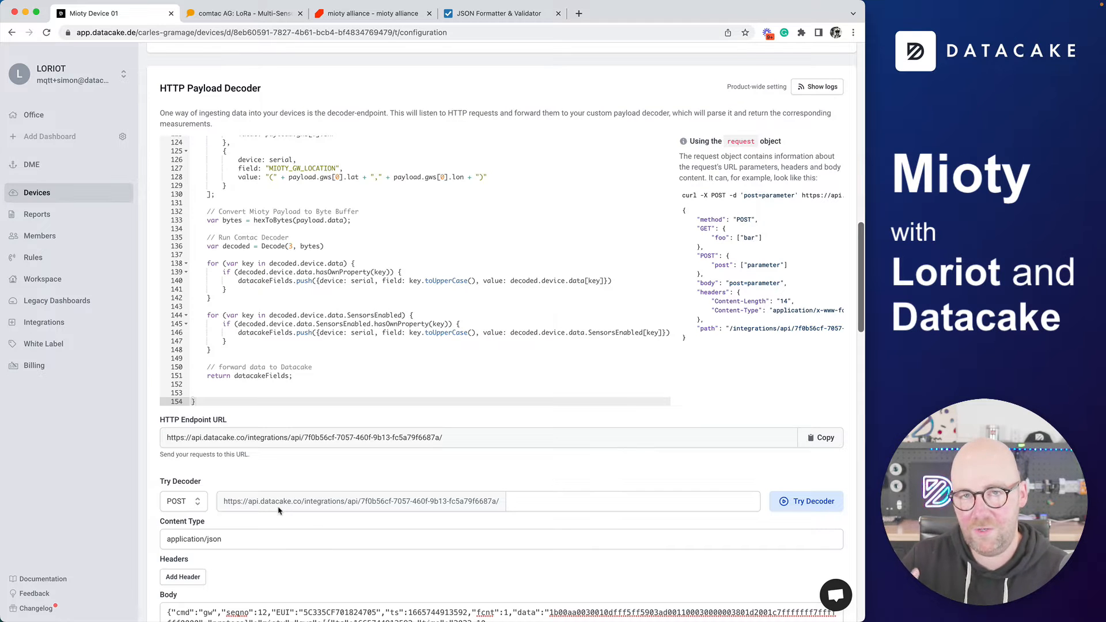
pyautogui.scroll(-2, 278, 510)
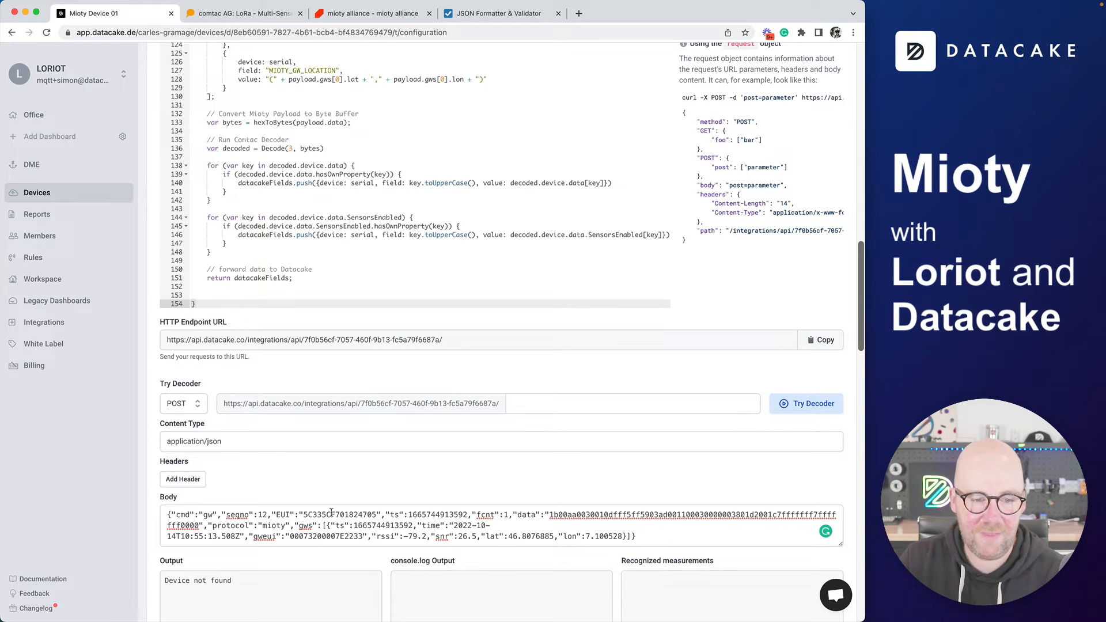
pyautogui.doubleClick(331, 512)
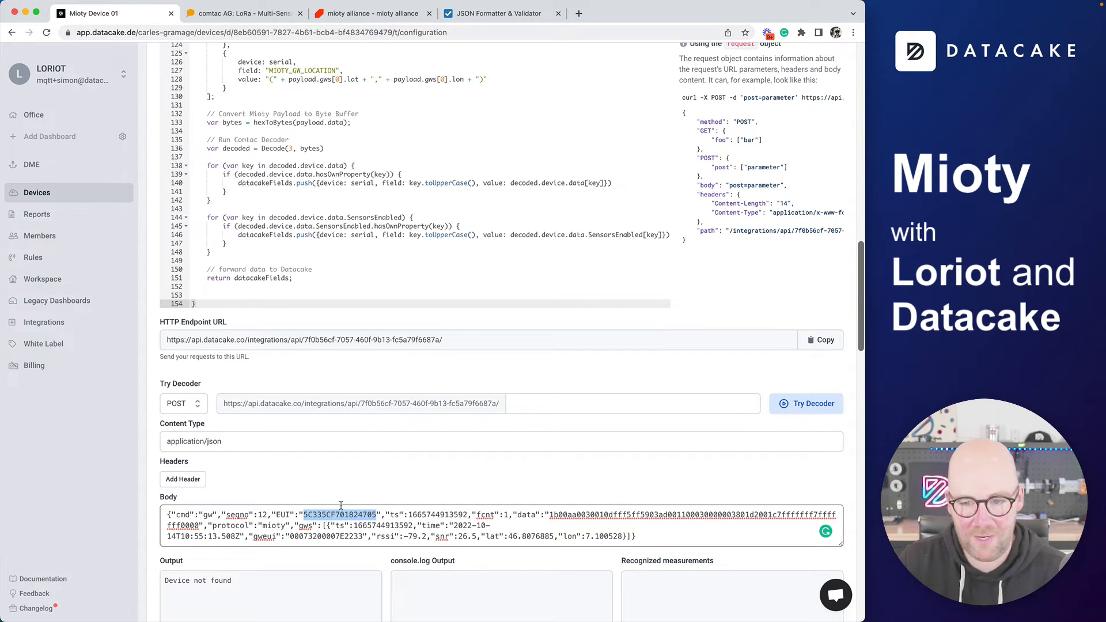
pyautogui.scroll(2, 590, 472)
pyautogui.scroll(-7, 617, 457)
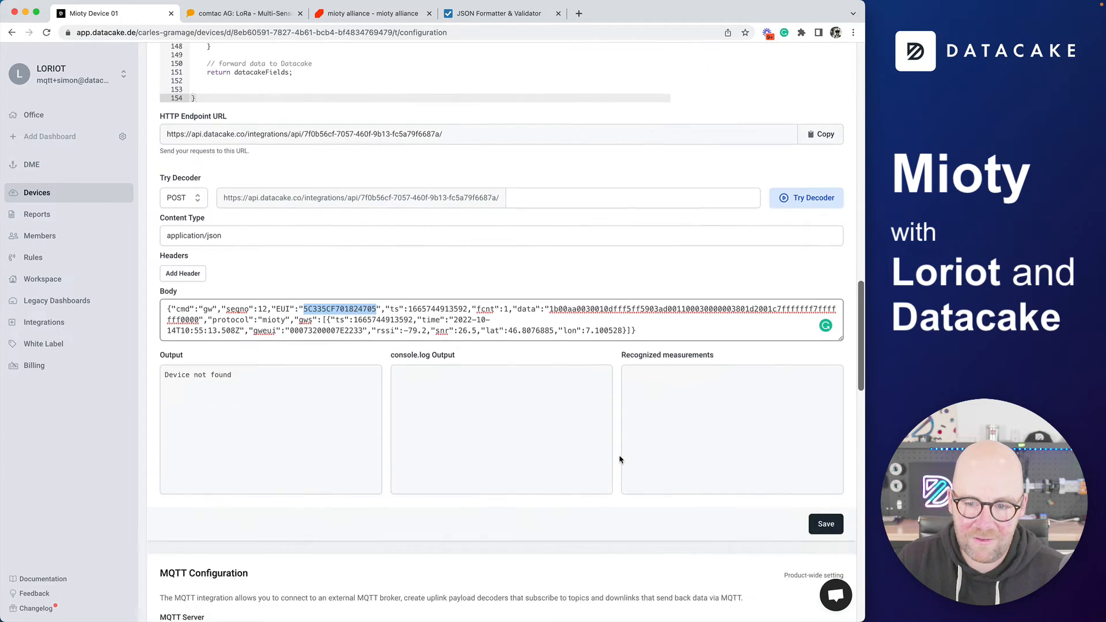
pyautogui.click(818, 458)
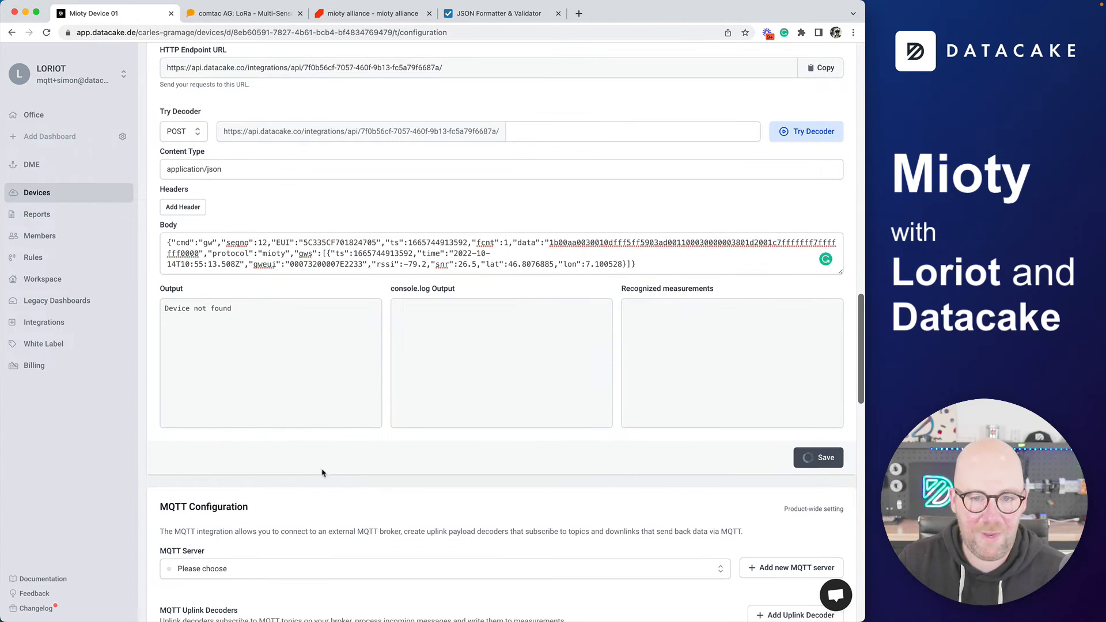
# Replace the device serial number with the copied EUI and save it
pyautogui.scroll(9, 243, 459)
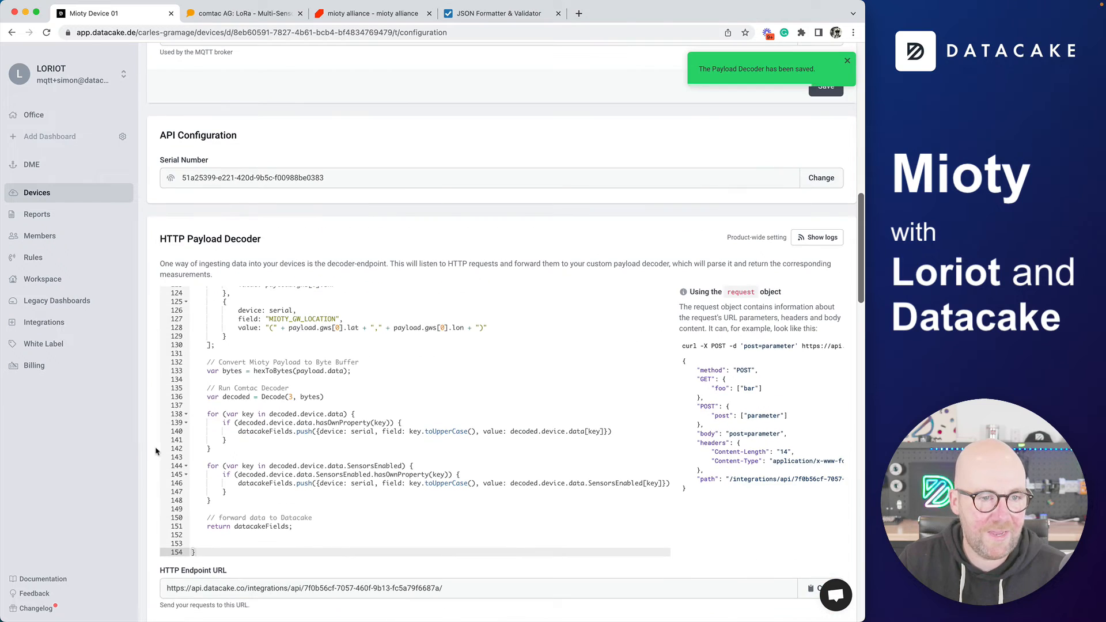
pyautogui.scroll(2, 155, 452)
pyautogui.click(821, 301)
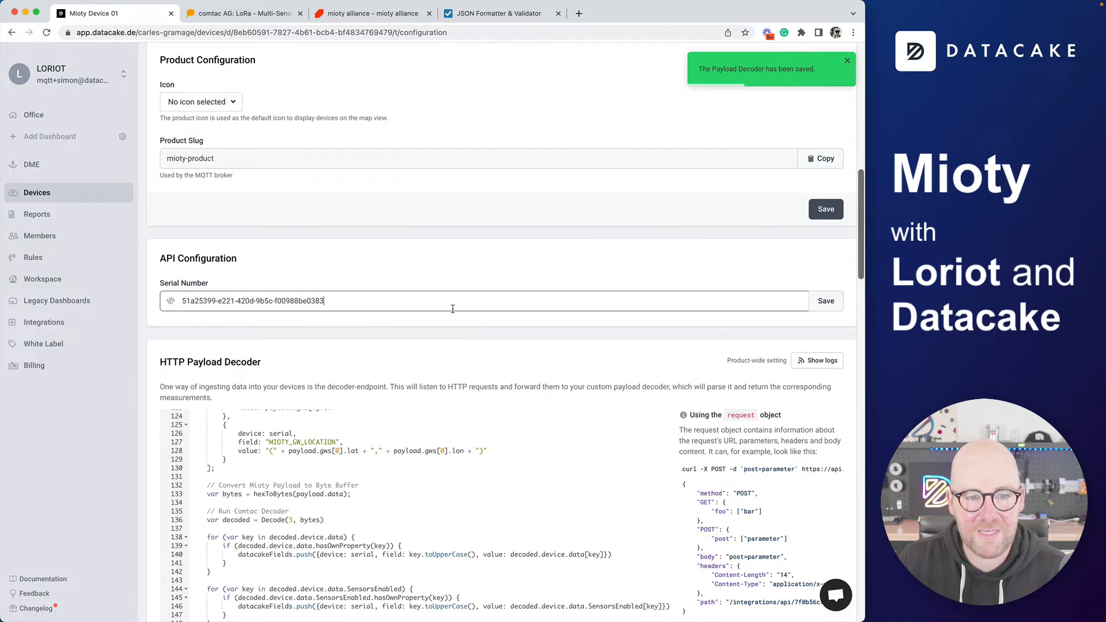
pyautogui.press('super+a')
pyautogui.press('super+v')
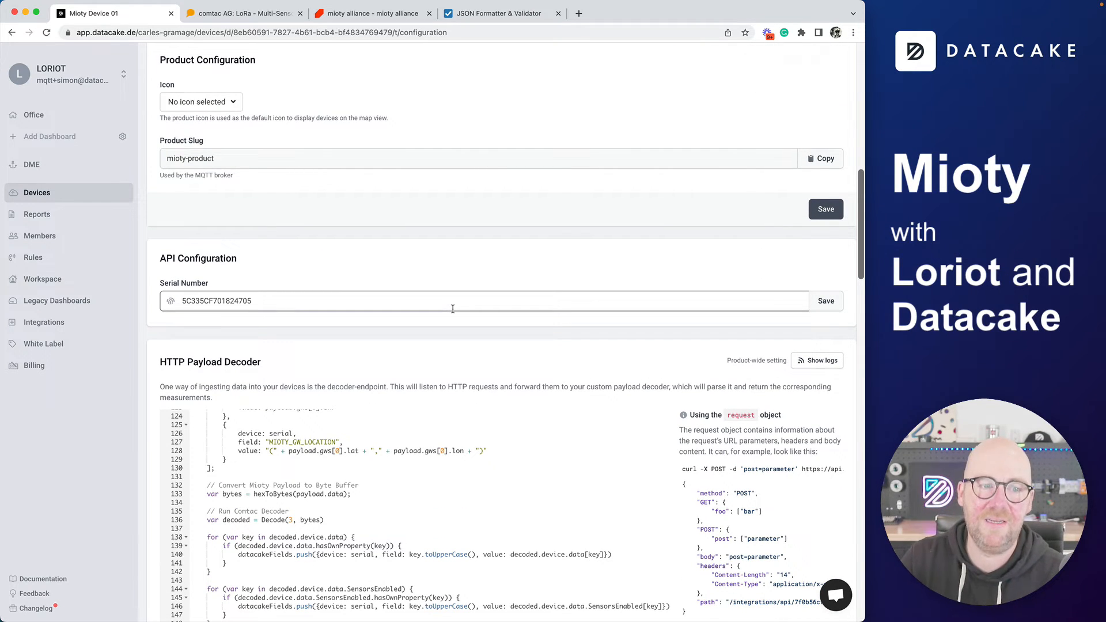
pyautogui.click(830, 307)
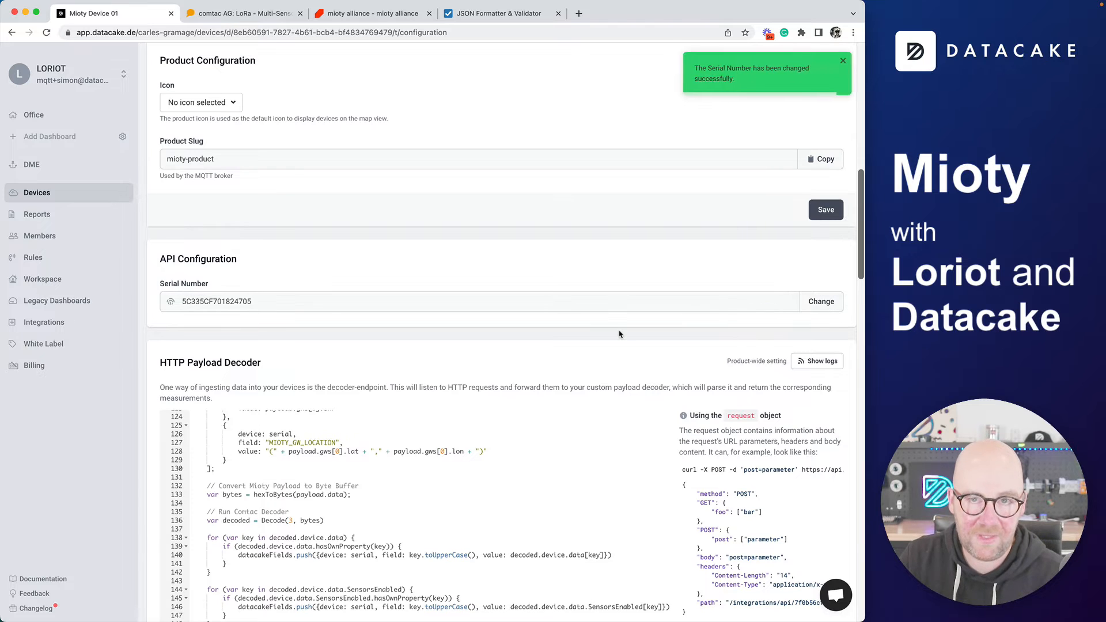
# Rerun the decoder test so all sensor measurements are recognized, then save the decoder again
pyautogui.scroll(-10, 156, 404)
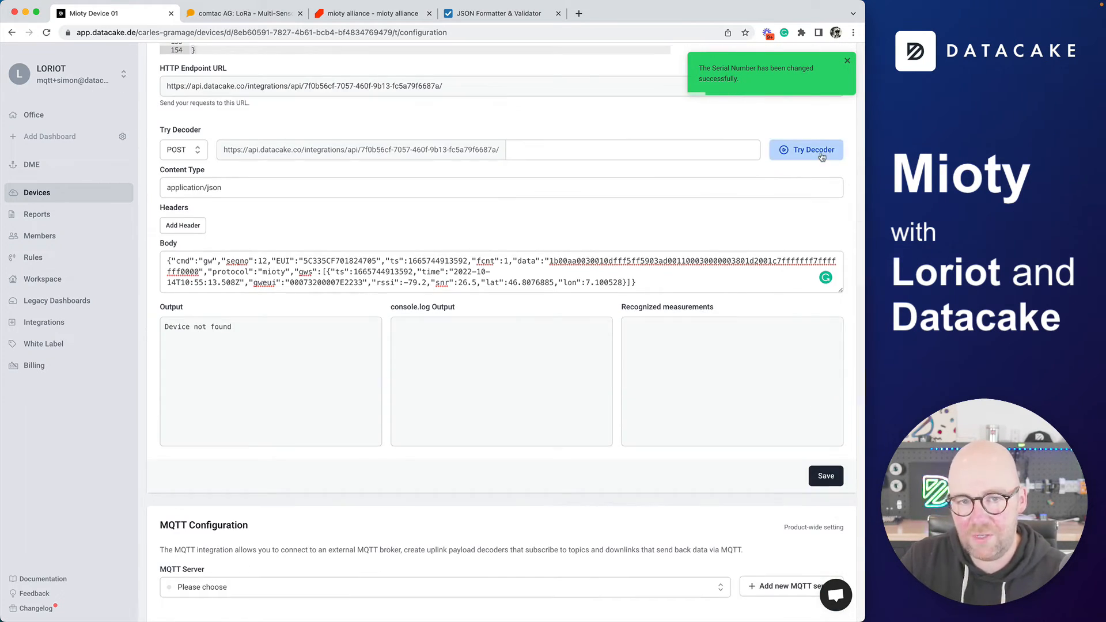
pyautogui.click(822, 157)
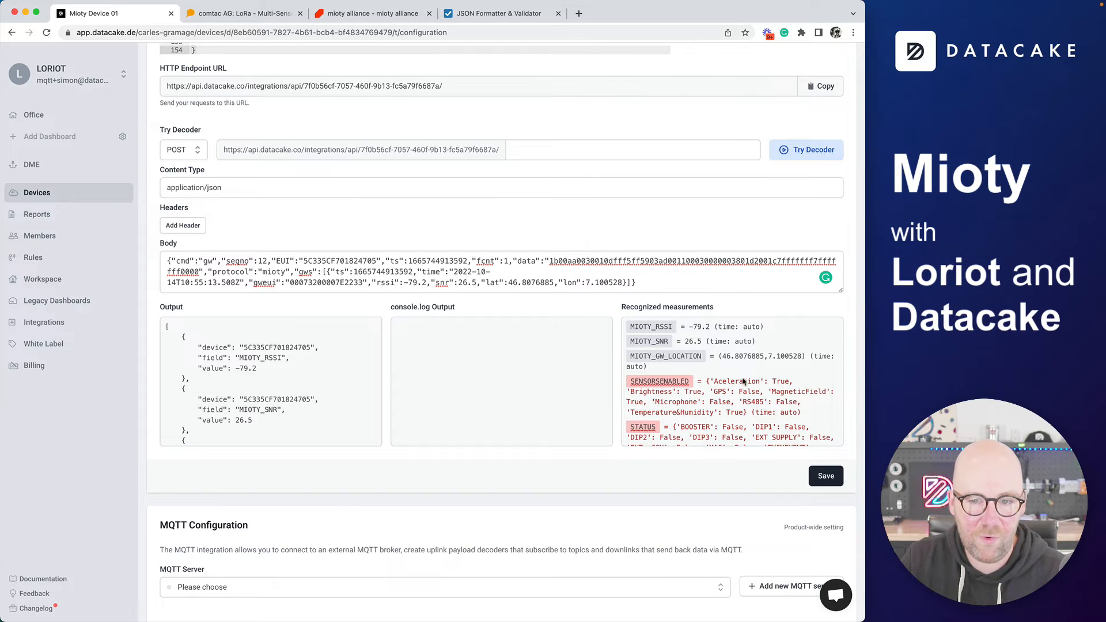
pyautogui.scroll(-8, 680, 390)
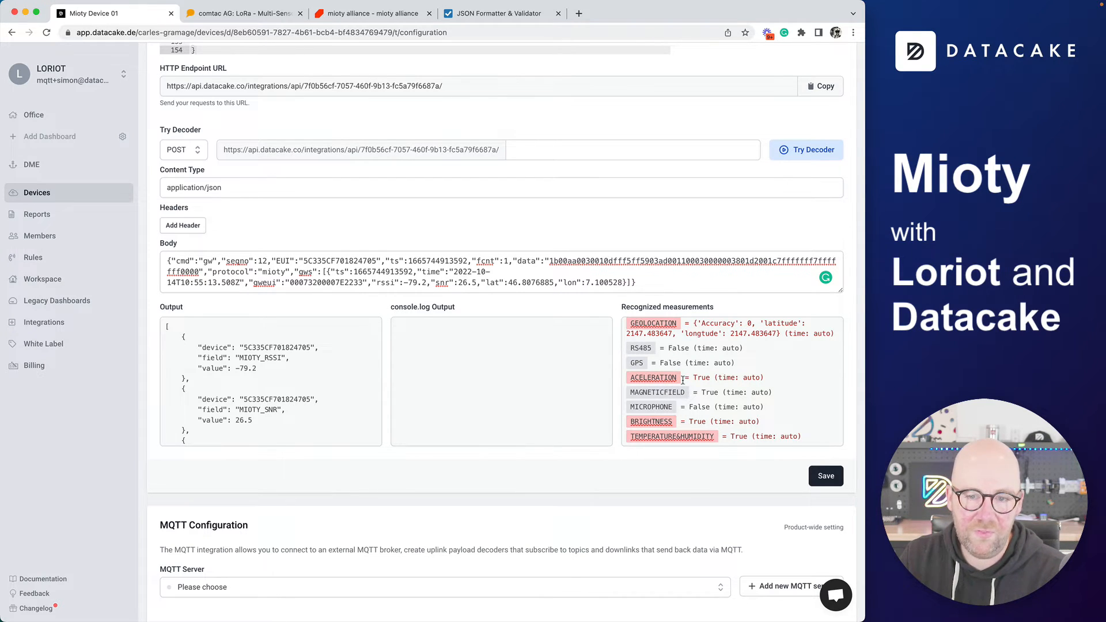
pyautogui.scroll(-1, 683, 362)
pyautogui.click(827, 458)
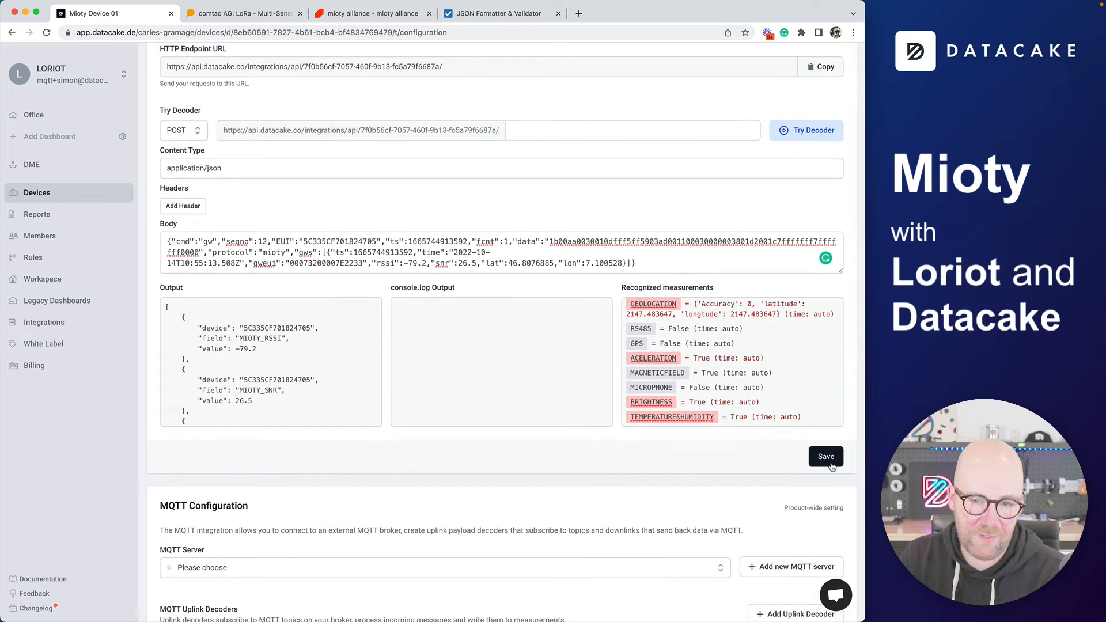
pyautogui.scroll(-15, 195, 471)
pyautogui.scroll(-1, 195, 471)
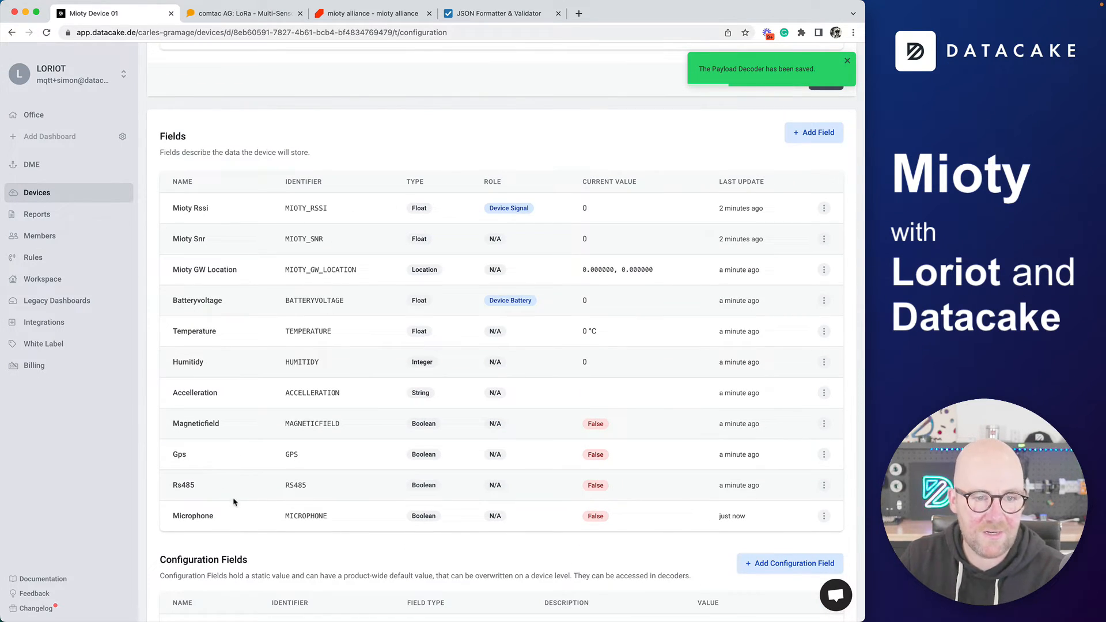
# Check the Fields table's live values such as RSSI -79,2, temperature 26,9 °C and humidity 48
pyautogui.scroll(-1, 259, 369)
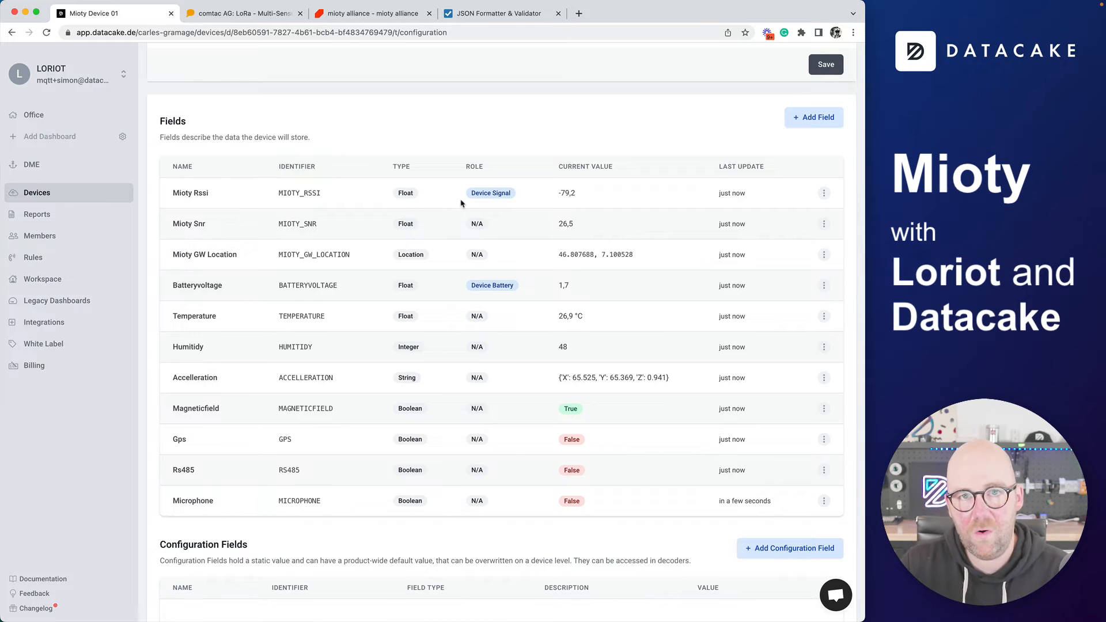
pyautogui.scroll(3, 301, 239)
pyautogui.scroll(-3, 309, 254)
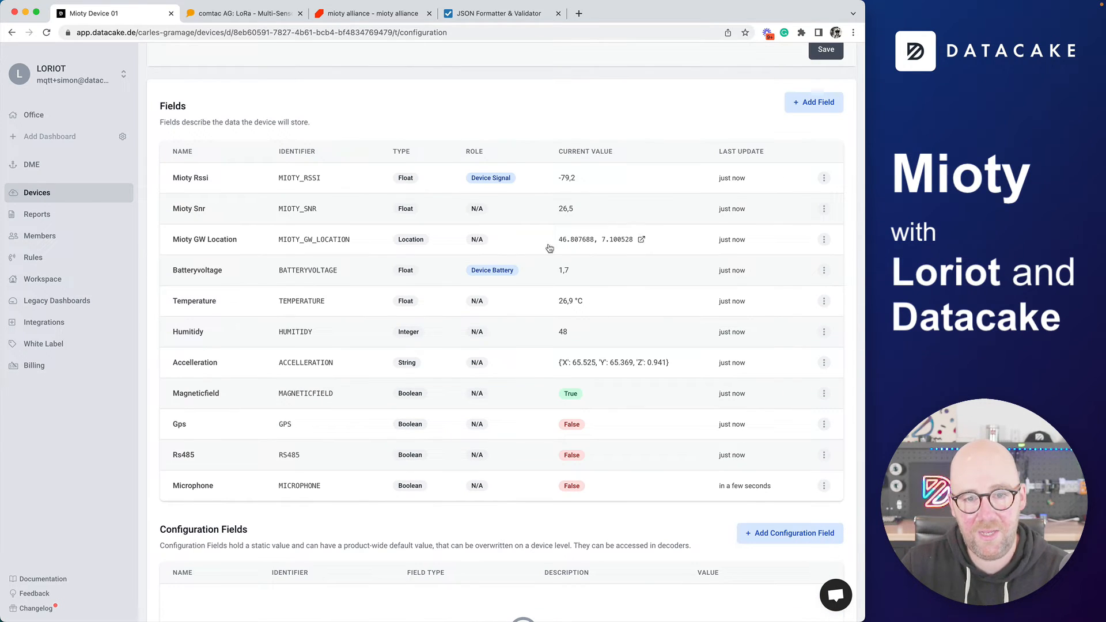
pyautogui.click(641, 239)
# View the gateway location near Bern on the map, close it, and open the GW Location field's options
pyautogui.scroll(-10, 438, 351)
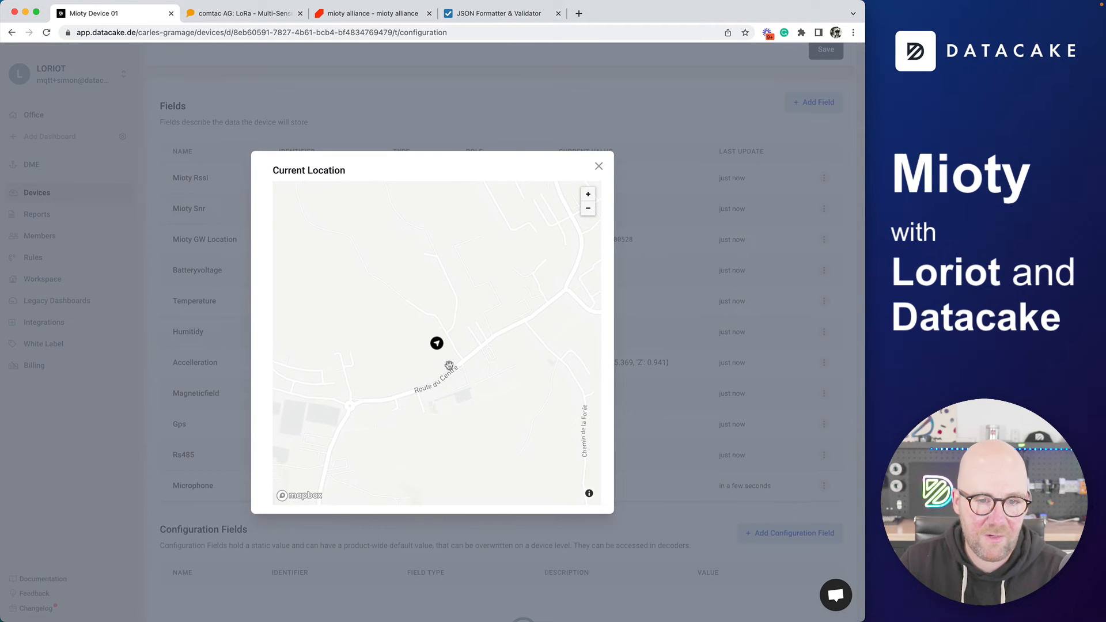
pyautogui.scroll(5, 448, 364)
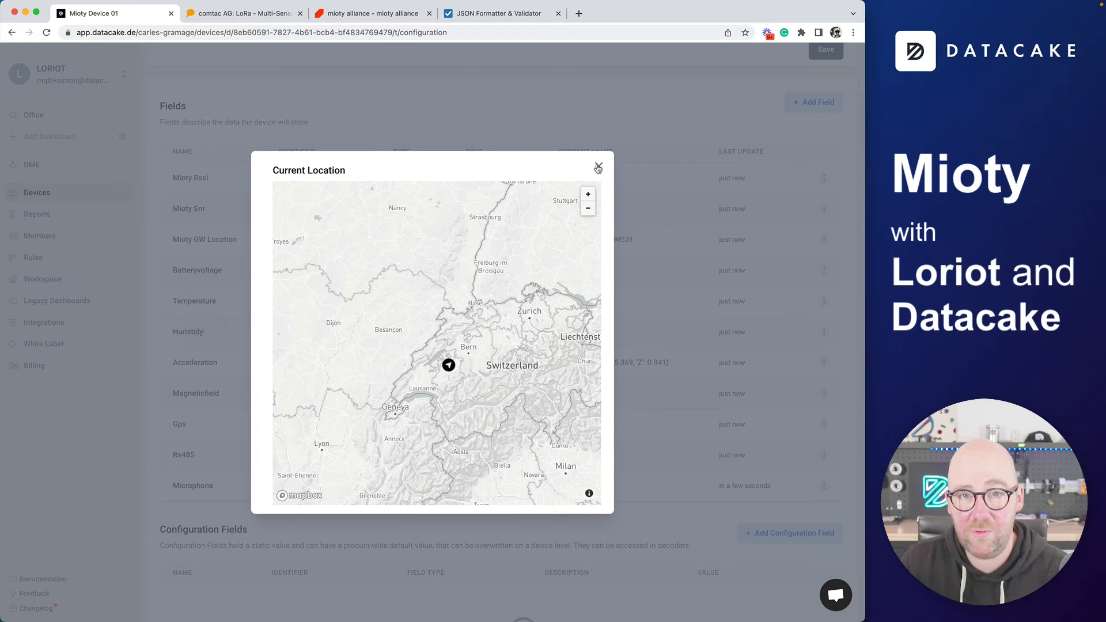
pyautogui.click(598, 168)
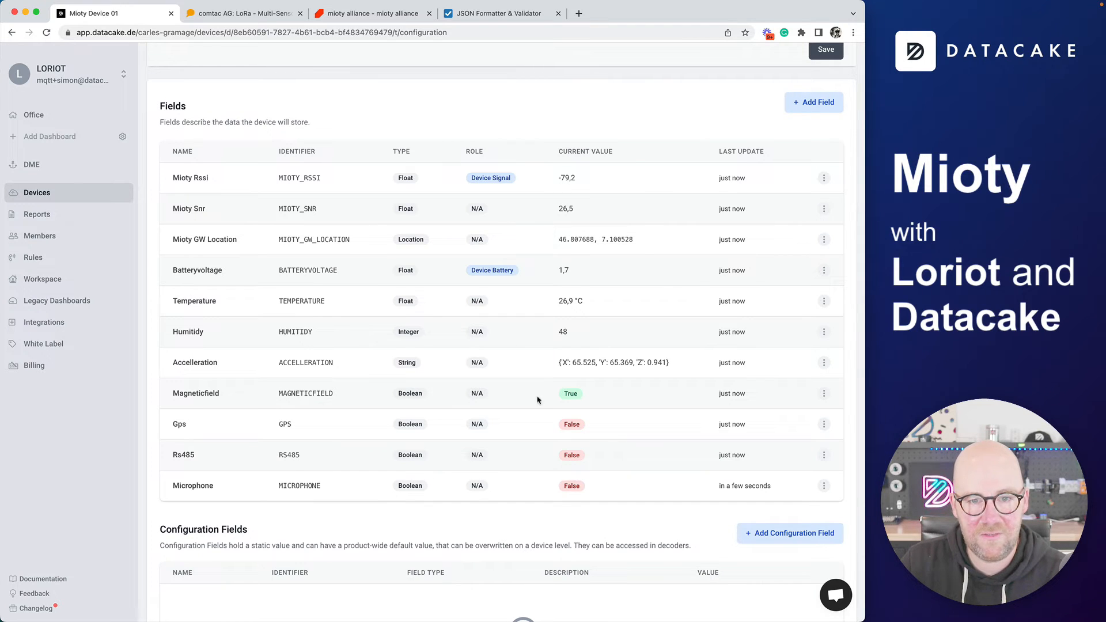
pyautogui.click(824, 240)
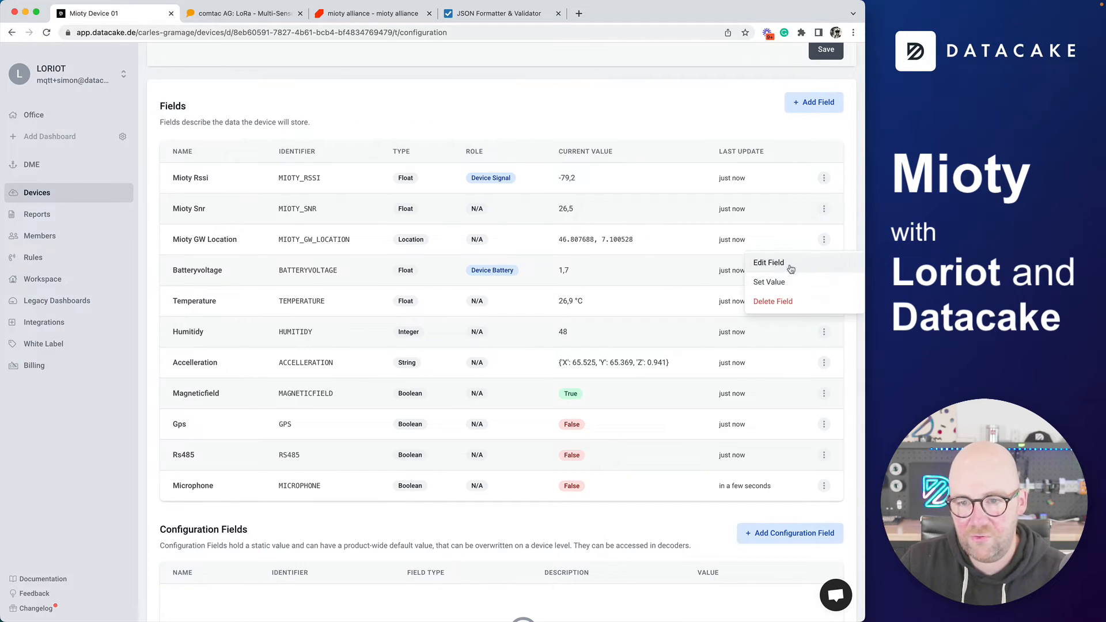
# Give the Mioty GW Location field the Device Location role and save it
pyautogui.click(787, 264)
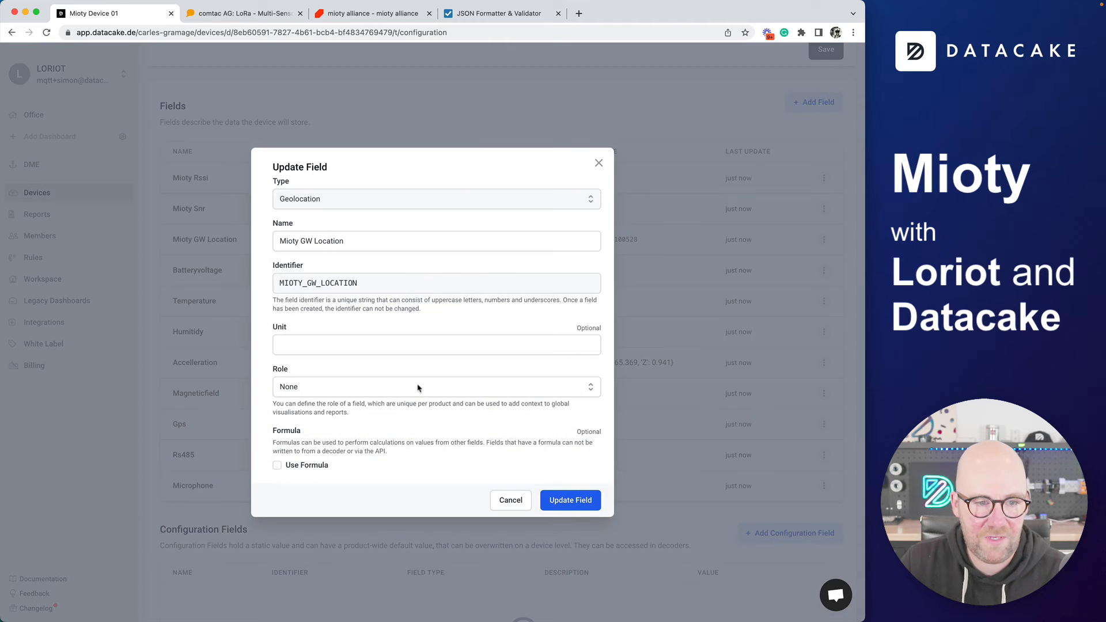
pyautogui.click(418, 388)
pyautogui.click(369, 469)
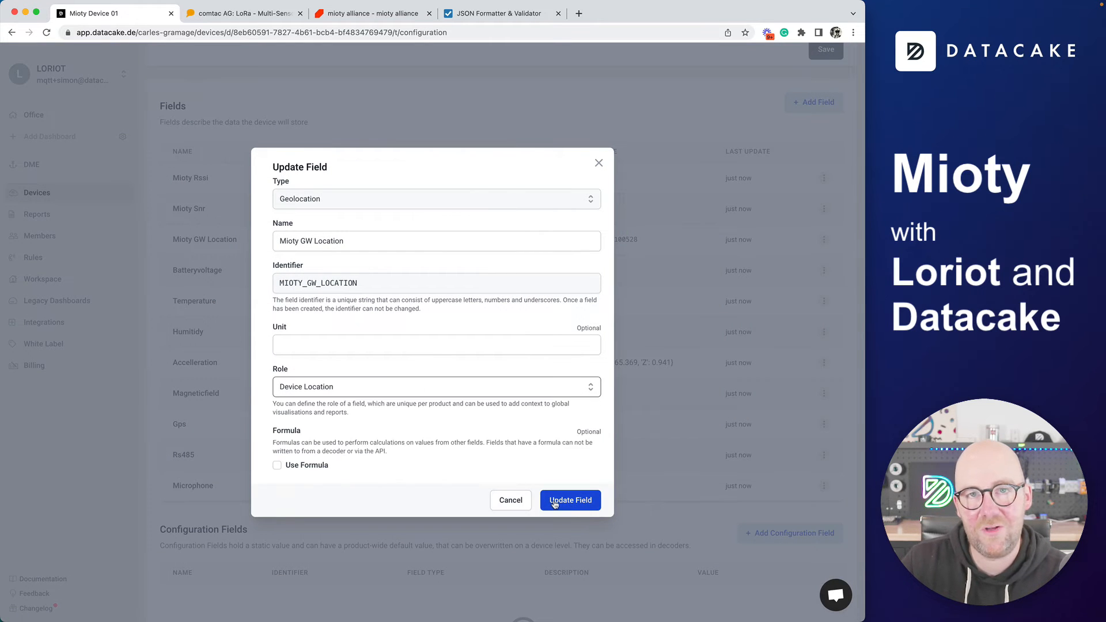
pyautogui.click(559, 502)
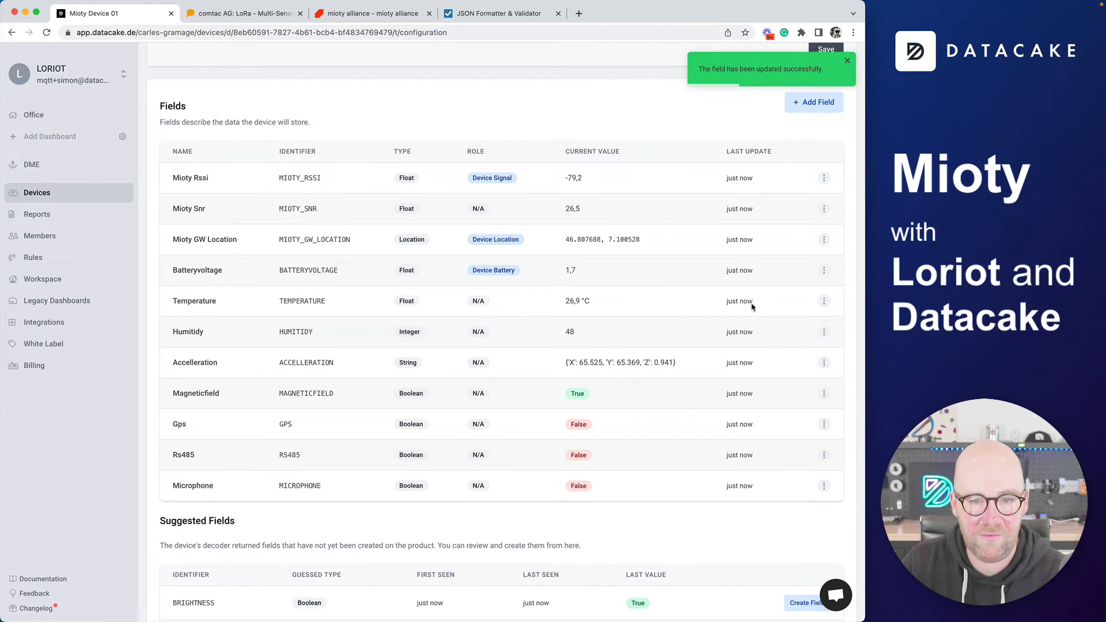
# Make the Temperature field the Primary field, then review the Suggested Fields section
pyautogui.click(824, 301)
pyautogui.click(762, 321)
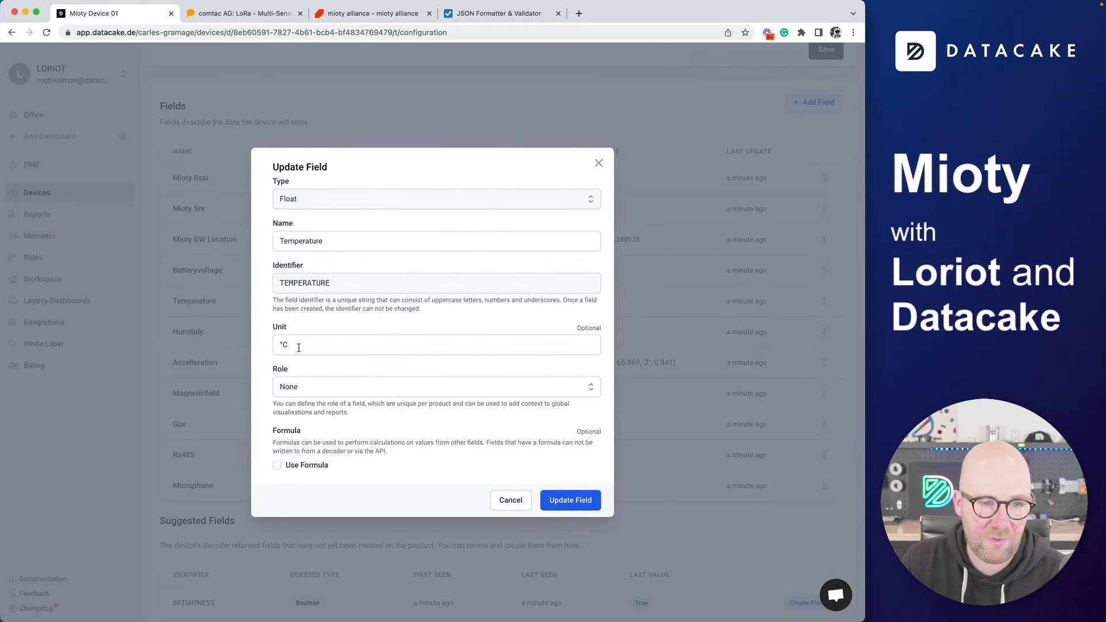
pyautogui.click(306, 395)
pyautogui.click(309, 431)
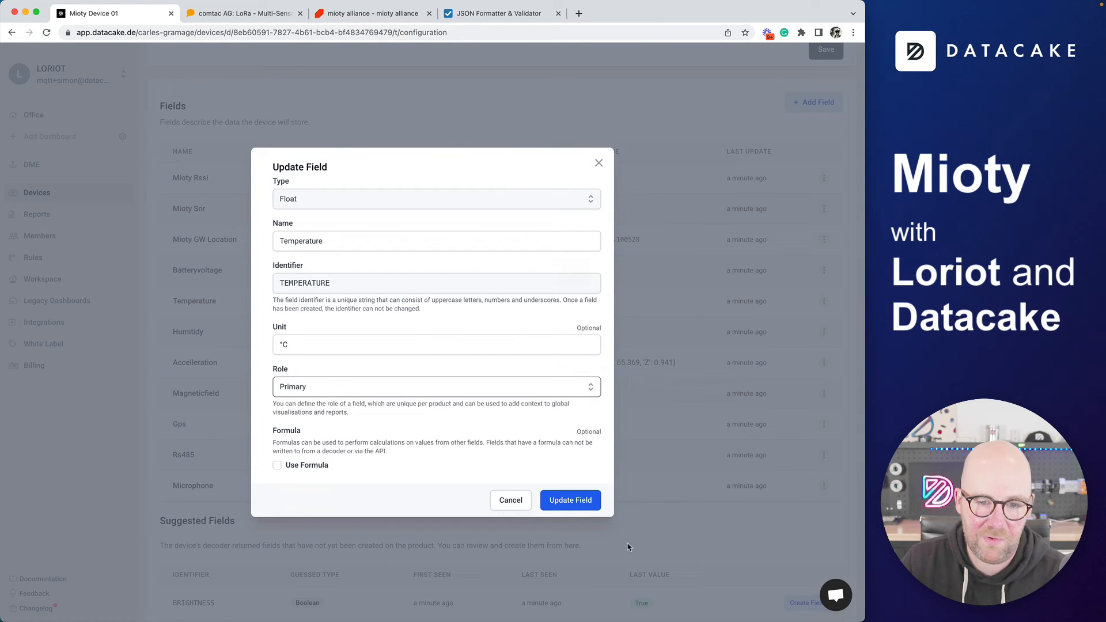
pyautogui.click(568, 502)
pyautogui.scroll(-5, 568, 504)
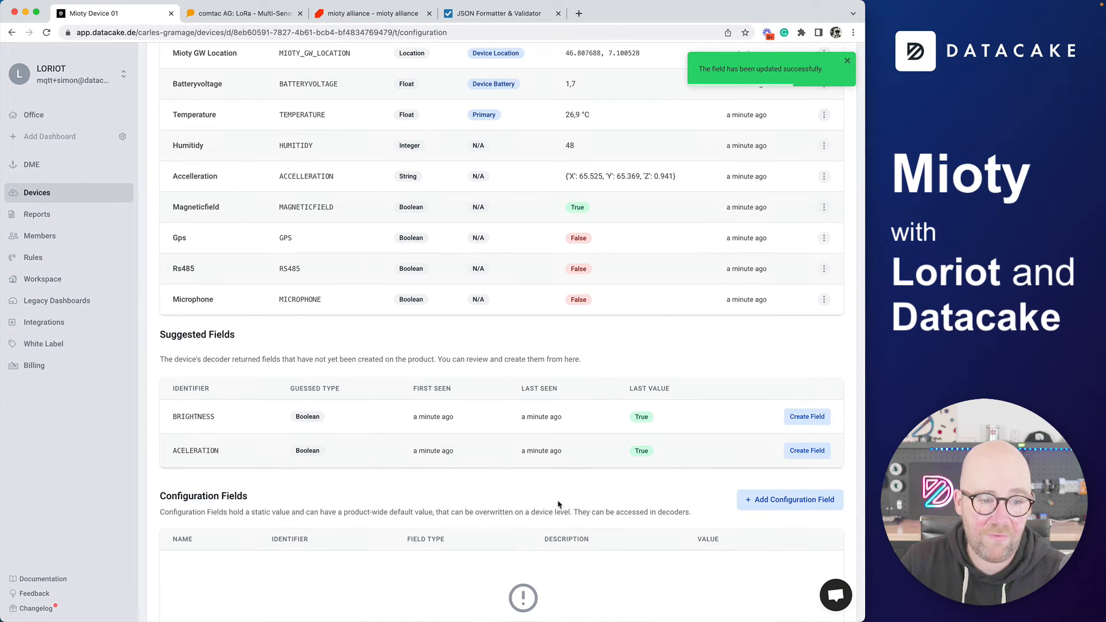
pyautogui.scroll(-2, 203, 357)
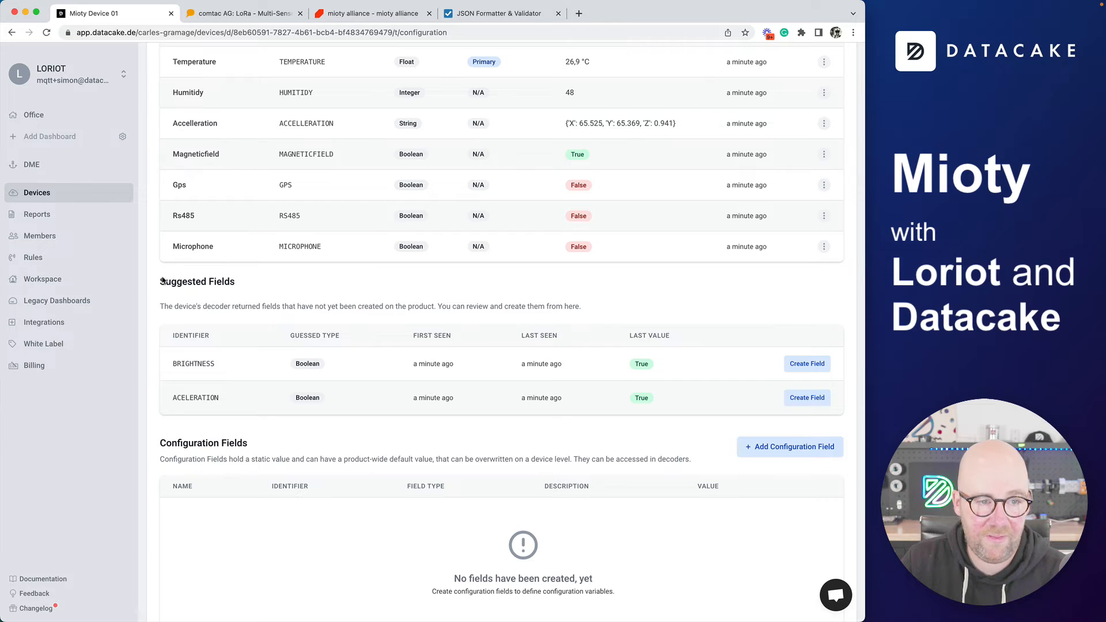
pyautogui.moveTo(159, 282); pyautogui.dragTo(283, 287)
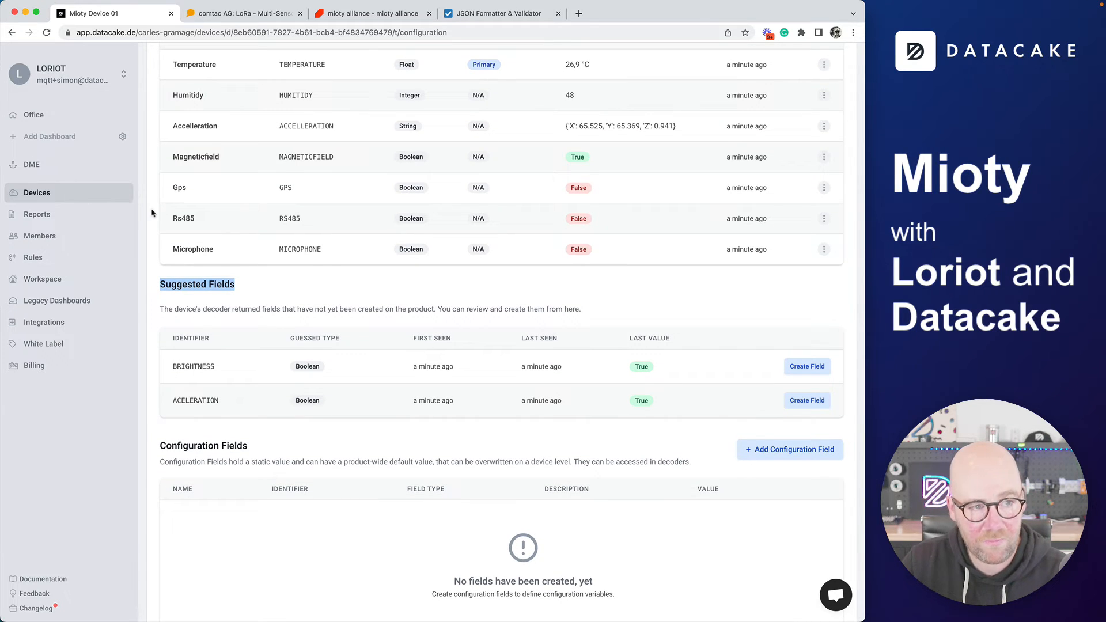
# View all devices as cards and preview Mioty Device 01's details
pyautogui.click(81, 195)
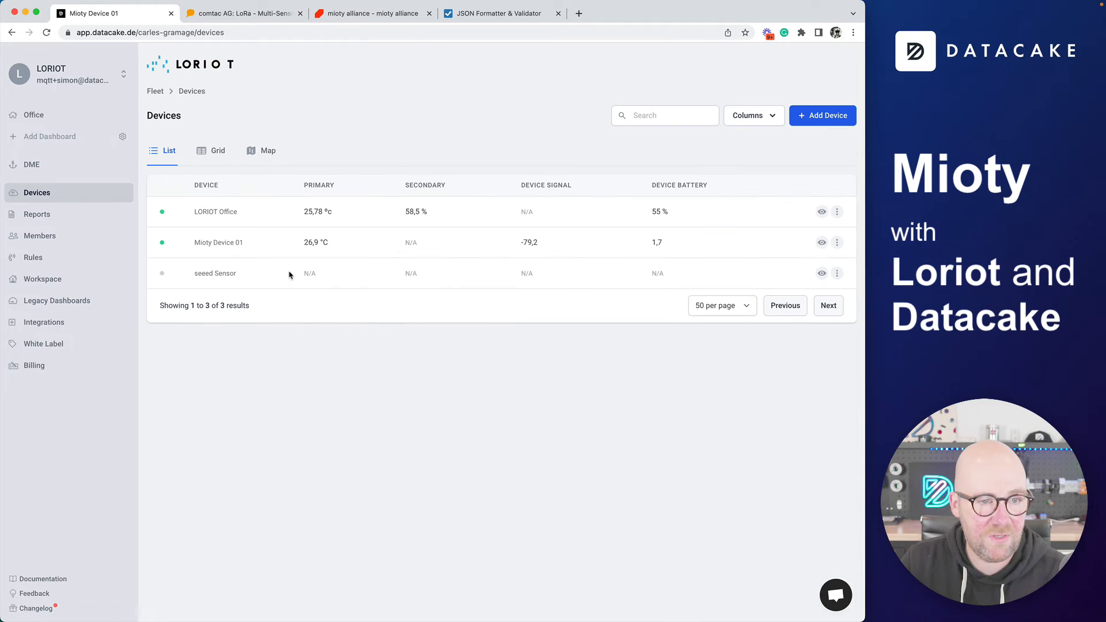
pyautogui.click(207, 162)
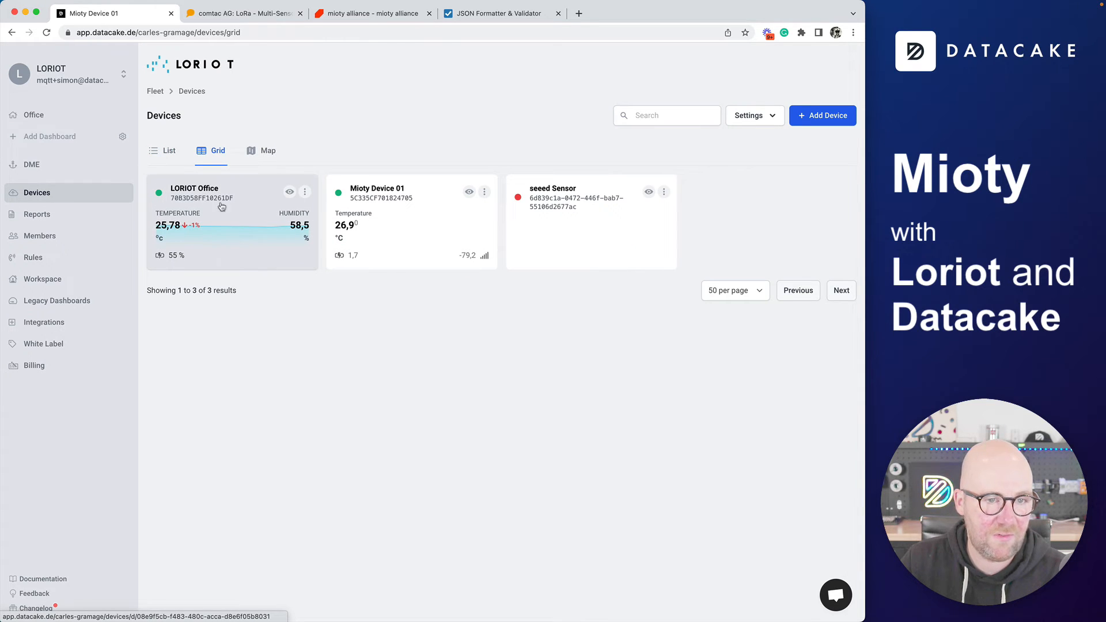
pyautogui.click(469, 191)
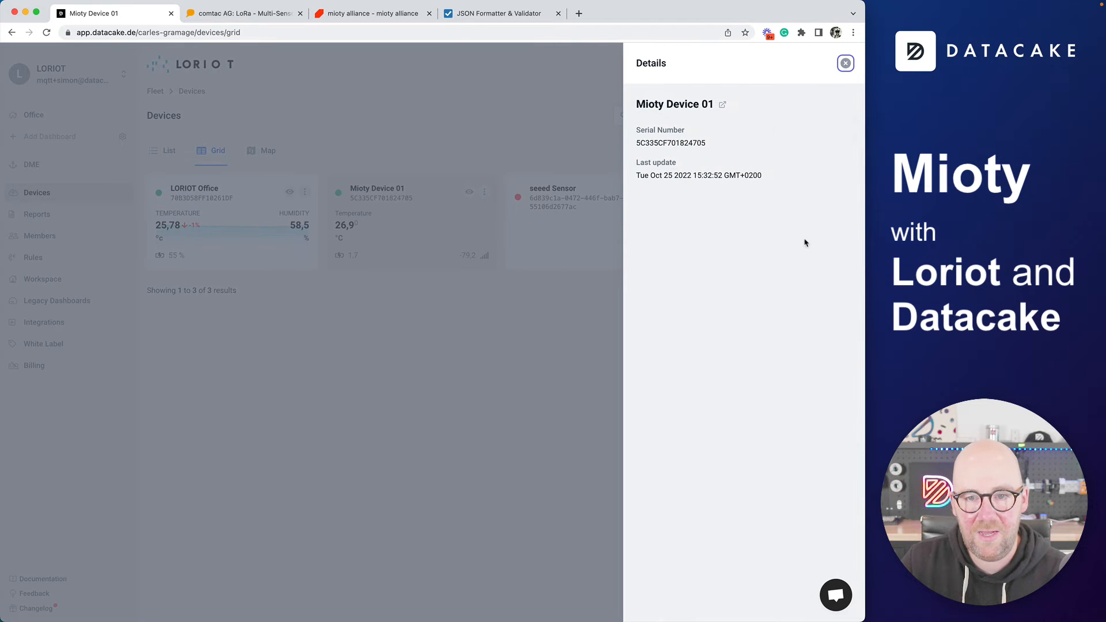
pyautogui.click(456, 331)
# Check the device's readings on the map view, then open Mioty Device 01 from the list
pyautogui.click(263, 150)
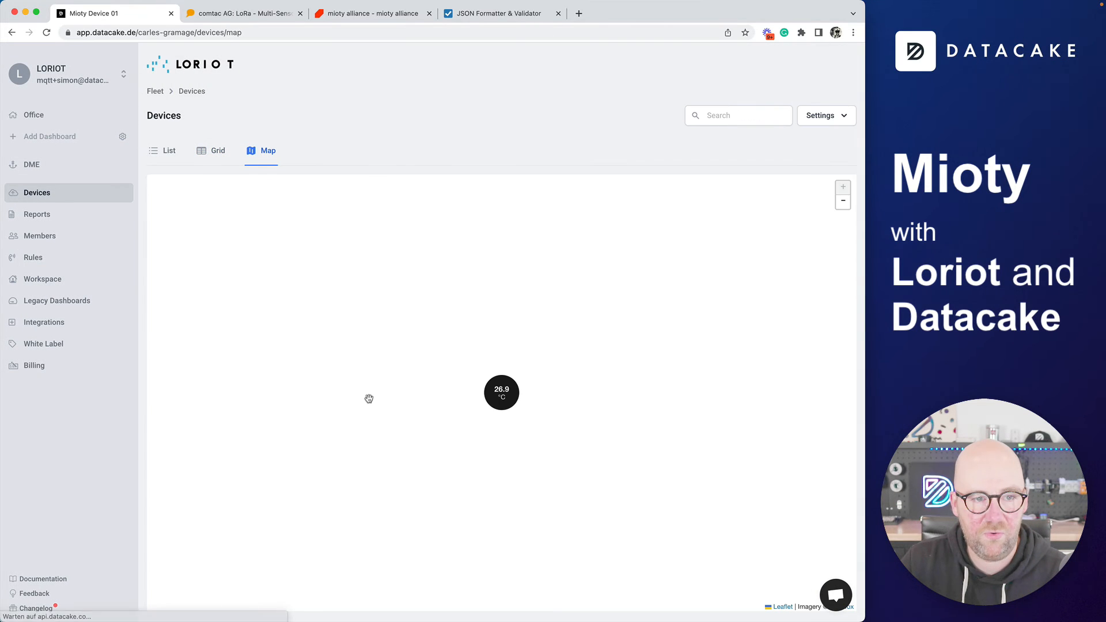
pyautogui.click(501, 397)
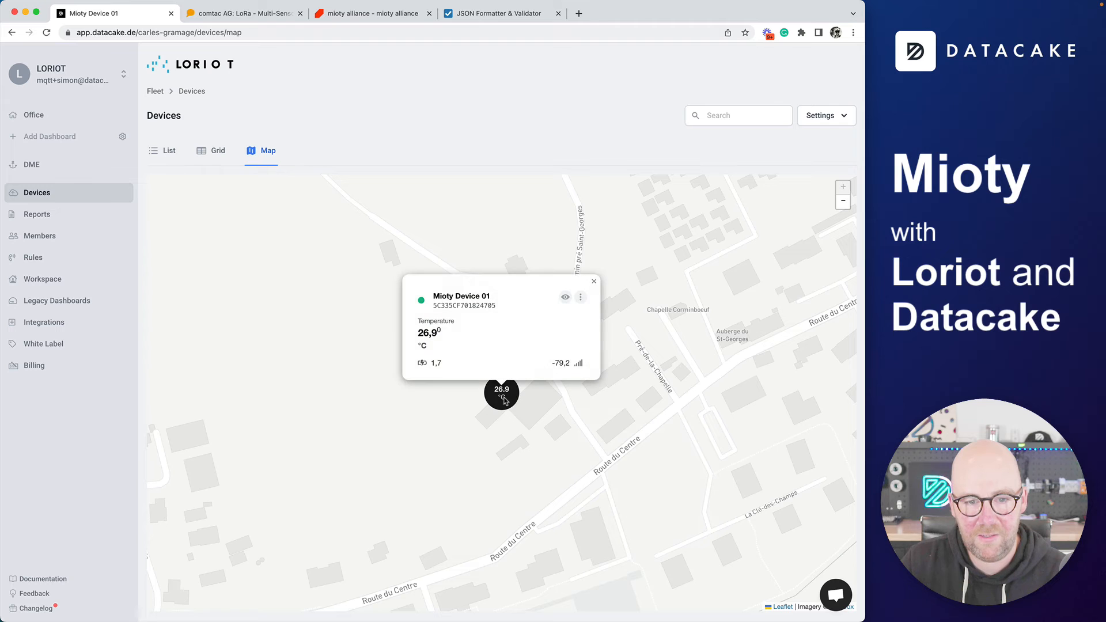
pyautogui.click(167, 151)
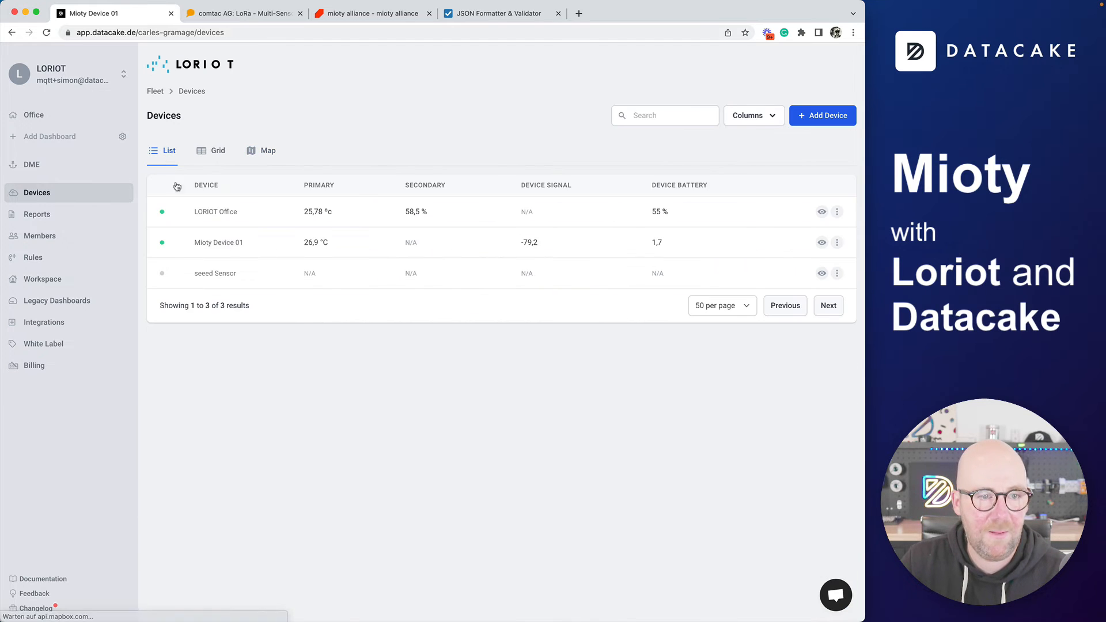
pyautogui.click(229, 242)
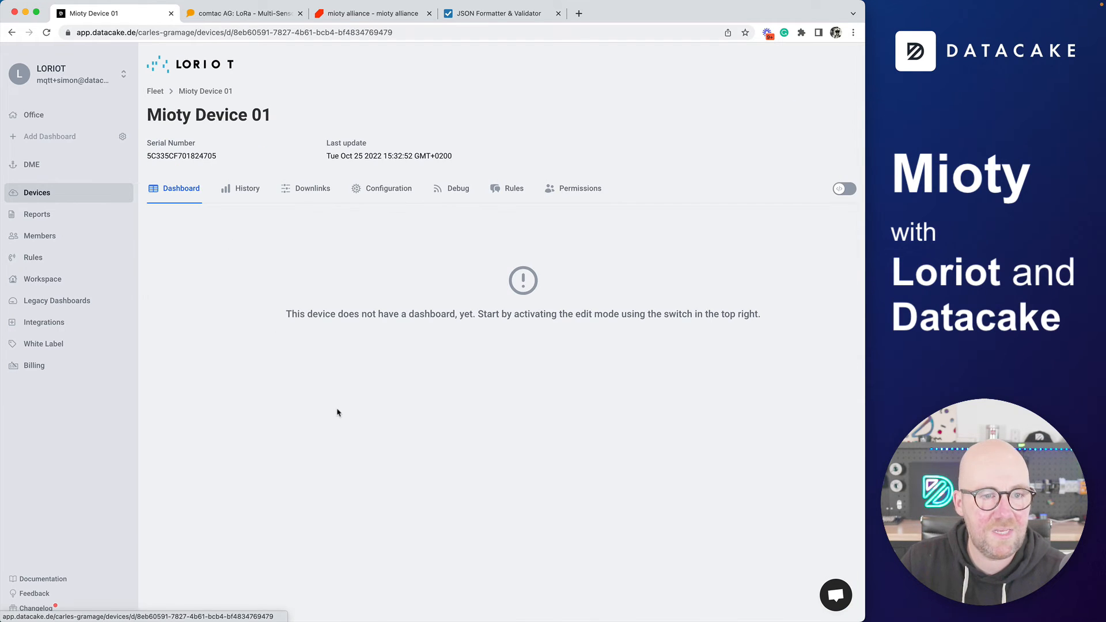
# Enable dashboard editing and add a Map widget, reviewing its data, basic and appearance settings
pyautogui.click(845, 189)
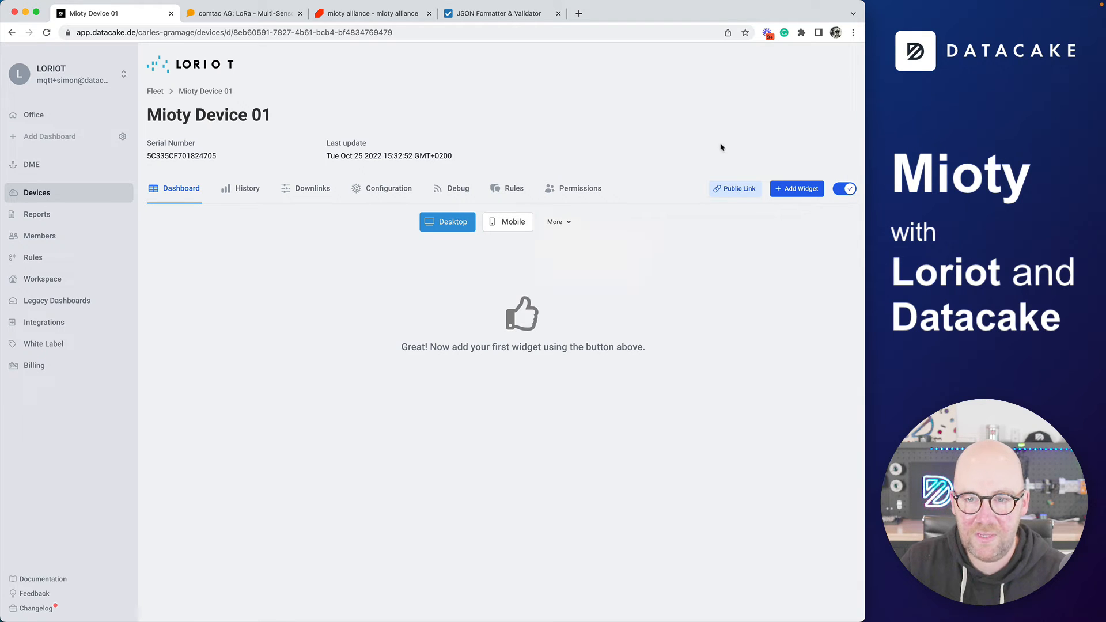
pyautogui.click(782, 190)
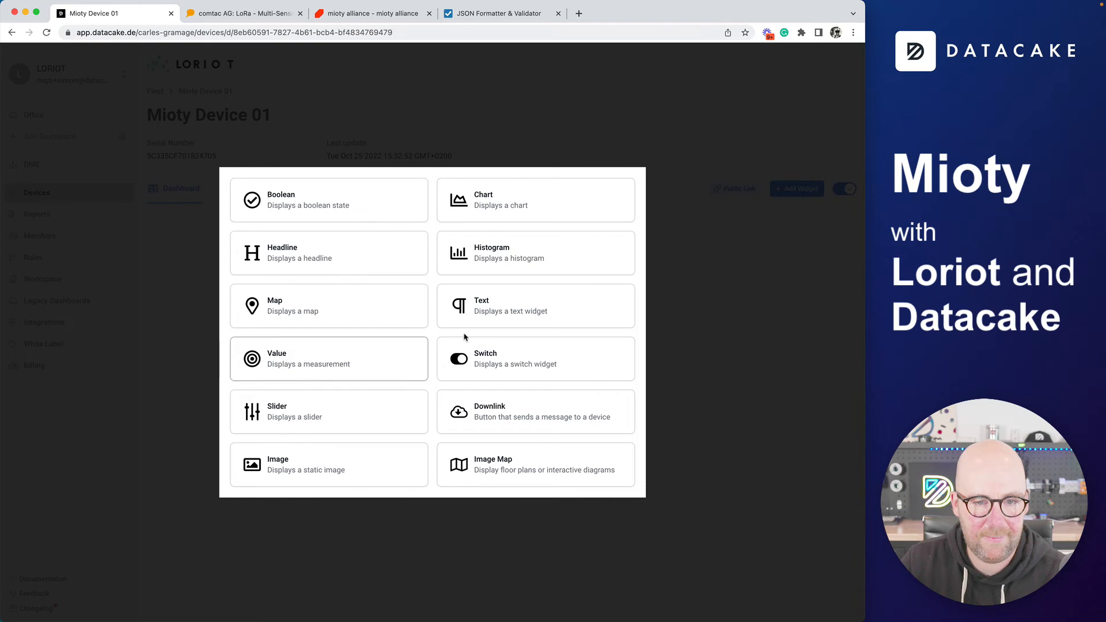
pyautogui.click(289, 309)
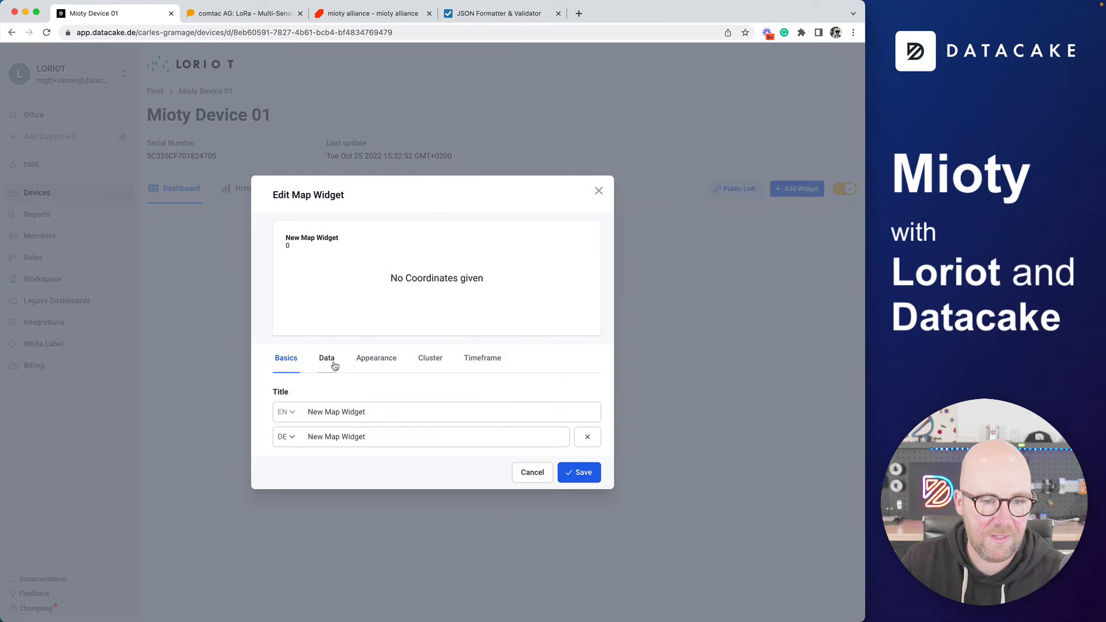
pyautogui.click(328, 346)
pyautogui.click(286, 345)
pyautogui.click(376, 359)
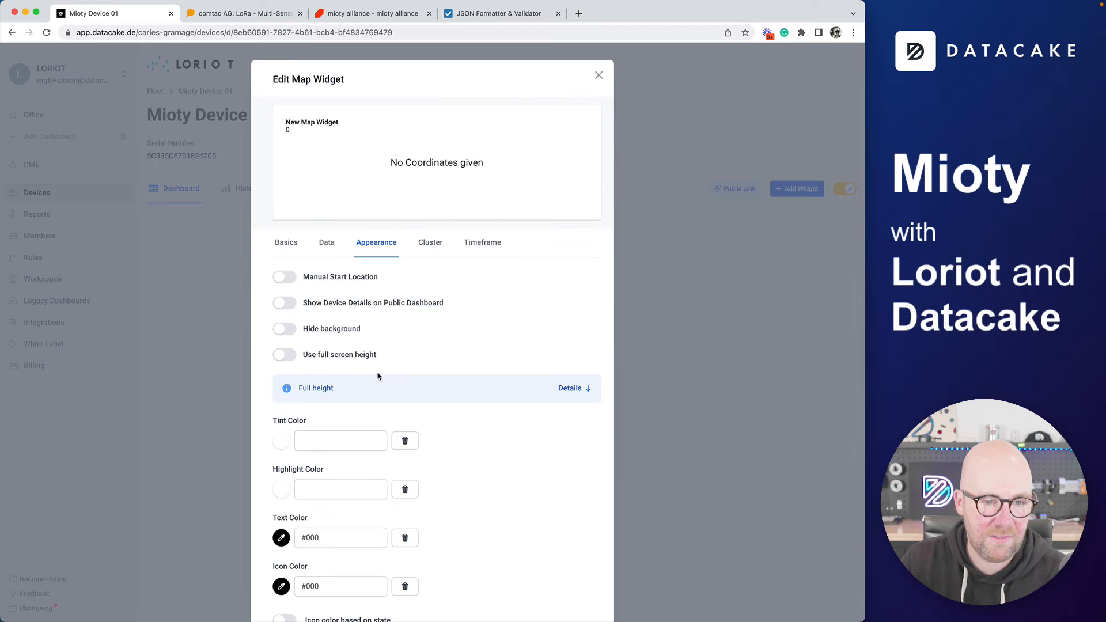
pyautogui.click(332, 252)
# Plot the Mioty GW Location field on the map, save, and enlarge the widget
pyautogui.click(302, 450)
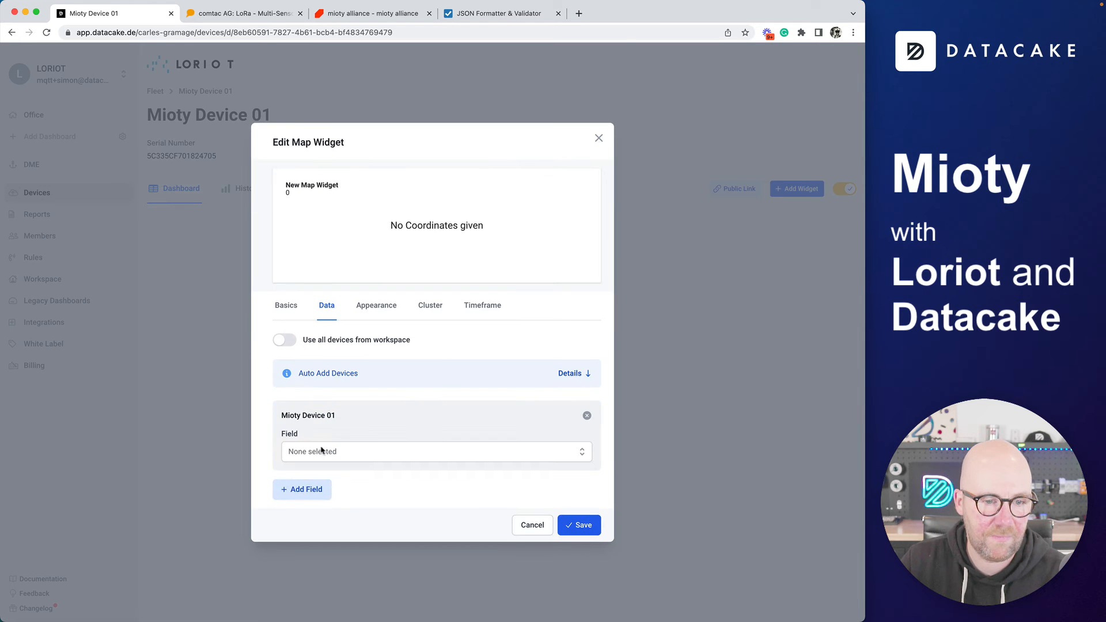
pyautogui.click(325, 451)
pyautogui.click(324, 465)
pyautogui.click(573, 537)
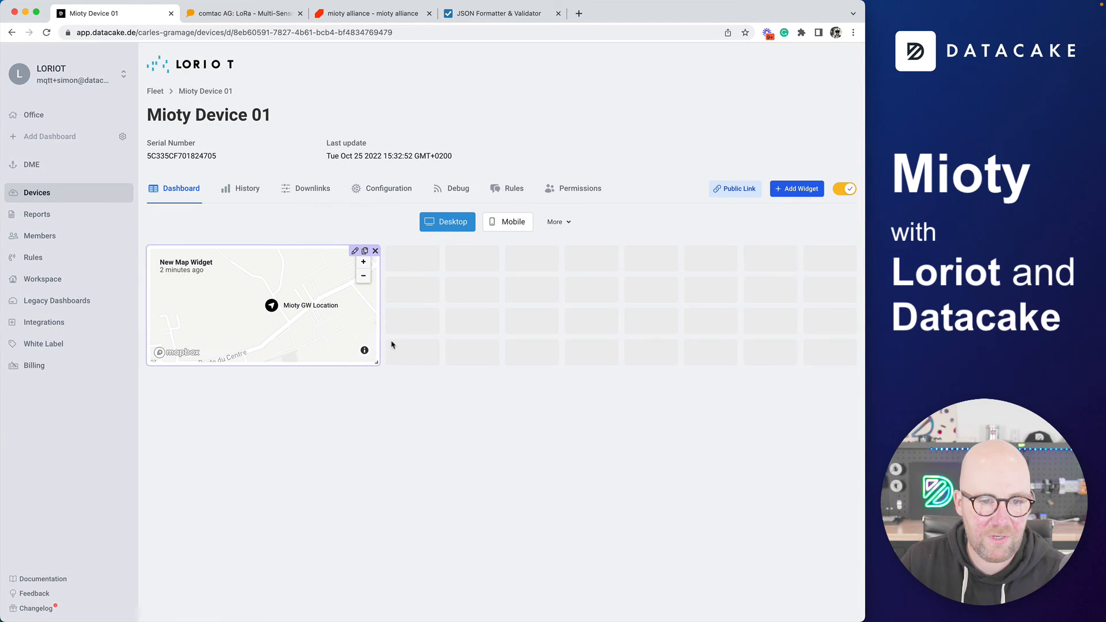
pyautogui.moveTo(374, 365); pyautogui.dragTo(438, 525)
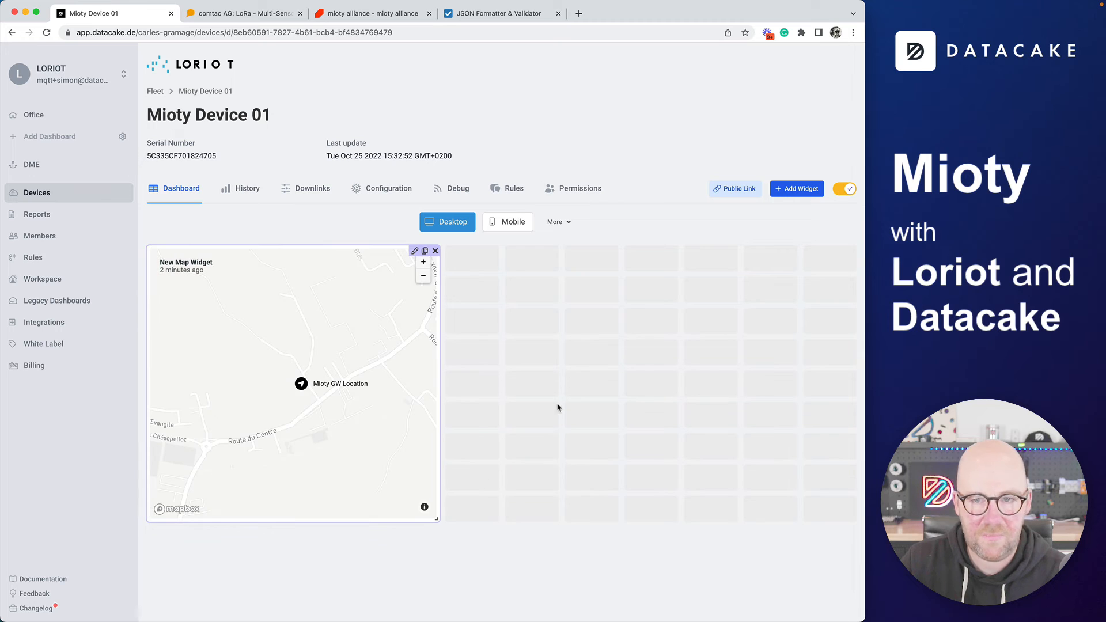
# Add a Boolean indicator bound to Magneticfield and drag it to the right of the map
pyautogui.click(797, 189)
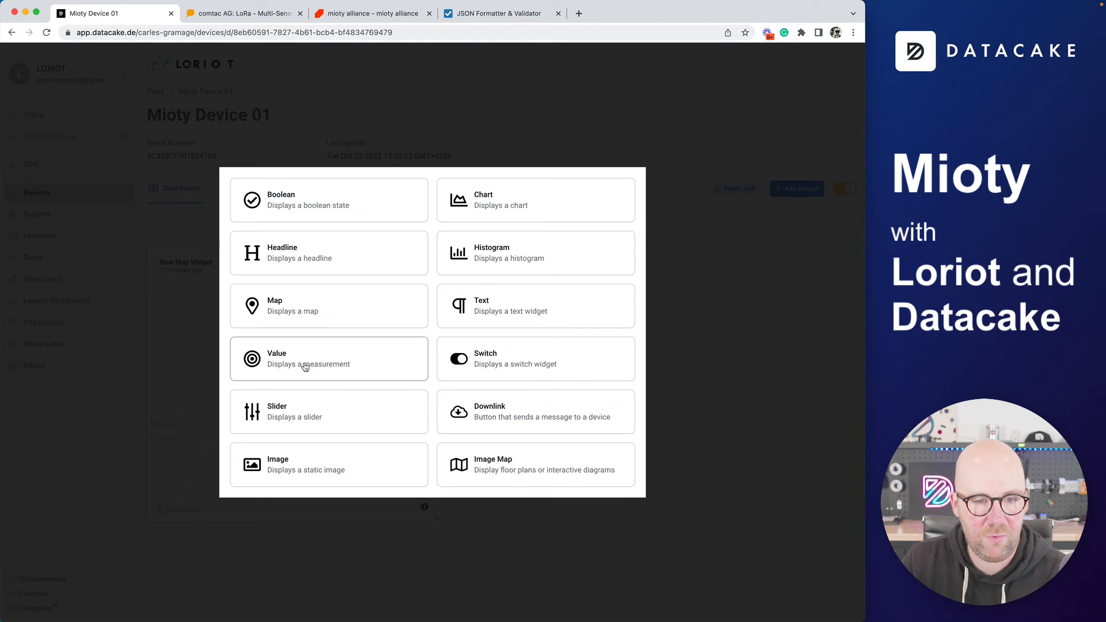
pyautogui.click(323, 202)
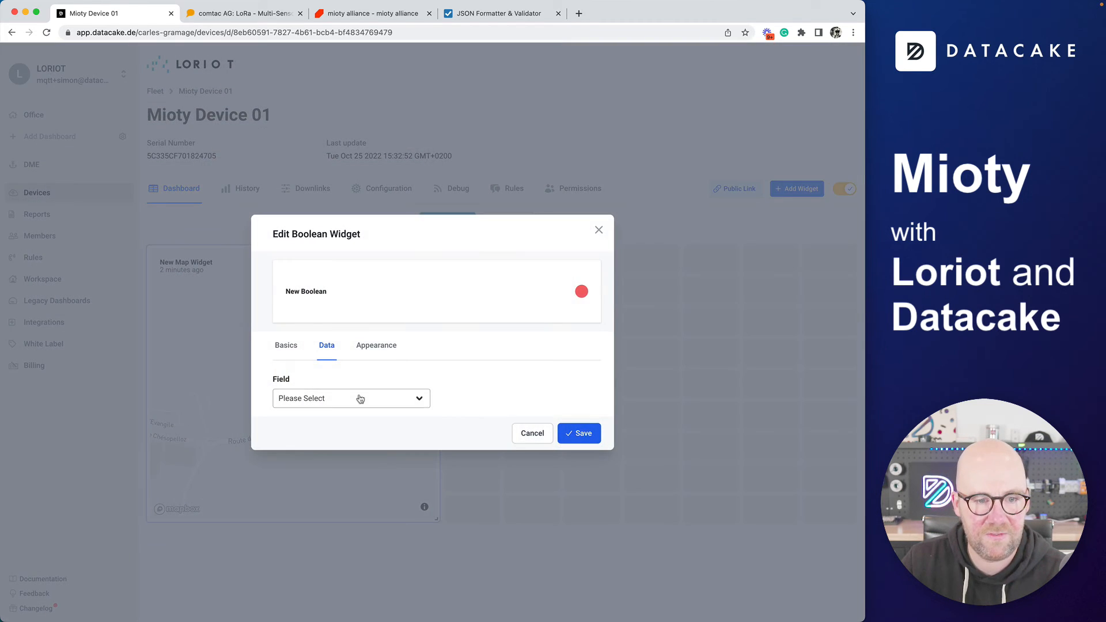
pyautogui.click(352, 399)
pyautogui.click(344, 411)
pyautogui.click(584, 433)
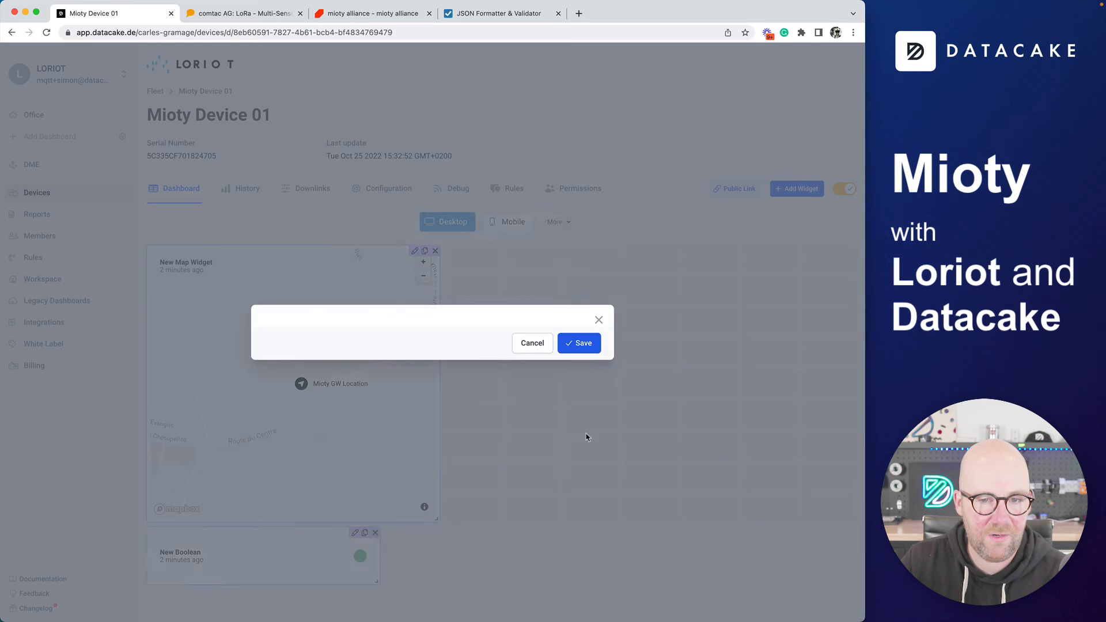
pyautogui.moveTo(269, 567); pyautogui.dragTo(659, 271)
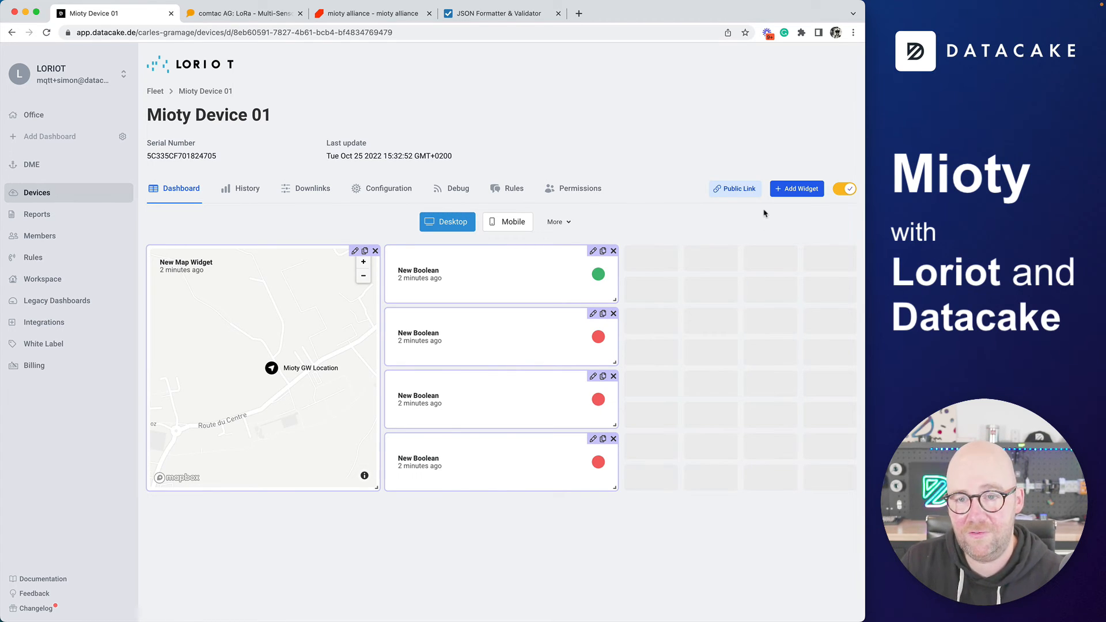
pyautogui.click(795, 191)
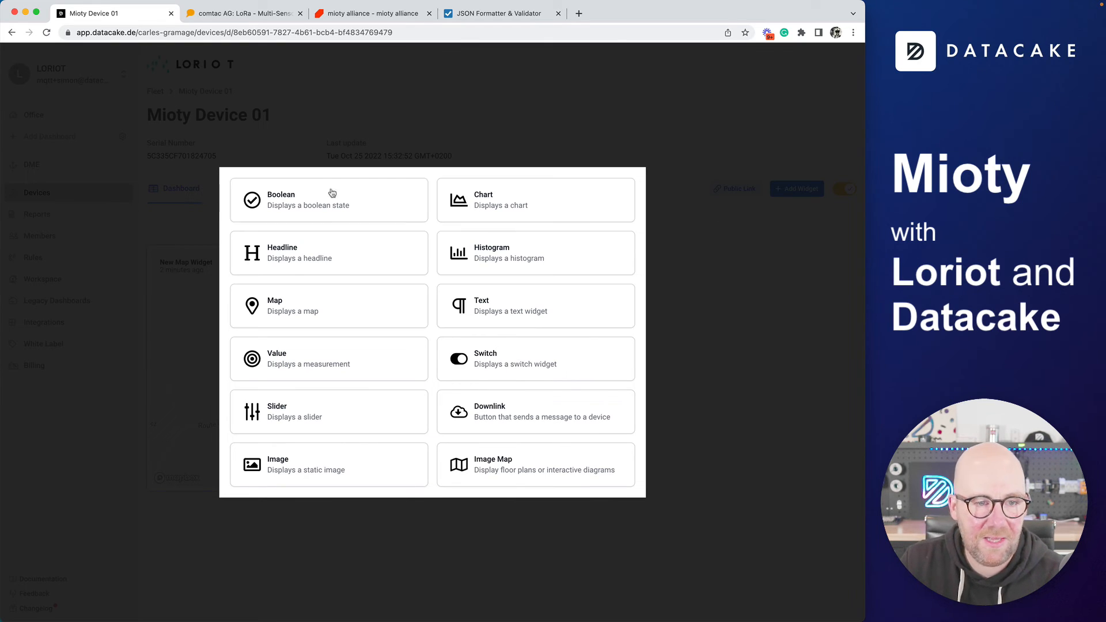
# Create a Value widget showing Temperature with unit °C
pyautogui.click(333, 367)
pyautogui.click(309, 353)
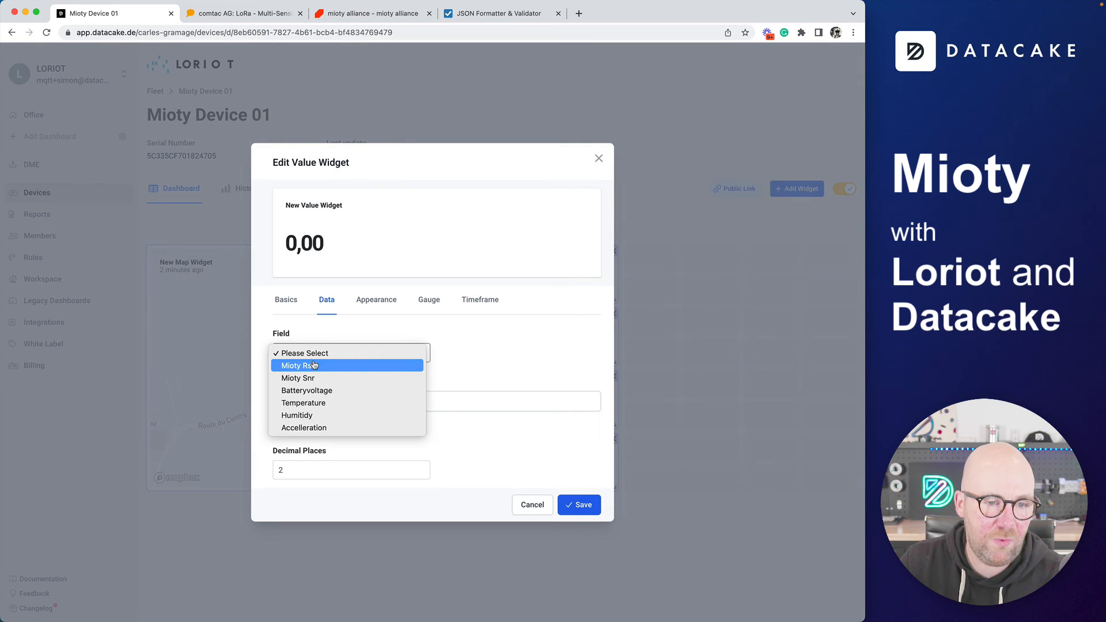
pyautogui.click(331, 403)
pyautogui.click(358, 403)
pyautogui.write('°C')
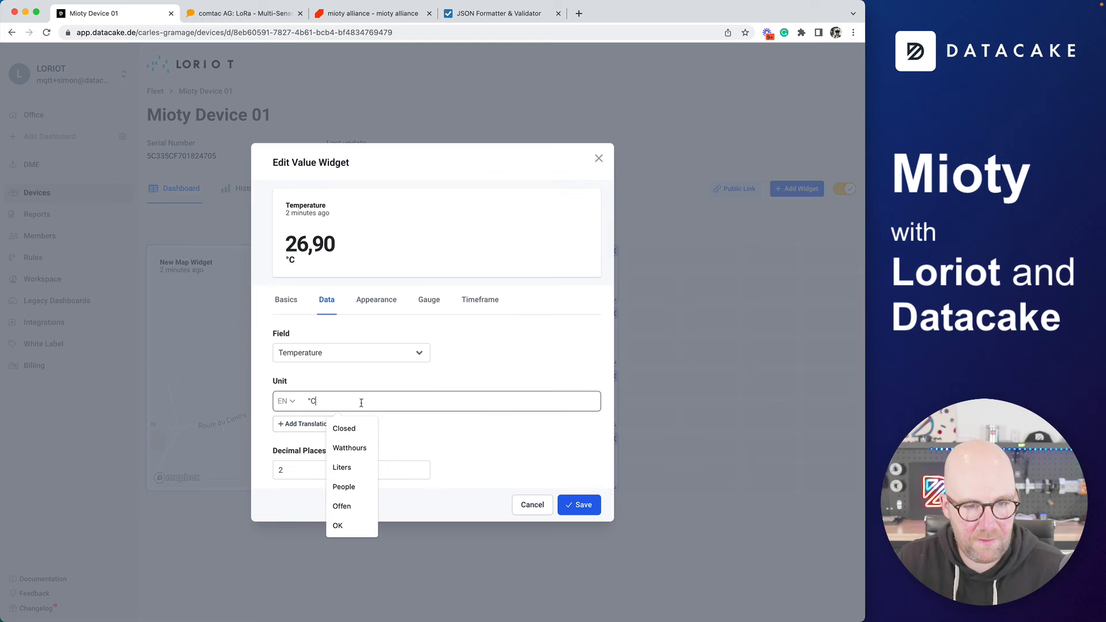
# Make the gauge circular with two range rows, setting the maximum to 30
pyautogui.click(423, 303)
pyautogui.click(319, 375)
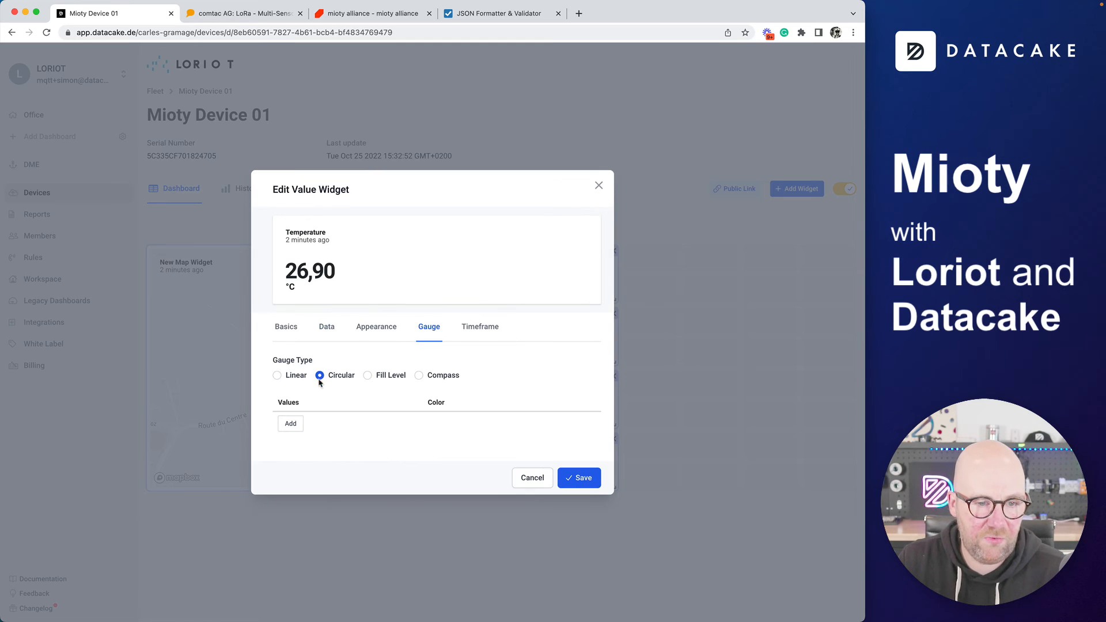
pyautogui.click(292, 423)
pyautogui.click(297, 438)
pyautogui.click(303, 424)
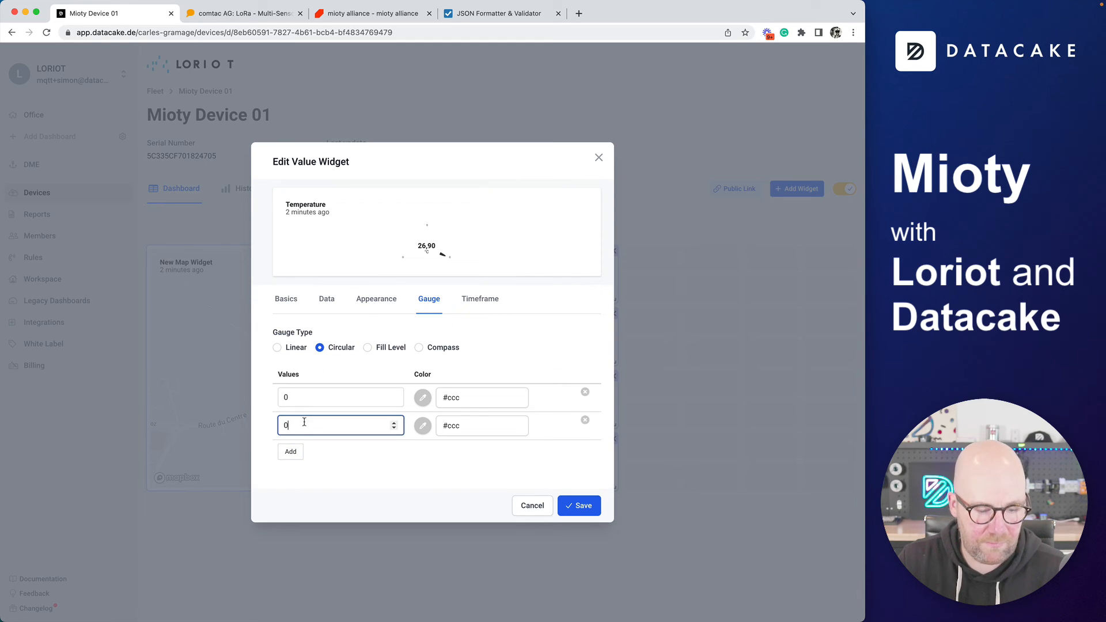
pyautogui.press('BackSpace')
pyautogui.write('3')
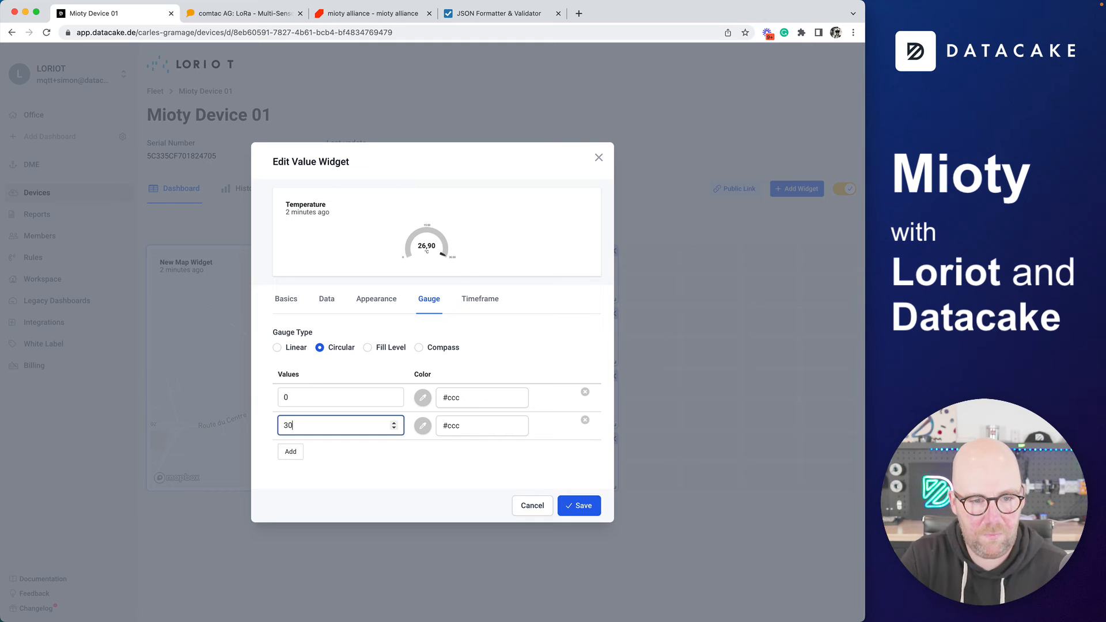
# Color the gauge blue at the low end and red at the top, save, and place it beside the indicators
pyautogui.click(422, 426)
pyautogui.click(457, 453)
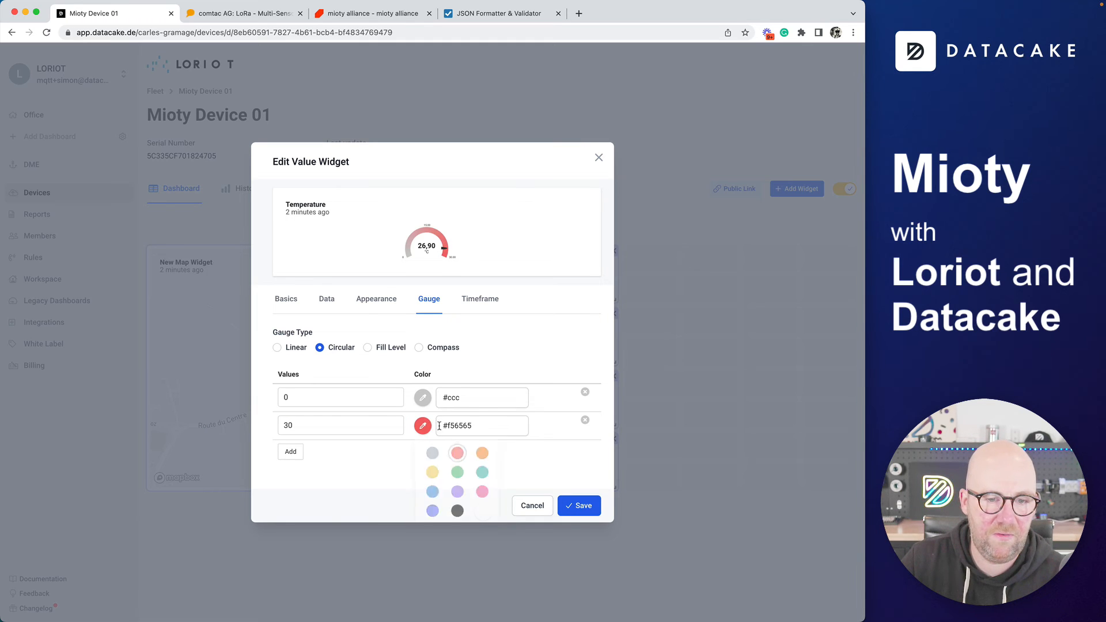
pyautogui.click(422, 398)
pyautogui.click(433, 465)
pyautogui.click(578, 506)
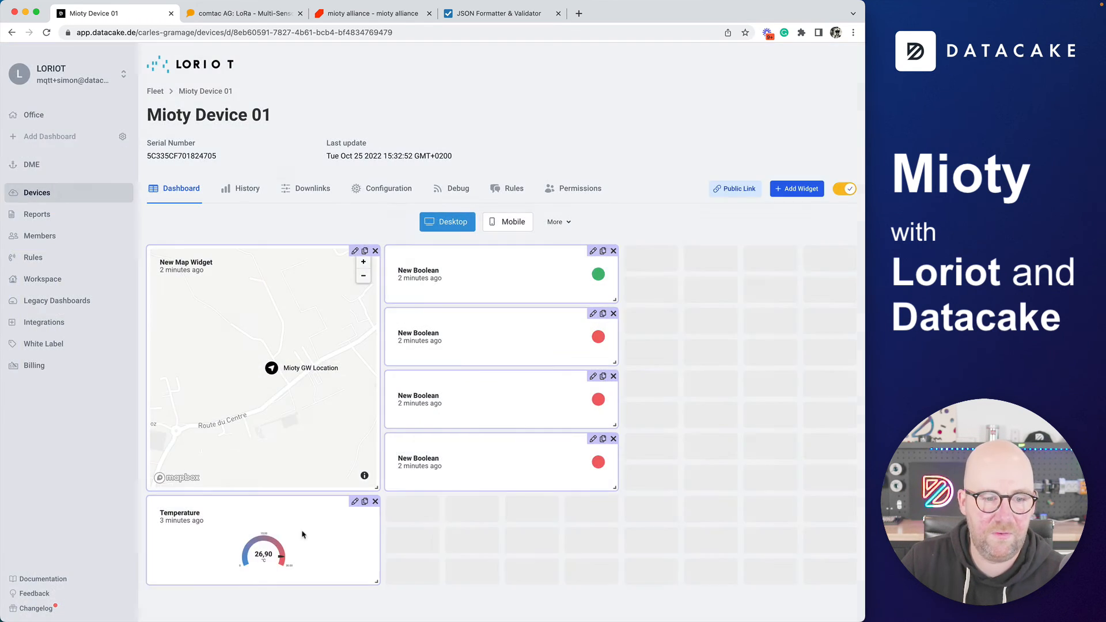
pyautogui.moveTo(302, 535); pyautogui.dragTo(779, 284)
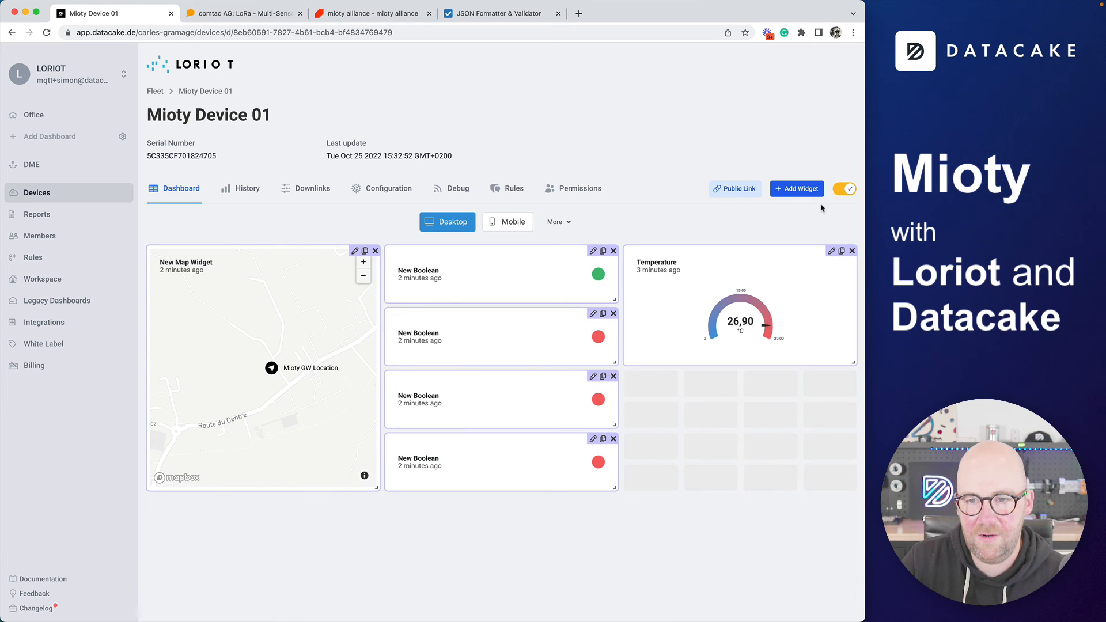
# Add a new Value widget showing the Batteryvoltage field
pyautogui.click(802, 189)
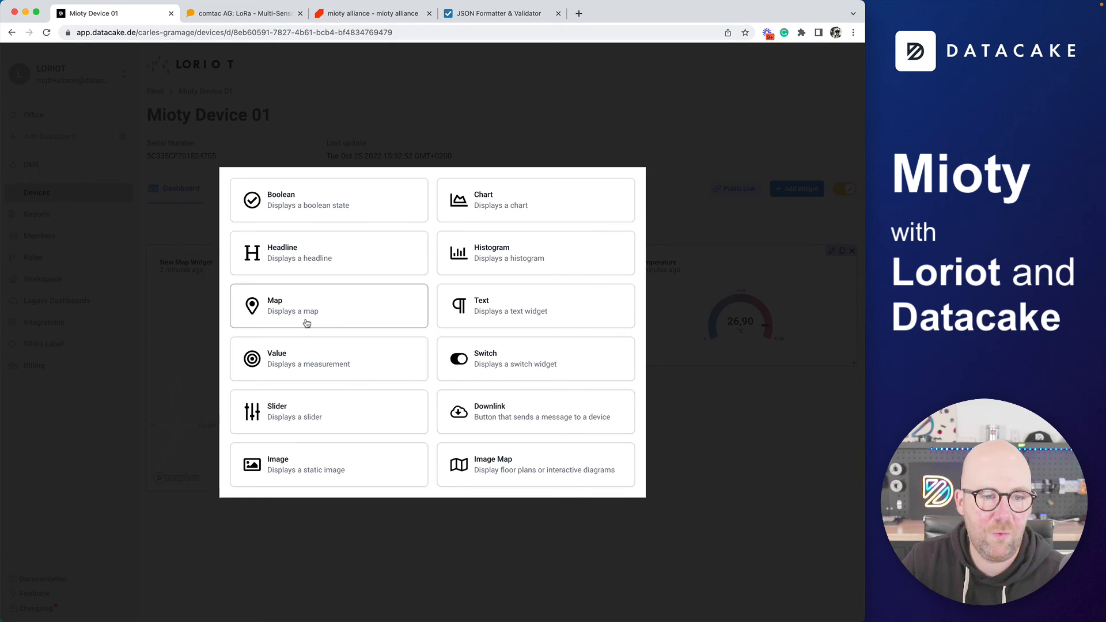
pyautogui.click(309, 367)
pyautogui.click(324, 327)
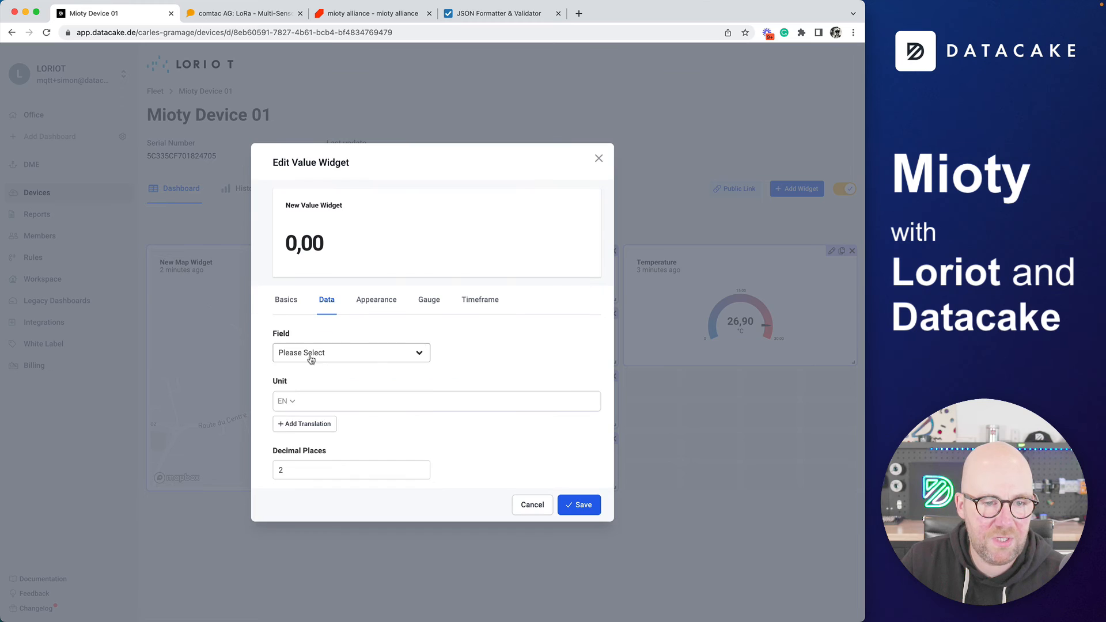
pyautogui.click(312, 356)
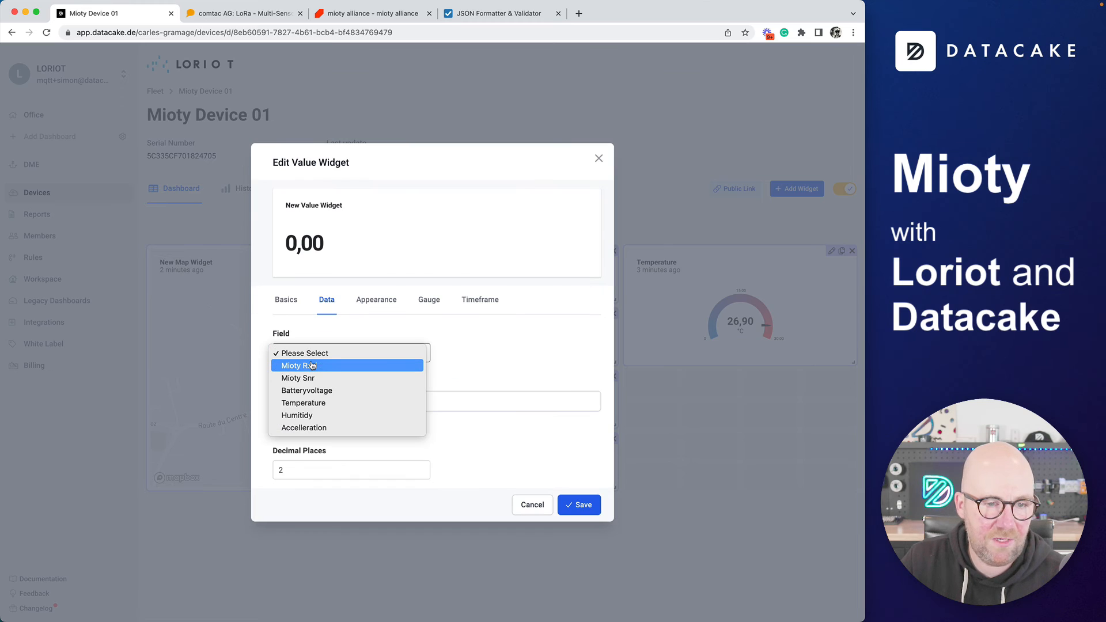
pyautogui.click(350, 392)
# Switch the gauge to Fill Level with two range rows scaled 0 to 3
pyautogui.click(421, 304)
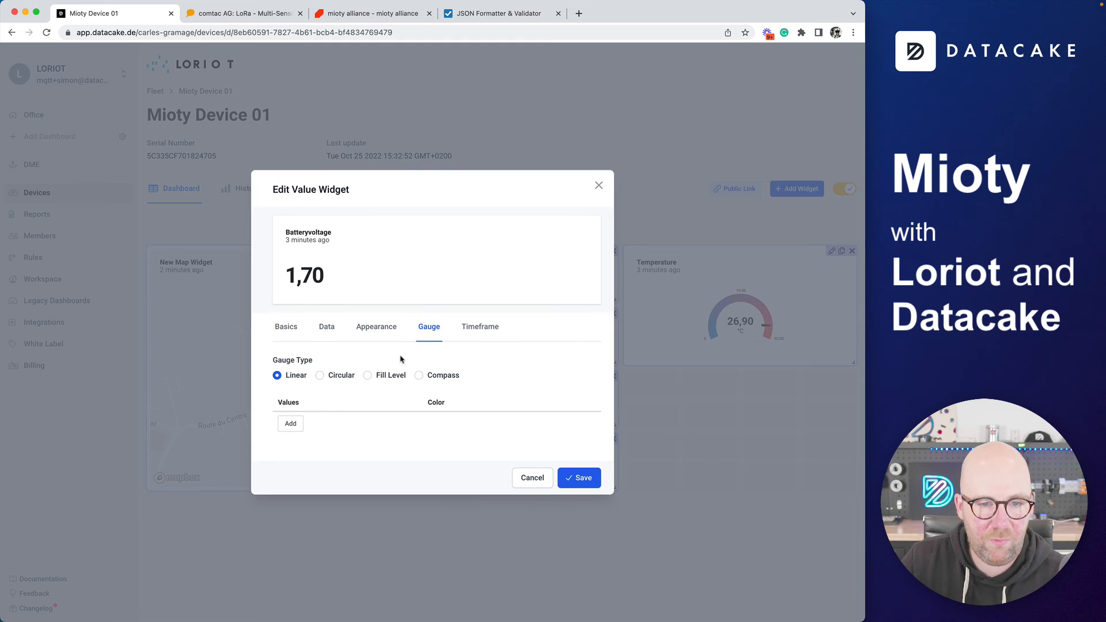
pyautogui.click(386, 377)
pyautogui.click(290, 433)
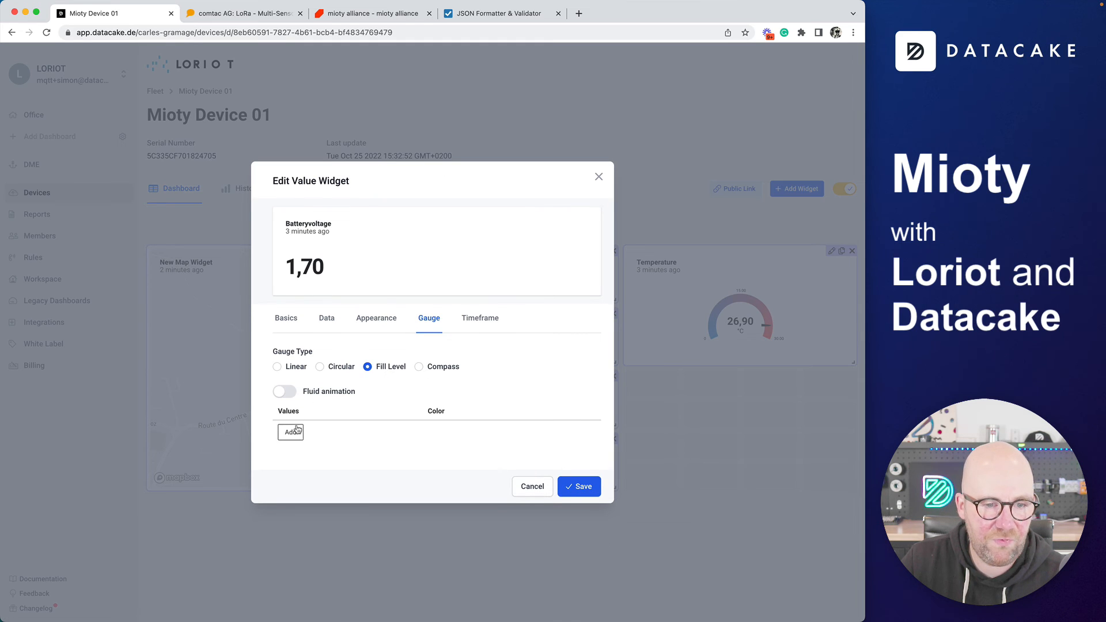
pyautogui.click(293, 447)
pyautogui.write('2')
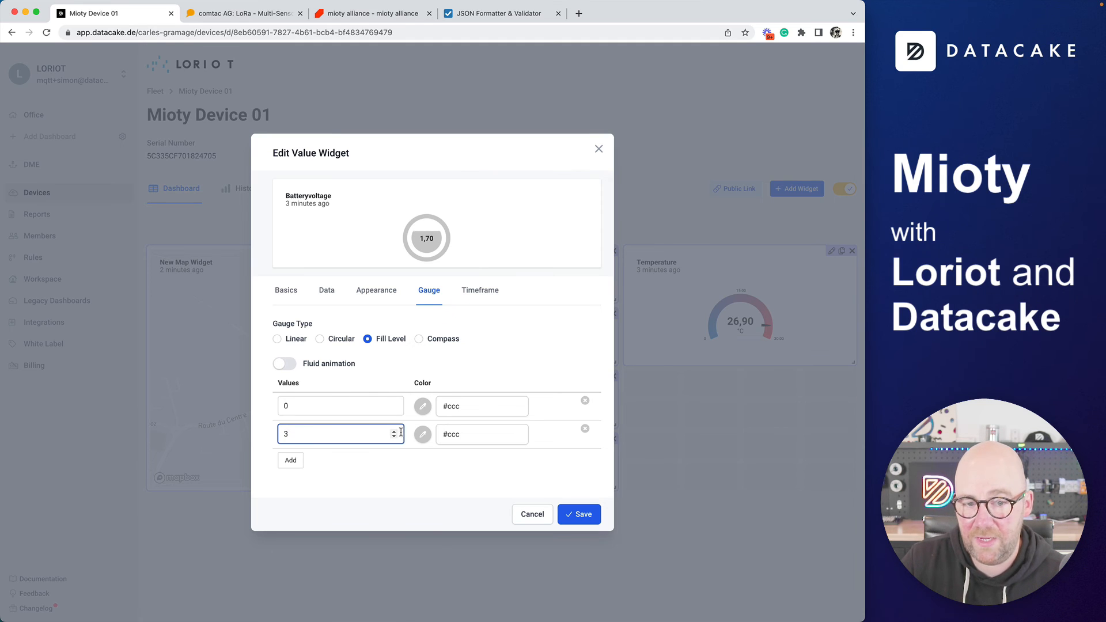
# Color full battery green and low battery red, then save the widget
pyautogui.click(423, 434)
pyautogui.click(457, 481)
pyautogui.click(423, 406)
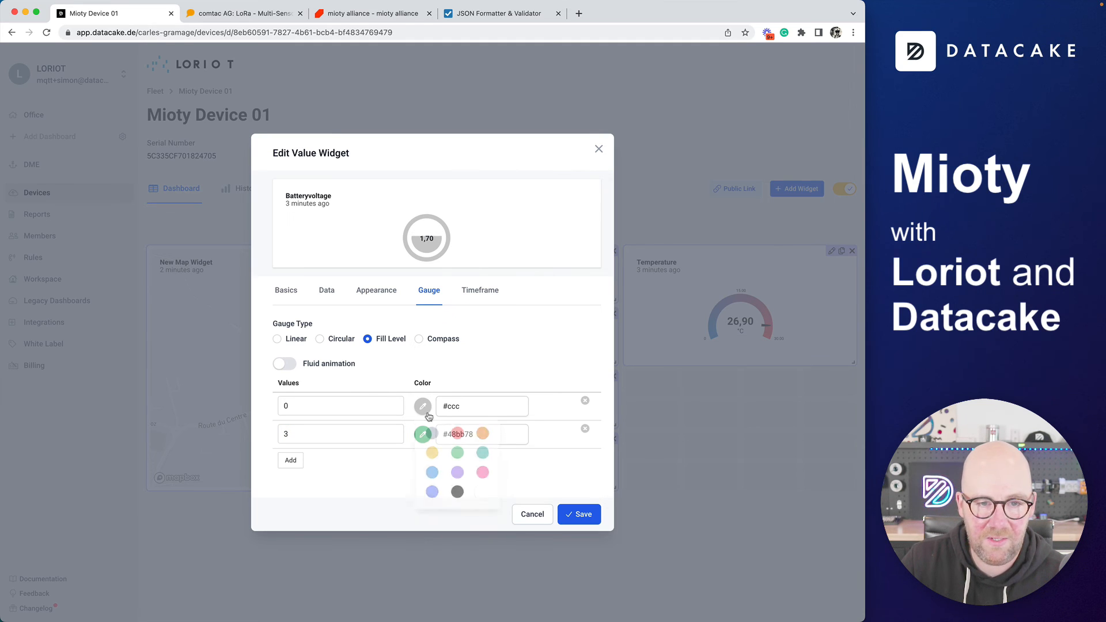
pyautogui.click(458, 434)
pyautogui.click(582, 514)
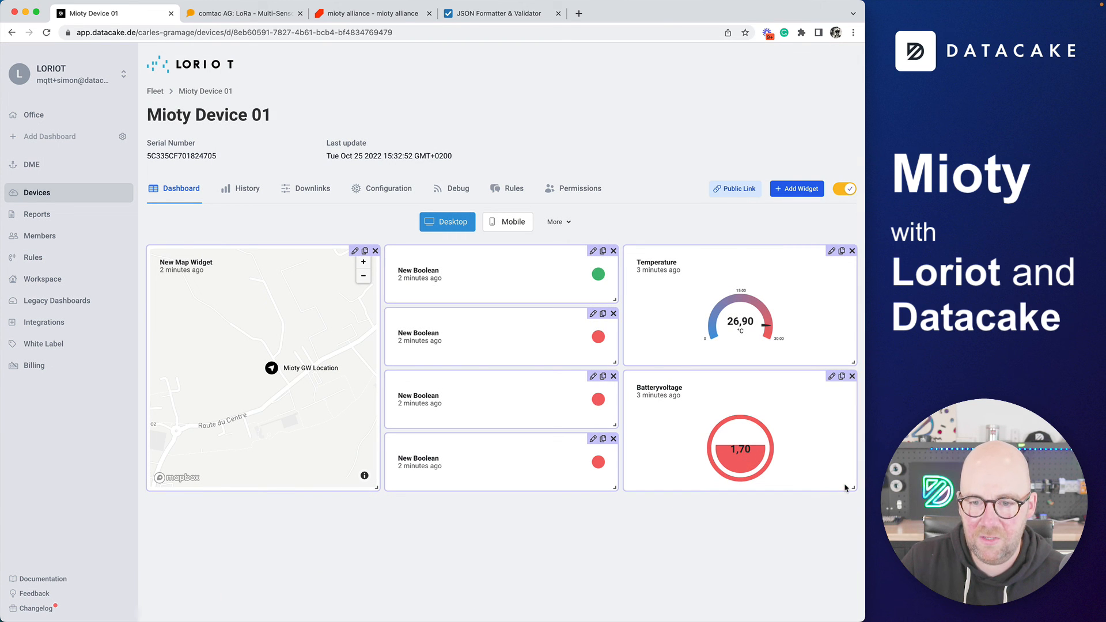
# Turn off edit mode, browse the comtac and mioty alliance pages, then return to the dashboard
pyautogui.click(843, 189)
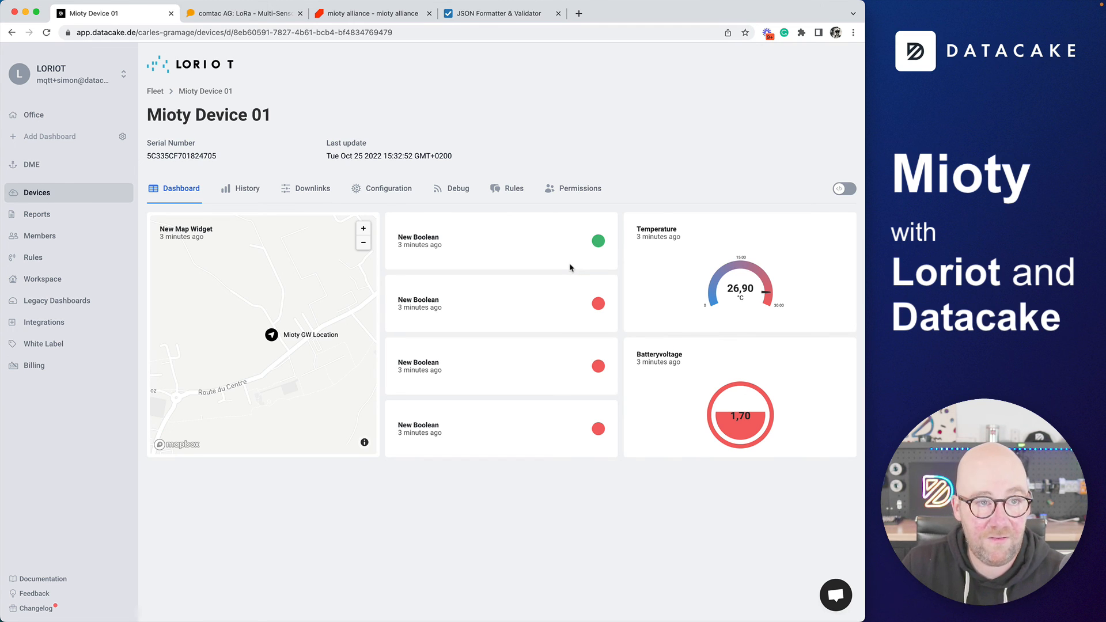
pyautogui.click(260, 19)
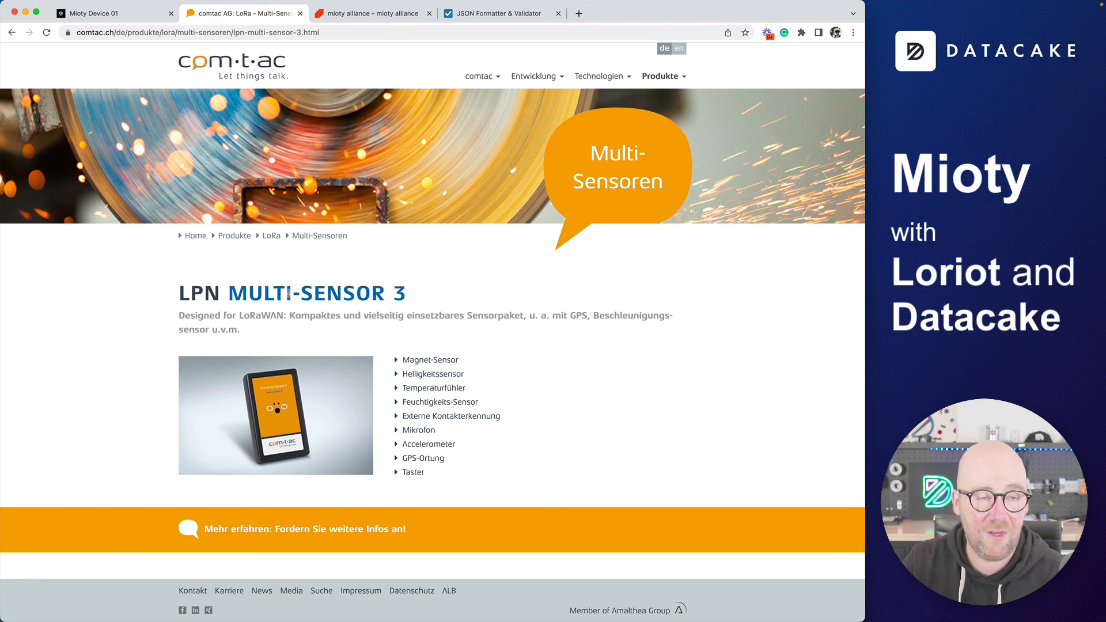
pyautogui.click(357, 21)
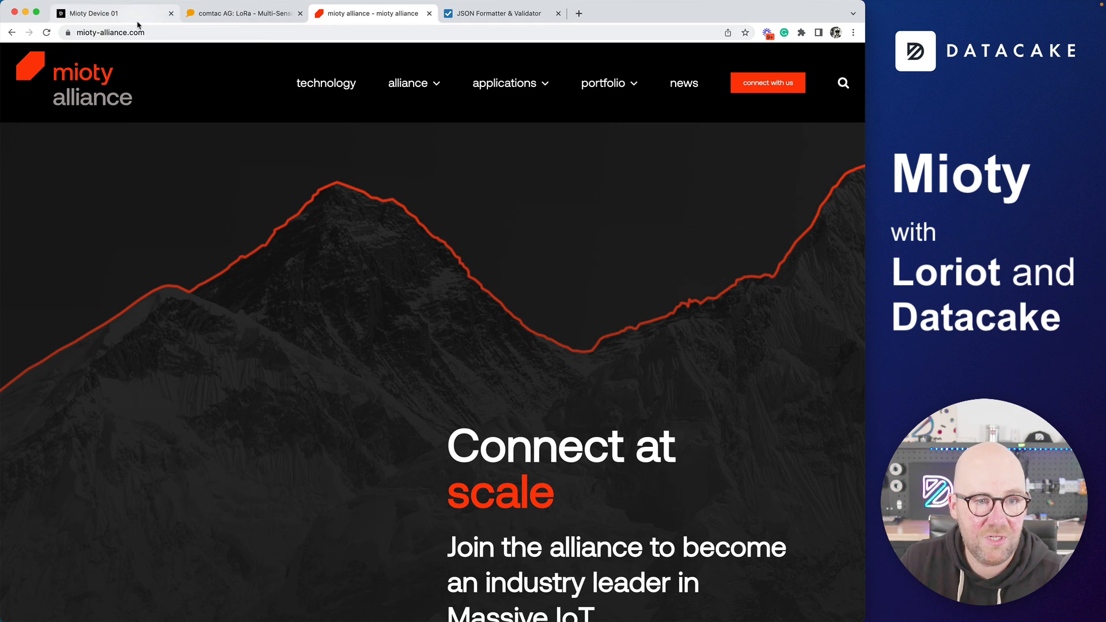
pyautogui.click(122, 13)
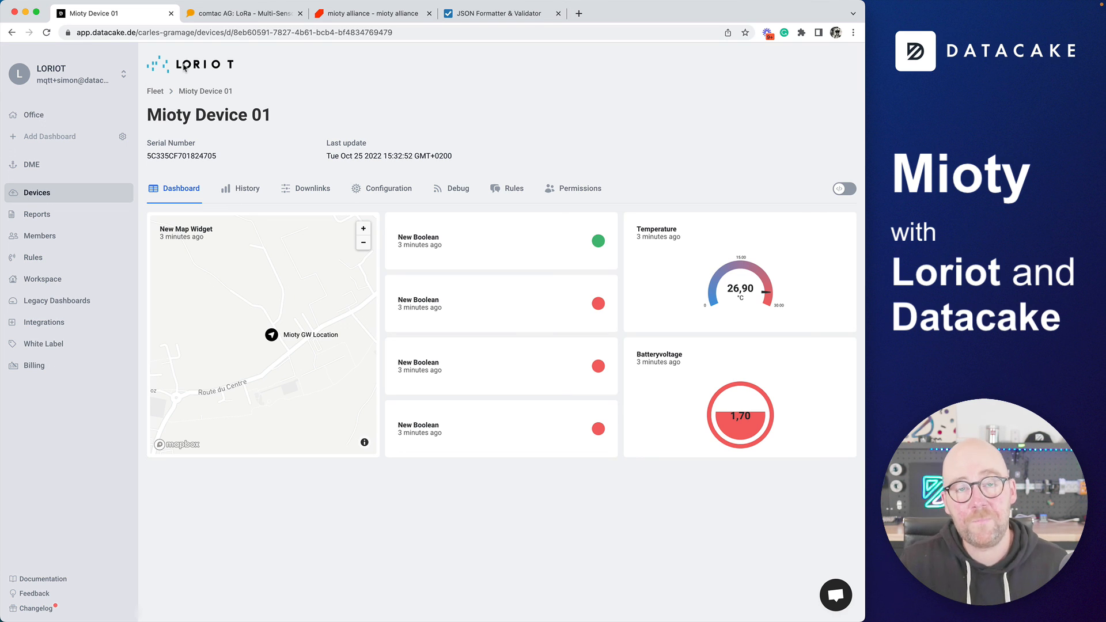